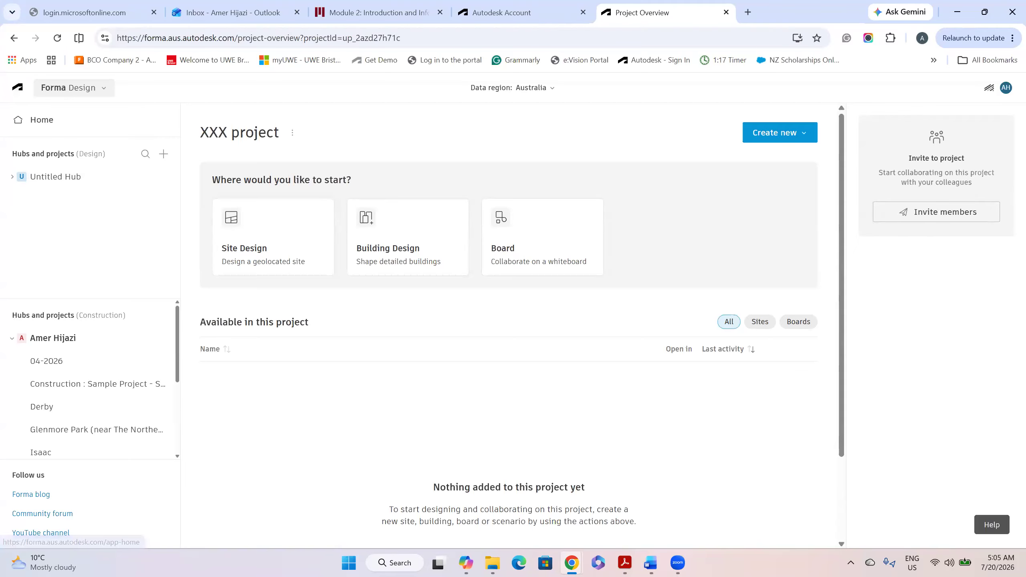
Return to the Design Home page and open the recently used Main Board of the Derby project
click(14, 38)
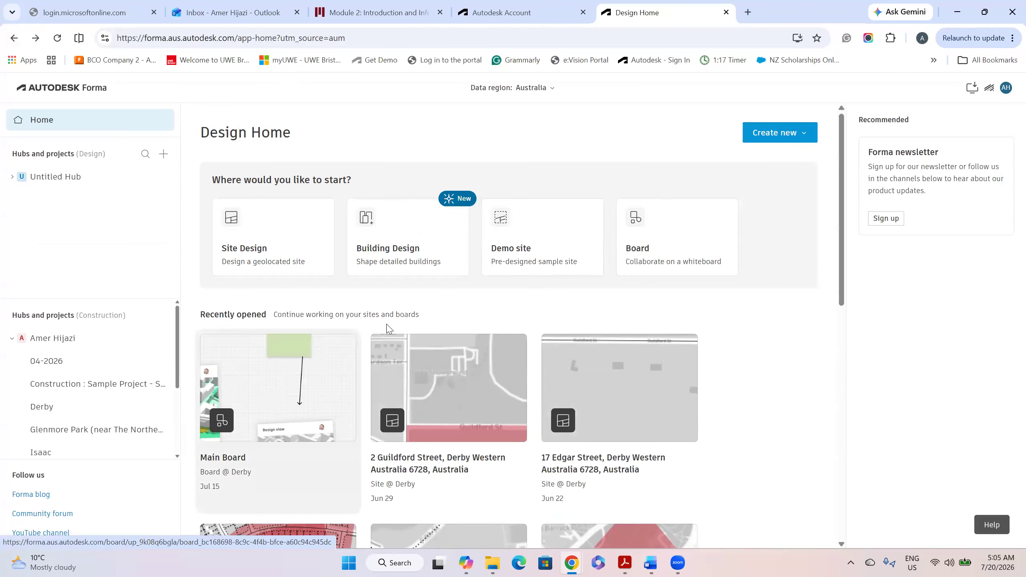
click(272, 389)
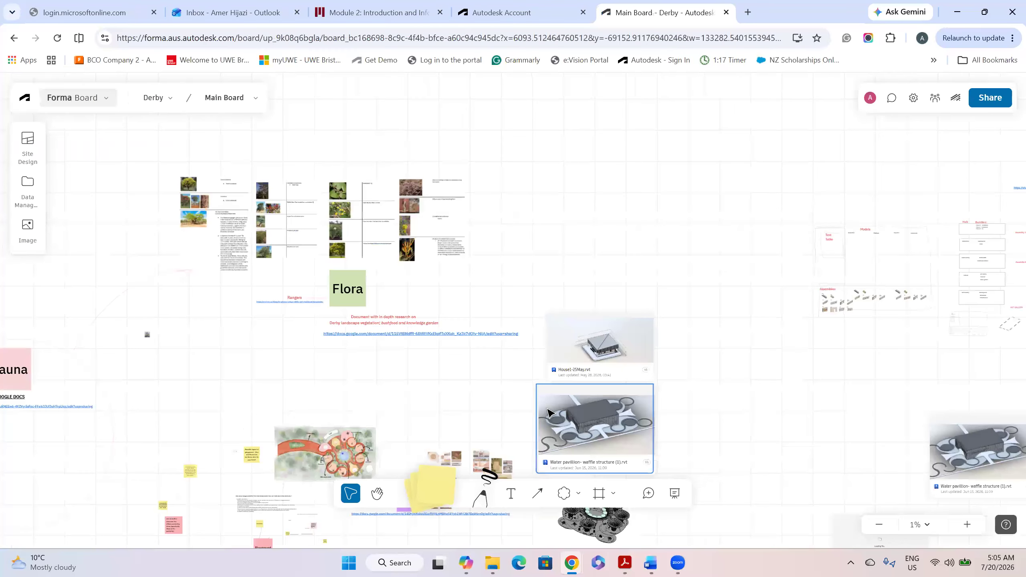
middle_drag(201, 407, 408, 344)
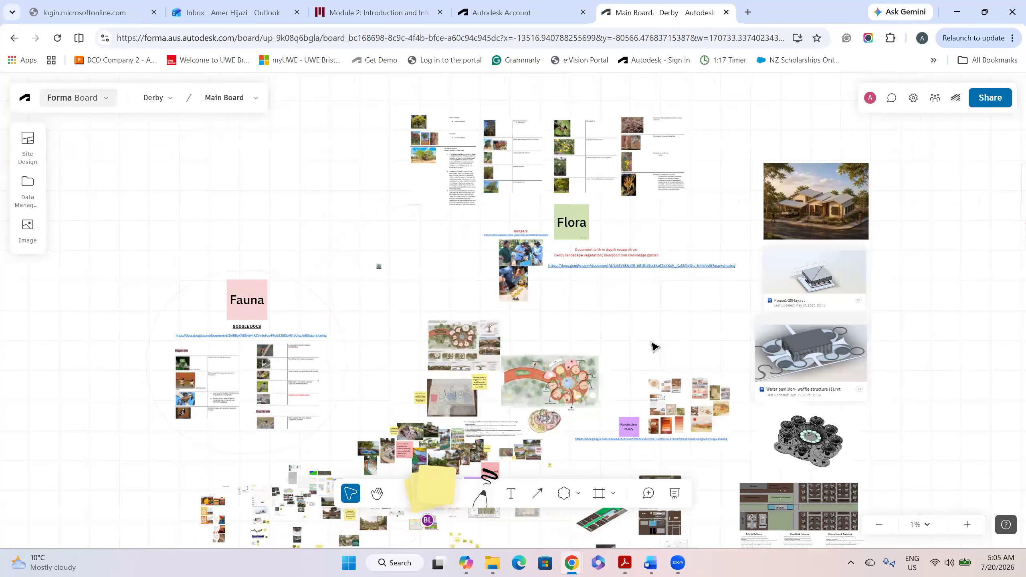
scroll(414, 416, down, 4)
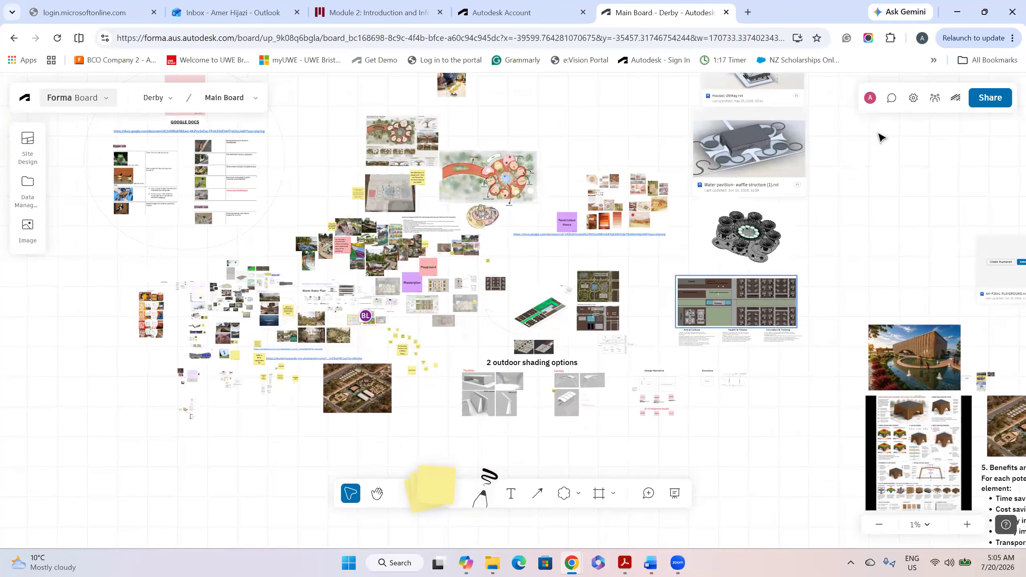
Display the list of board members and close it again
click(934, 99)
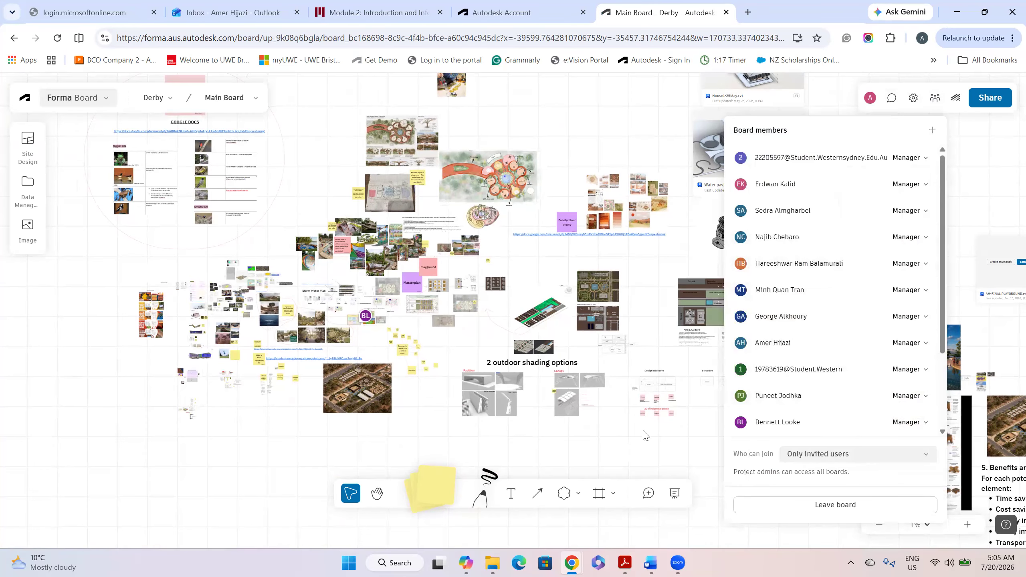
click(230, 445)
Examine the board's fauna, masterplan, storm water, community centre, shading and playground content
scroll(236, 394, up, 2)
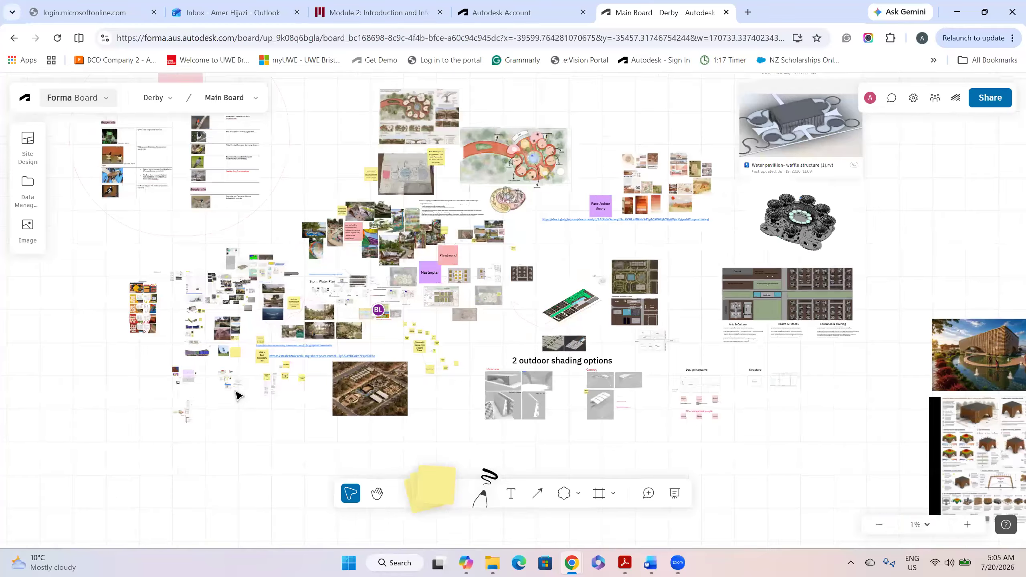
scroll(177, 290, up, 4)
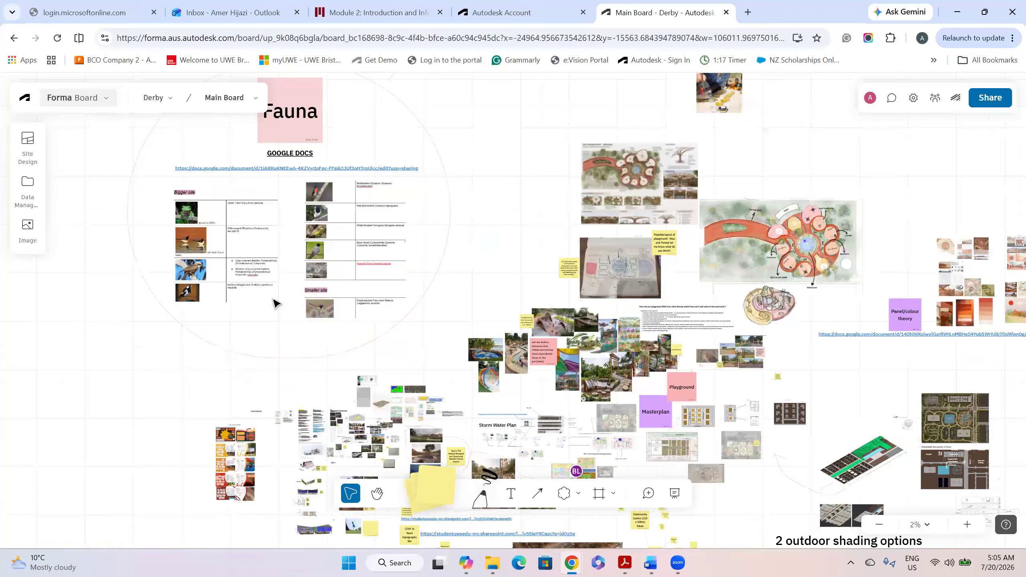
scroll(276, 304, up, 4)
middle_drag(630, 400, 379, 267)
mouse_move(609, 367)
middle_down()
mouse_move(597, 345)
mouse_move(212, 136)
middle_up()
mouse_move(594, 407)
middle_down()
mouse_move(595, 385)
mouse_move(537, 305)
middle_up()
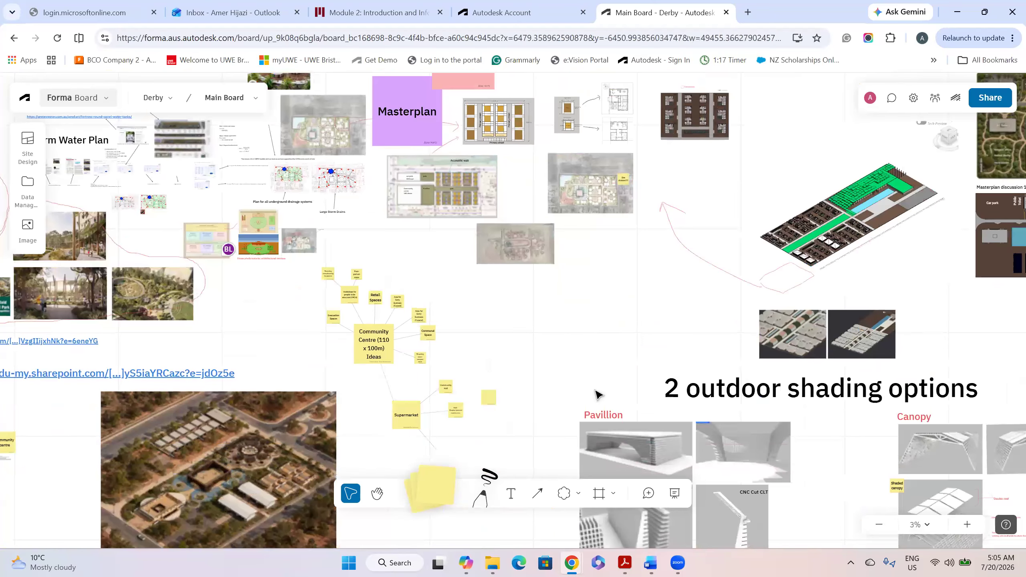
scroll(594, 387, down, 3)
middle_drag(431, 423, 668, 347)
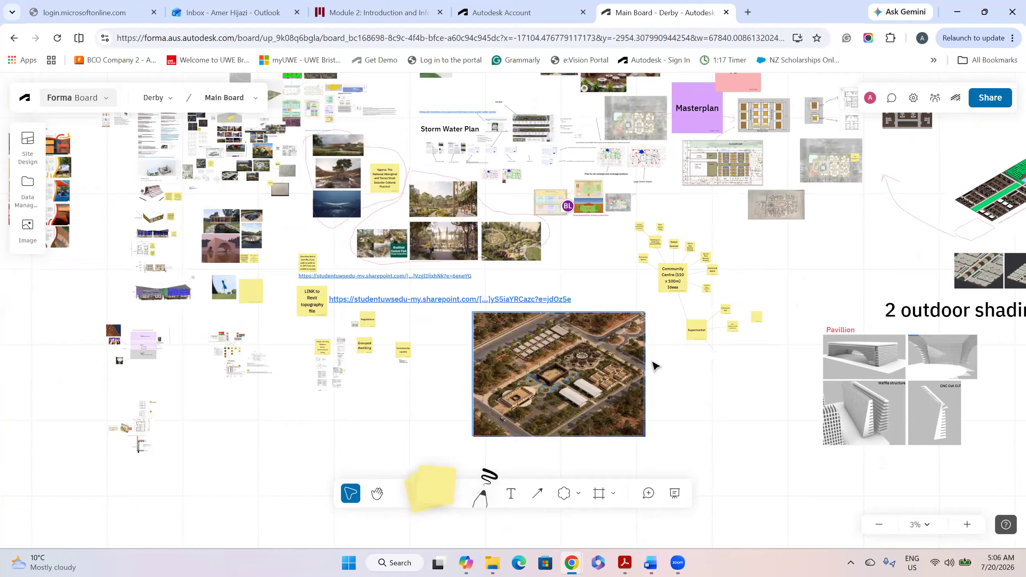
scroll(709, 391, up, 5)
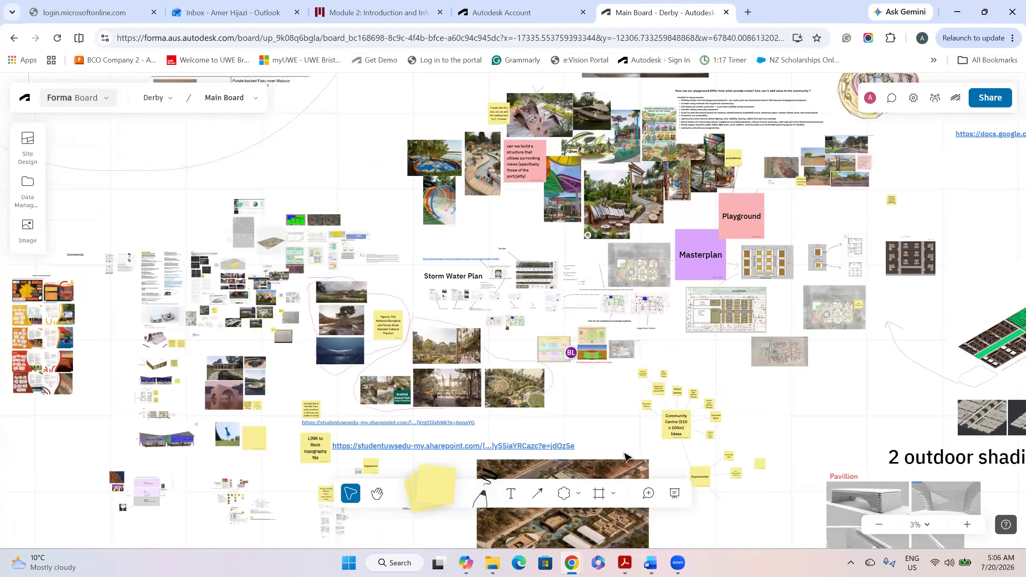
scroll(601, 405, down, 4)
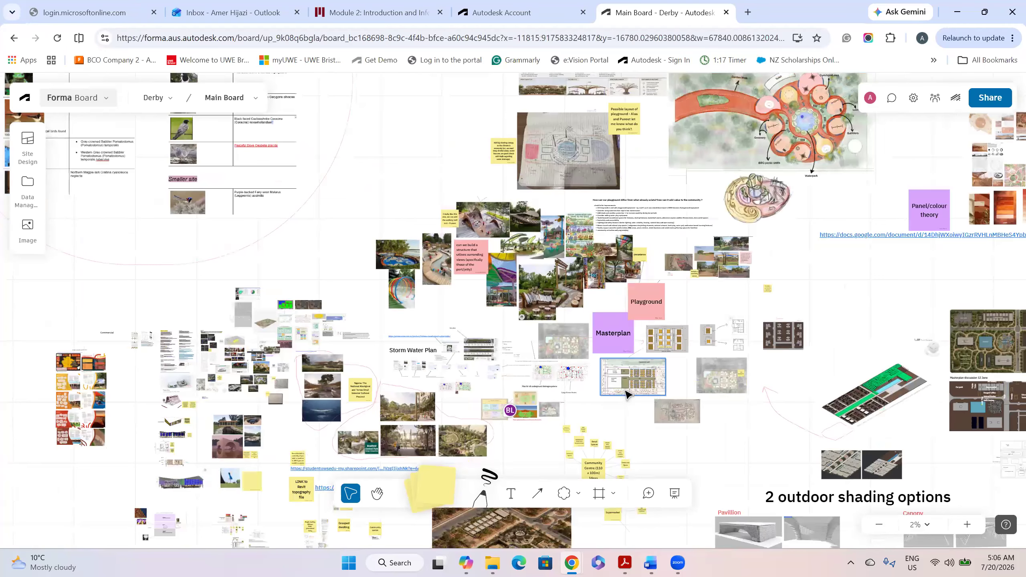
scroll(614, 413, up, 2)
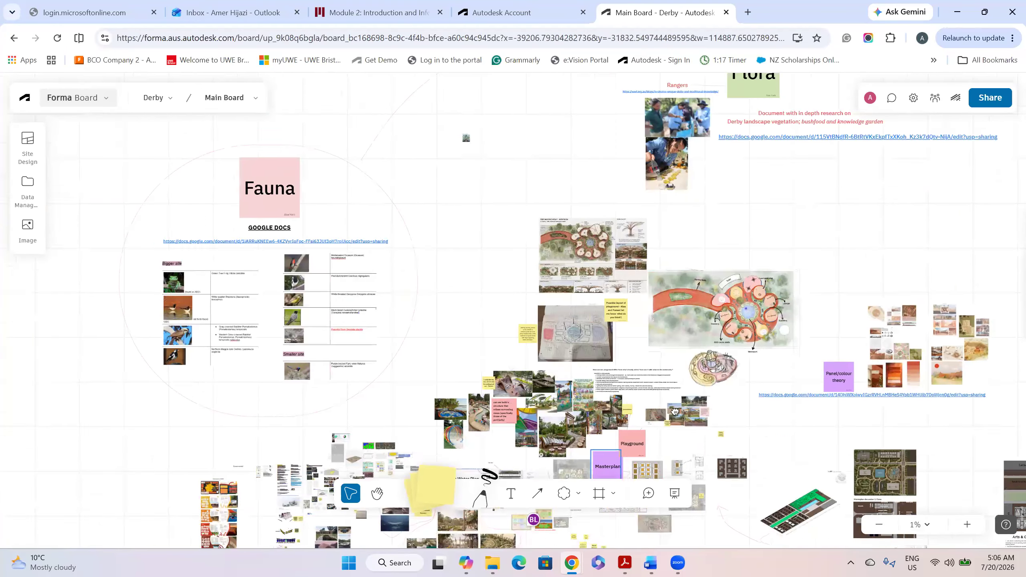
Find the file card Water pavillion- waffle structure (1).rvt on the board and open its model in the expanded viewer
scroll(609, 405, right, 4)
scroll(609, 406, right, 3)
scroll(599, 322, up, 3)
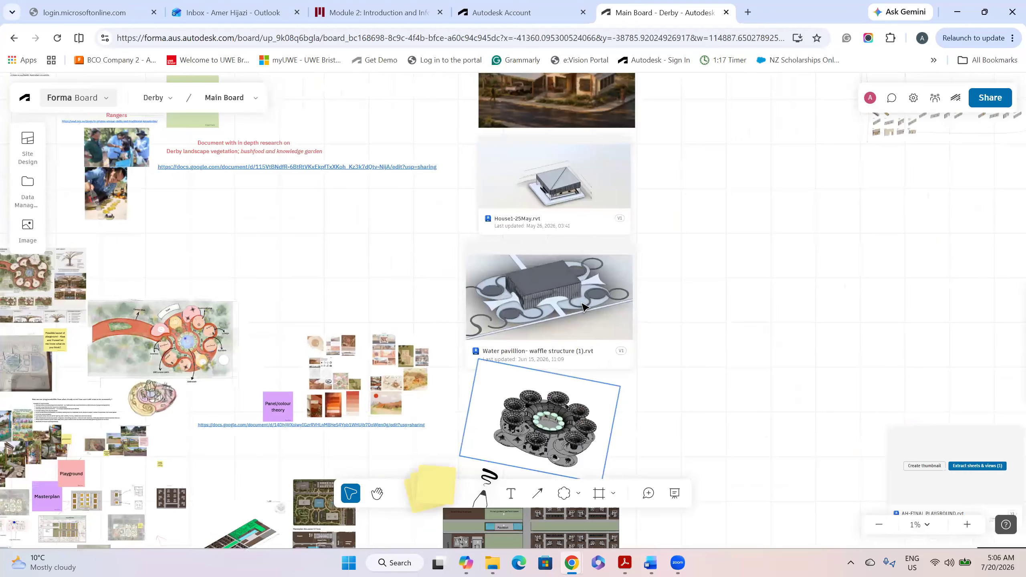
scroll(601, 321, up, 1)
scroll(600, 322, left, 1)
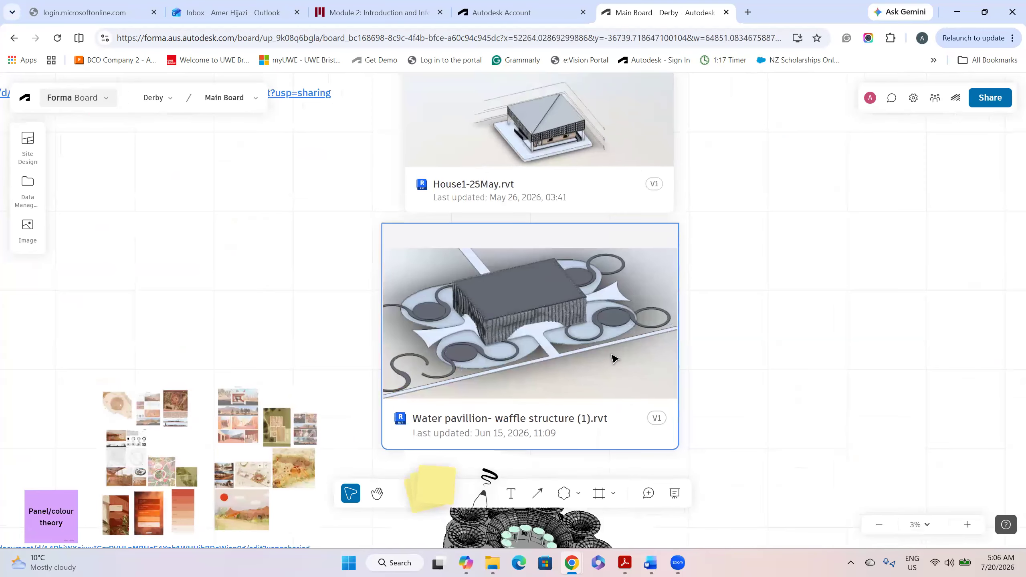
click(590, 302)
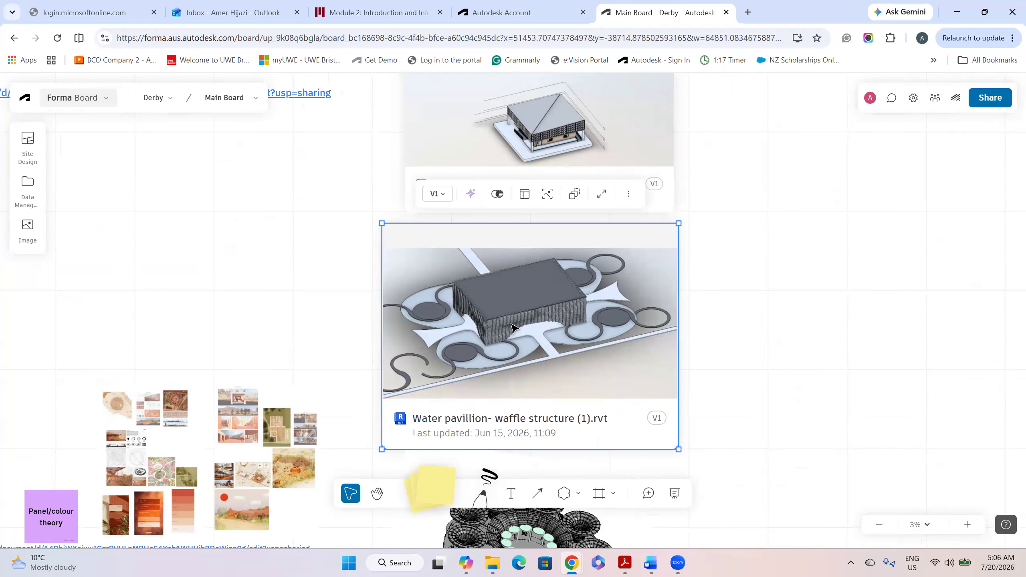
click(600, 195)
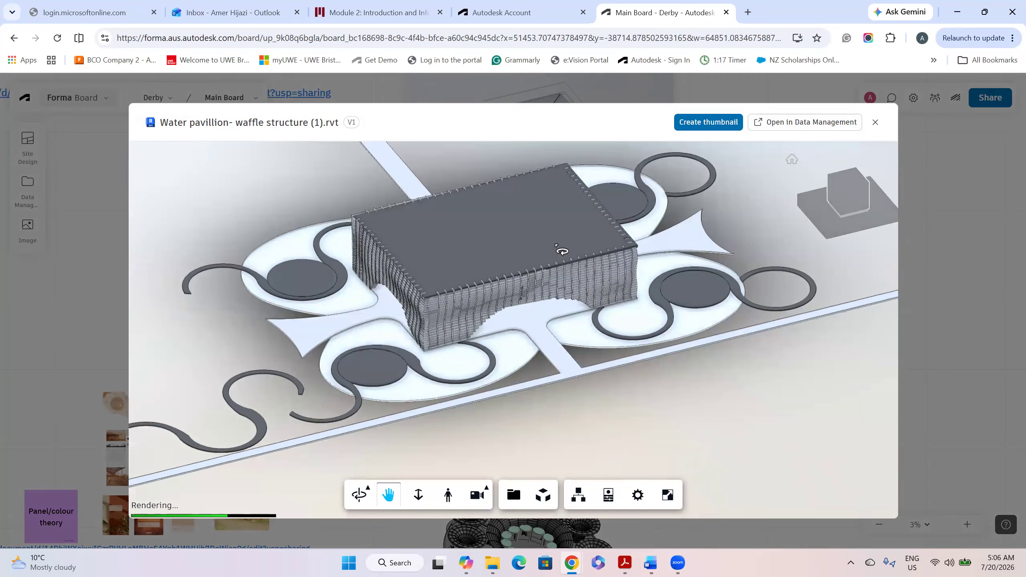
Inspect the water pavilion model up close from different angles and close the viewer
scroll(586, 380, up, 5)
scroll(571, 355, up, 3)
shift+middle_drag(580, 325, 535, 374)
middle_drag(542, 335, 520, 384)
drag(629, 291, 655, 238)
click(876, 122)
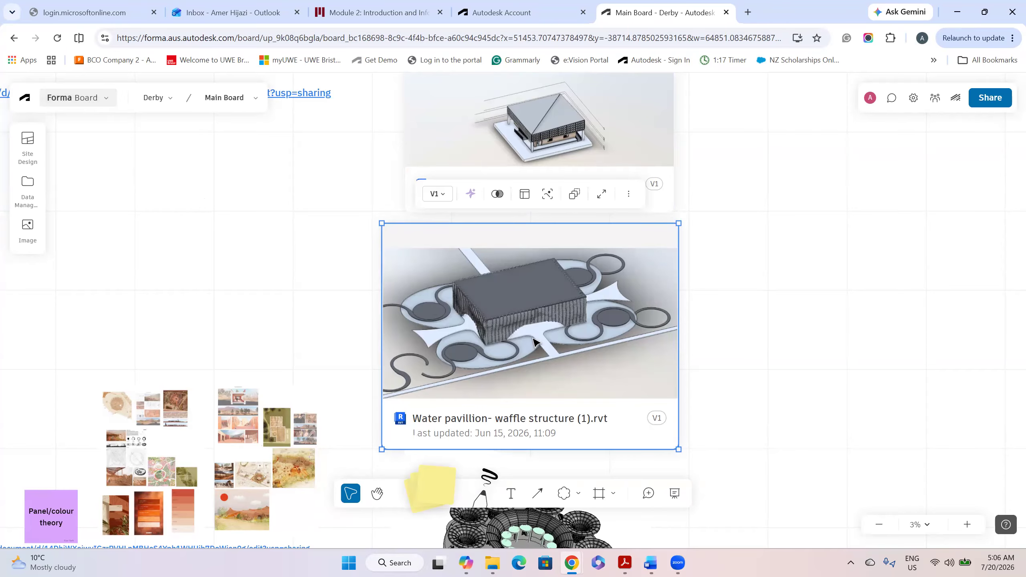
Look at the frame format presets and place a yellow sticky note in the empty area beside the waffle structure poster
scroll(769, 388, down, 3)
middle_drag(769, 394, 743, 313)
mouse_move(704, 406)
middle_down()
mouse_move(683, 246)
mouse_move(691, 362)
mouse_move(625, 331)
mouse_move(461, 218)
middle_up()
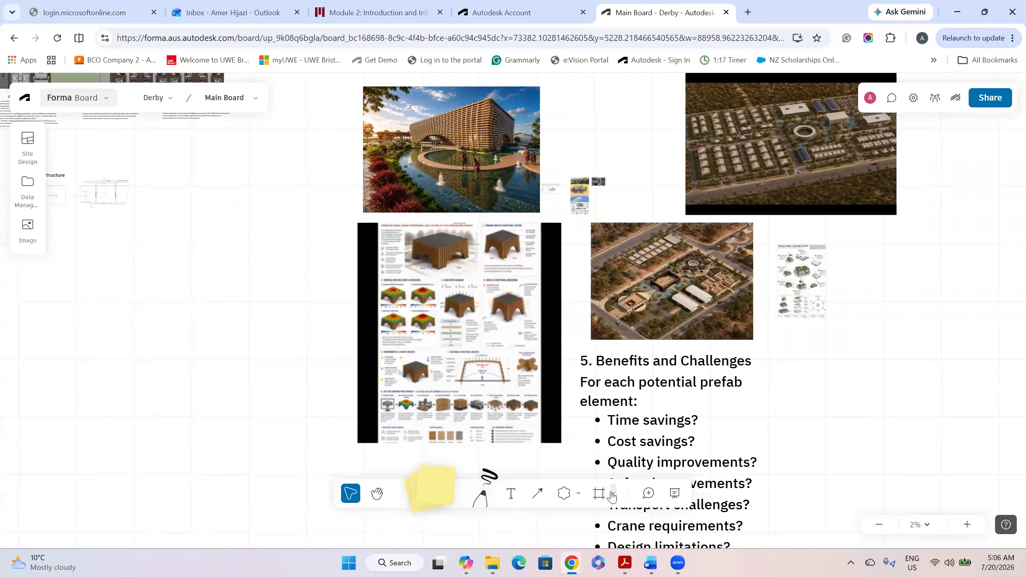
click(612, 496)
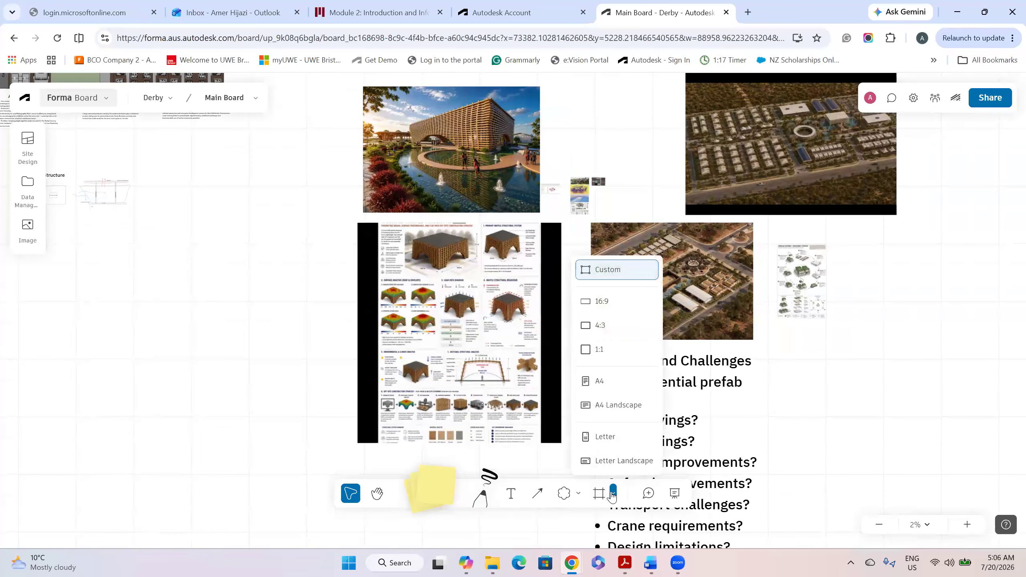
click(438, 494)
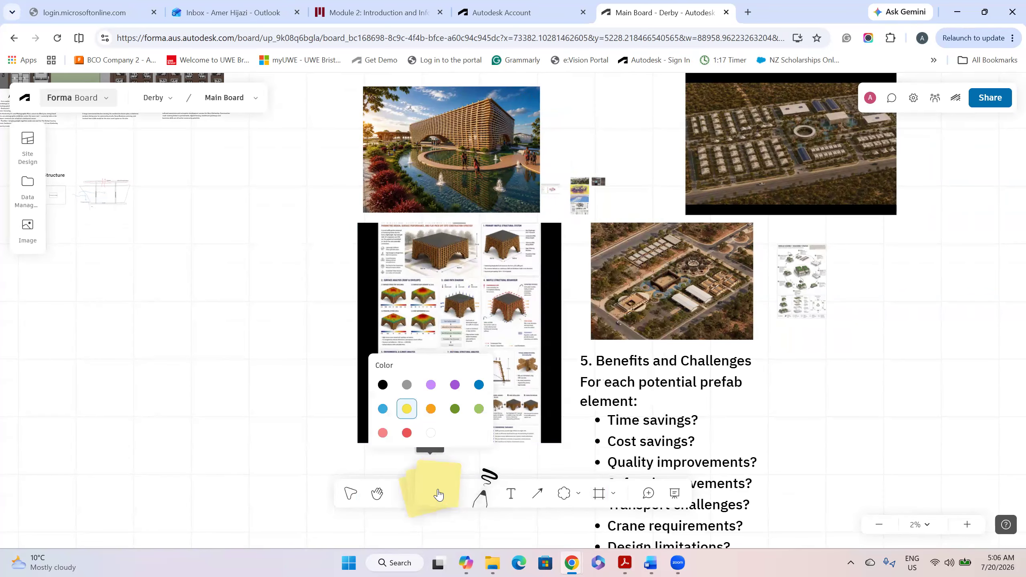
click(175, 290)
scroll(145, 268, up, 5)
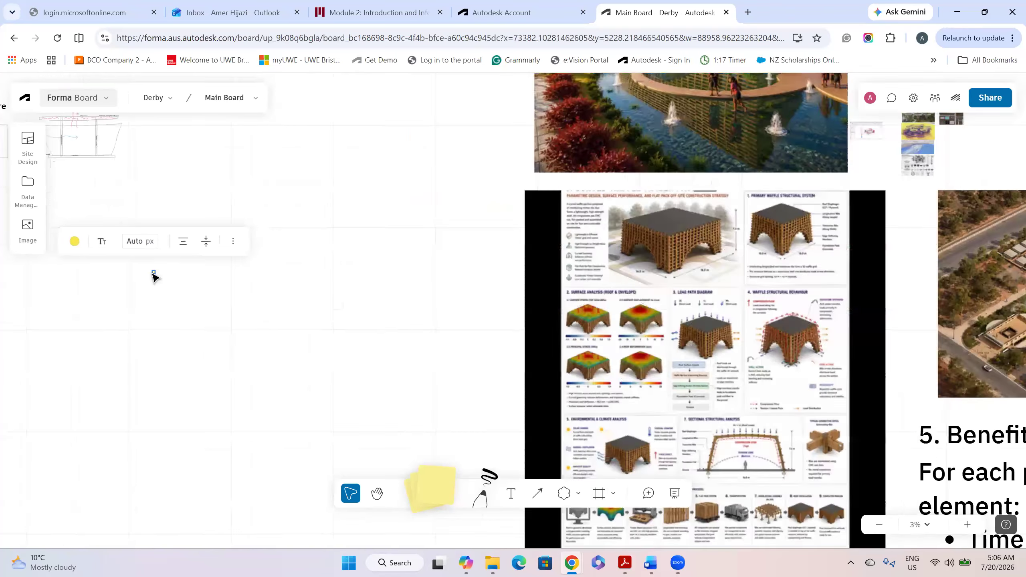
scroll(167, 291, up, 5)
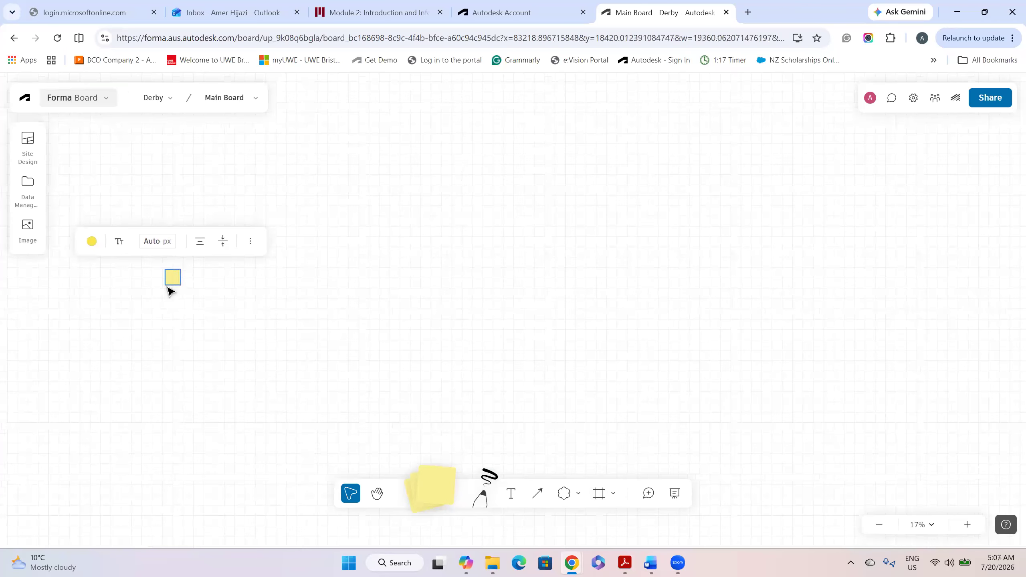
Draw a freehand pen stroke beside the sticky note and a wide cloud shape around both
click(481, 493)
drag(226, 278, 337, 269)
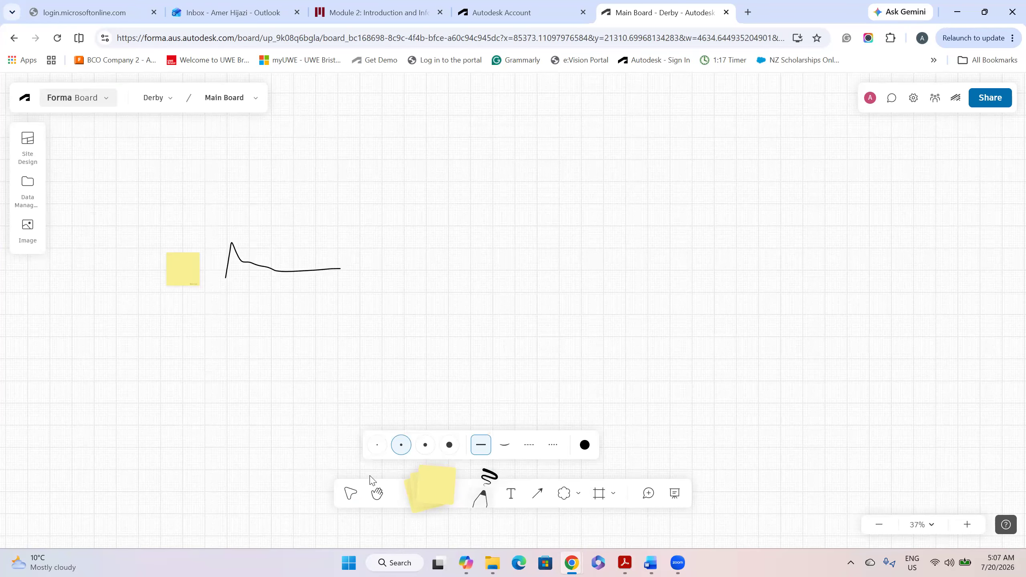
click(564, 493)
drag(168, 296, 463, 240)
click(507, 238)
Select the sticky note, pen stroke and cloud shape together and delete them
scroll(340, 395, down, 5)
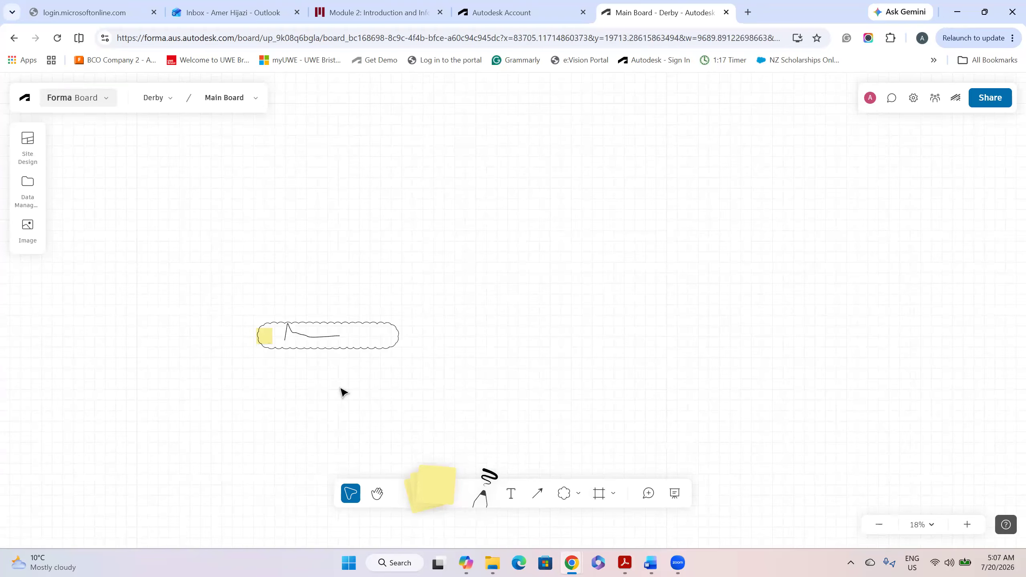
drag(241, 285, 480, 374)
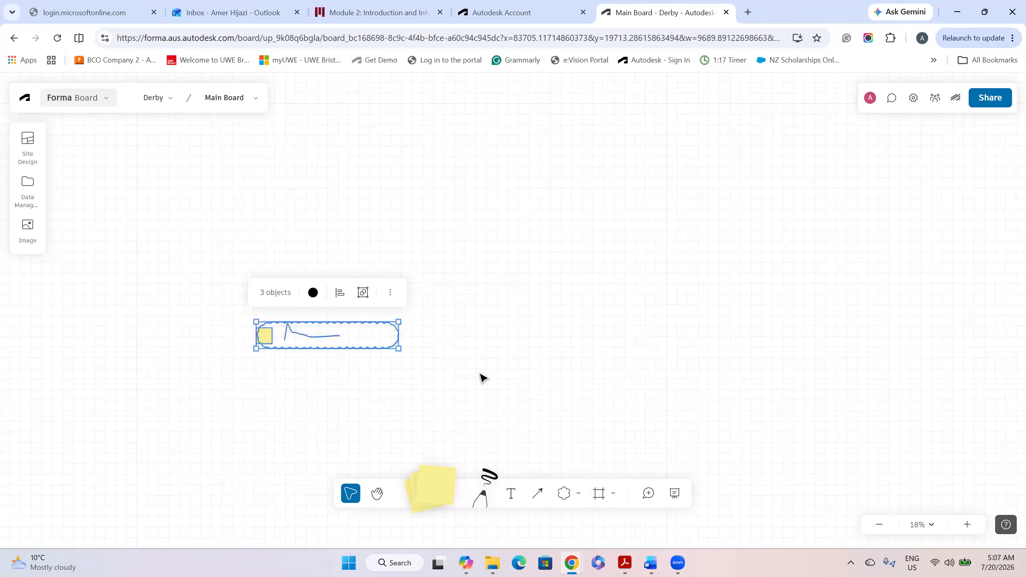
key(Delete)
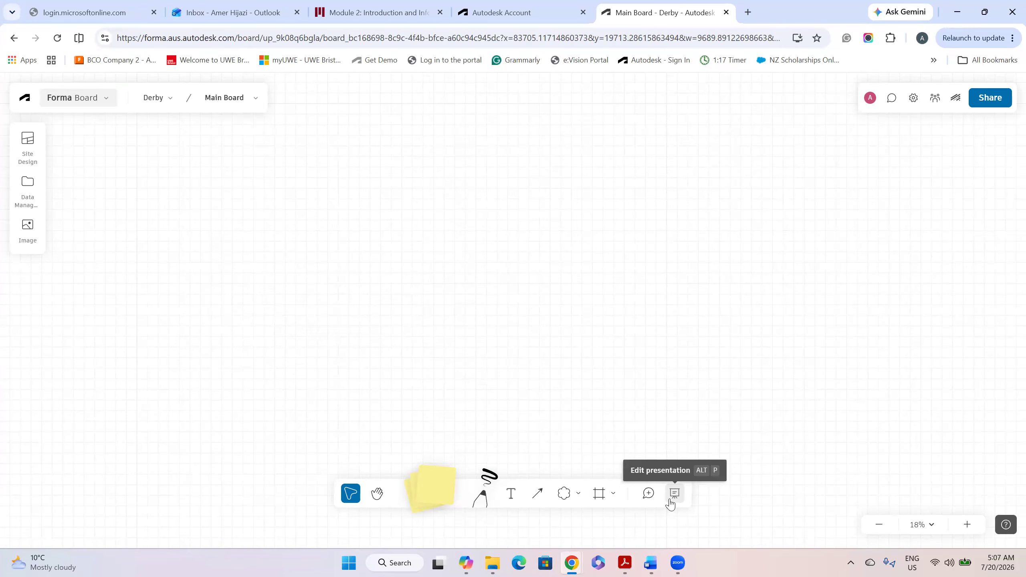
Bring up the file chooser for adding an image to the board and cancel it
scroll(578, 402, down, 8)
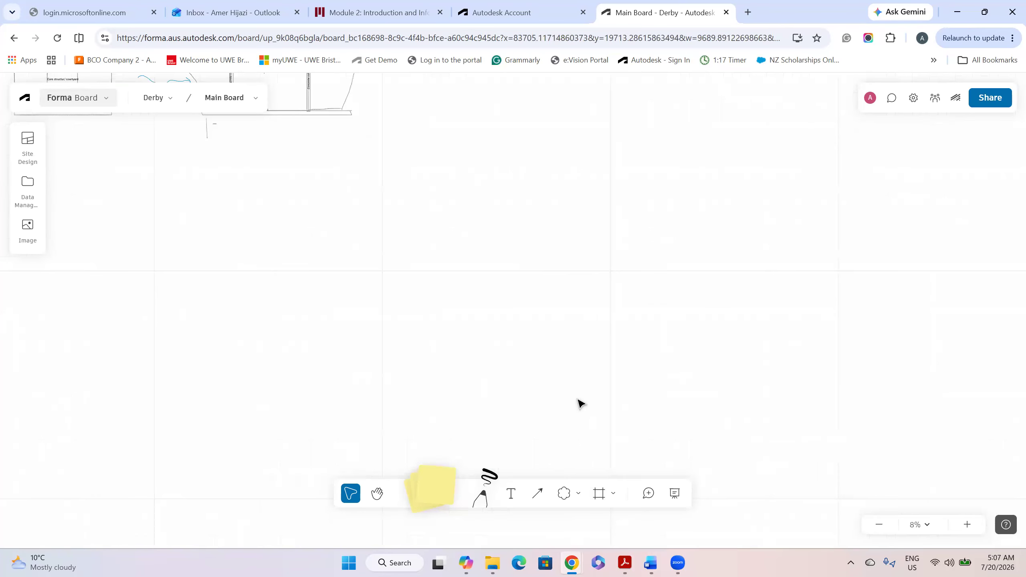
scroll(584, 397, down, 6)
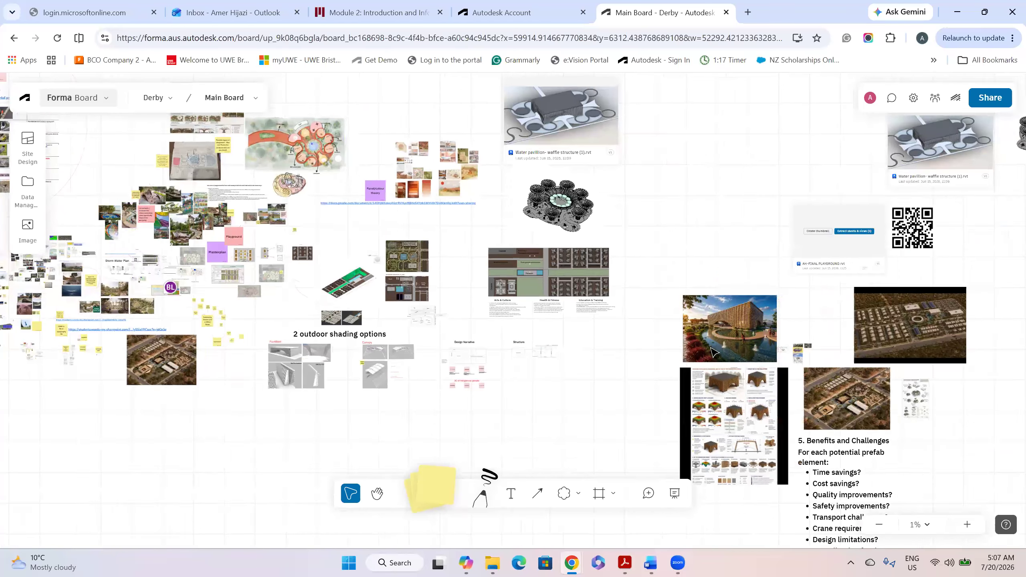
middle_drag(714, 353, 582, 422)
middle_drag(699, 234, 573, 332)
middle_drag(497, 281, 552, 280)
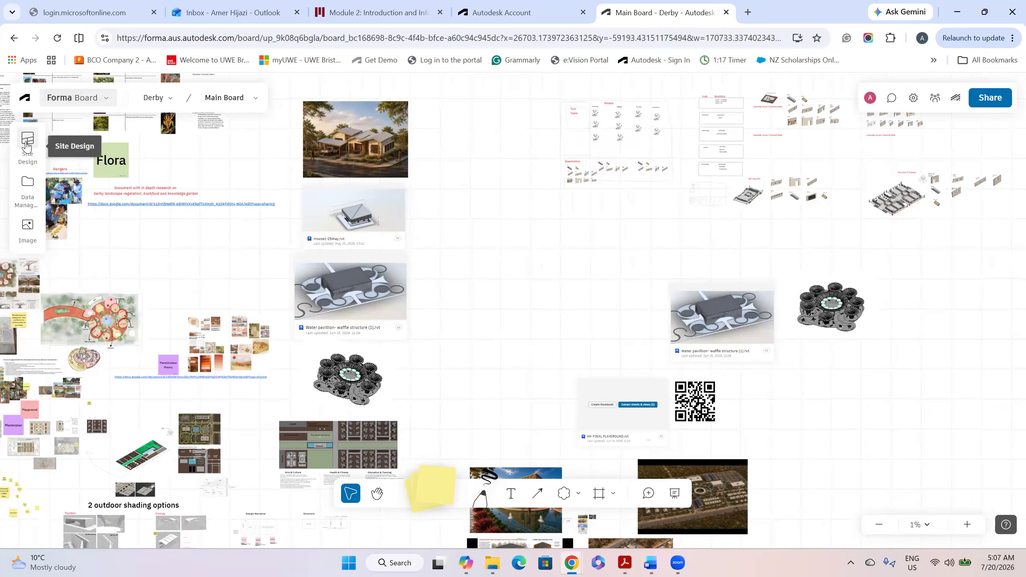
click(27, 227)
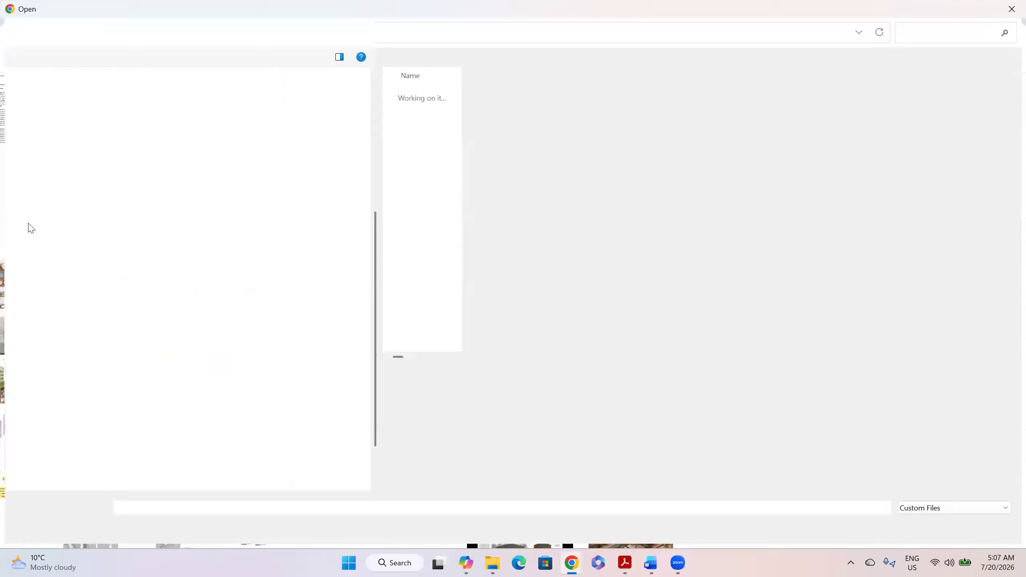
click(982, 526)
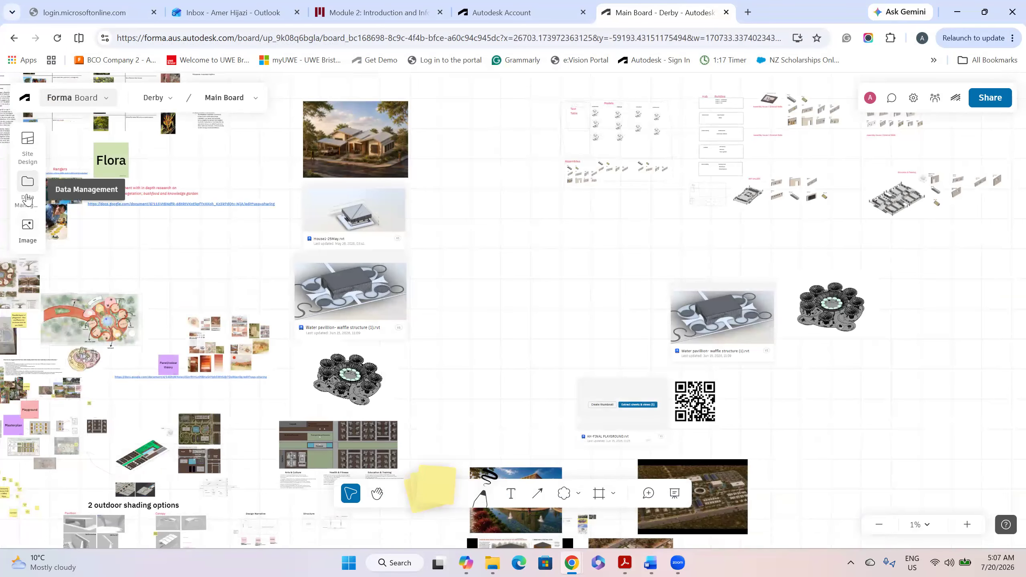
Add Arch 2026.rvt from the Derby project's Project Files in Data Management to the board
click(27, 198)
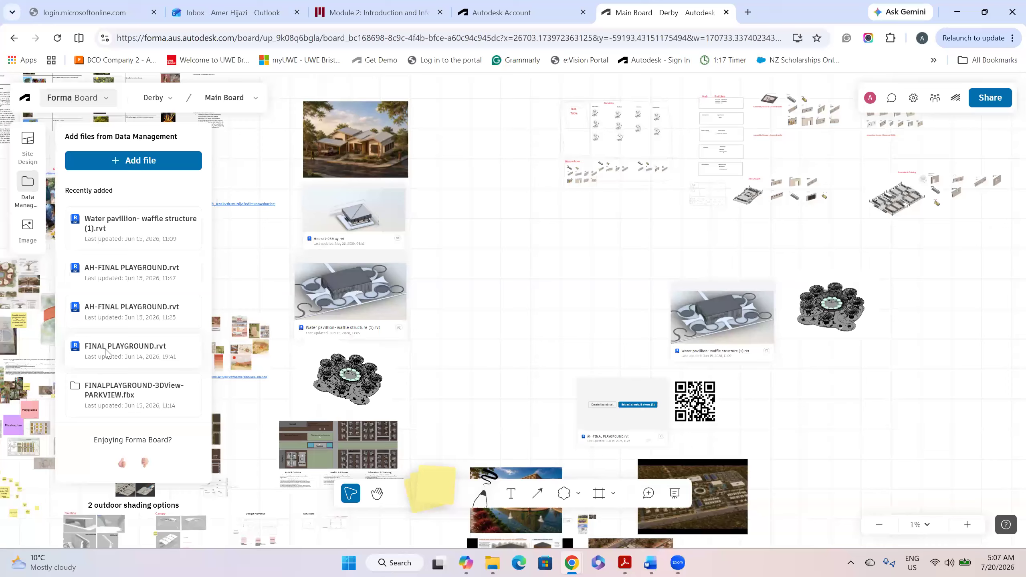
click(150, 167)
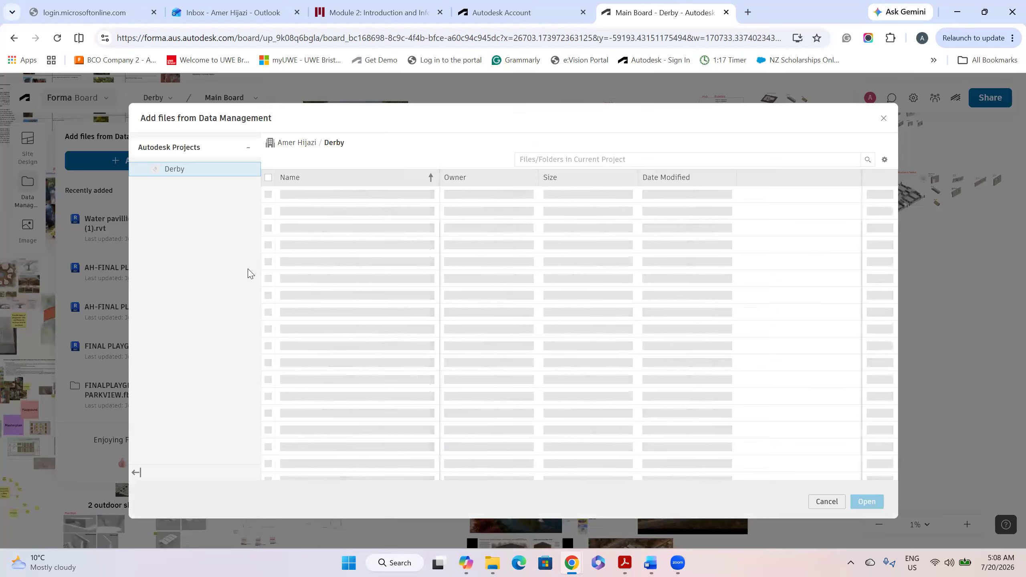
click(313, 194)
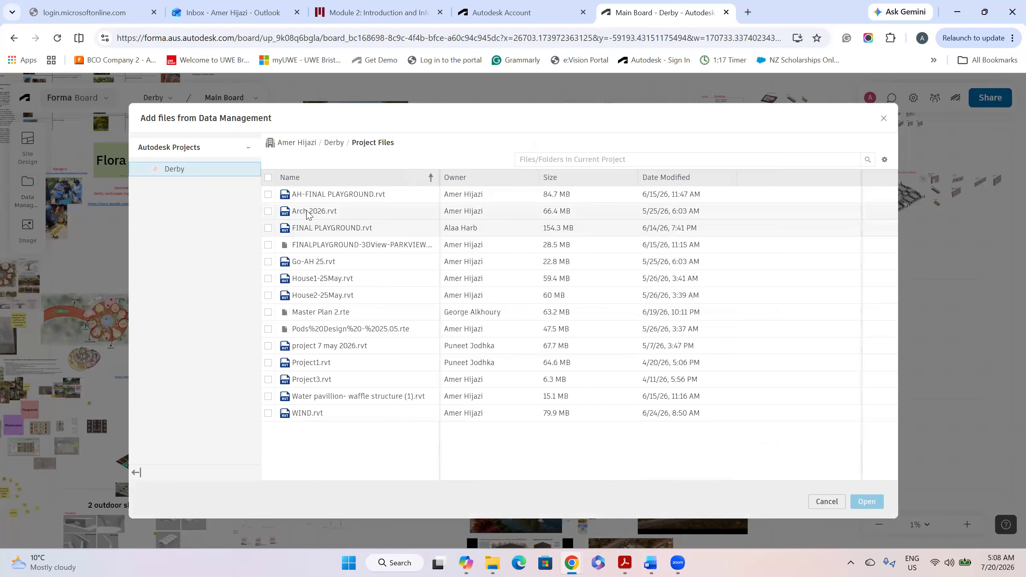
click(315, 211)
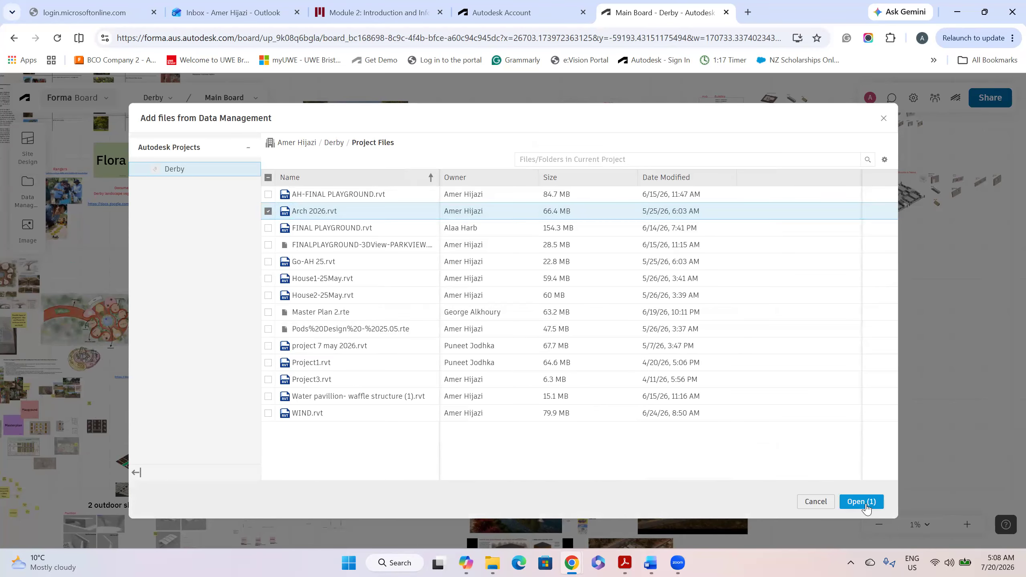
click(866, 506)
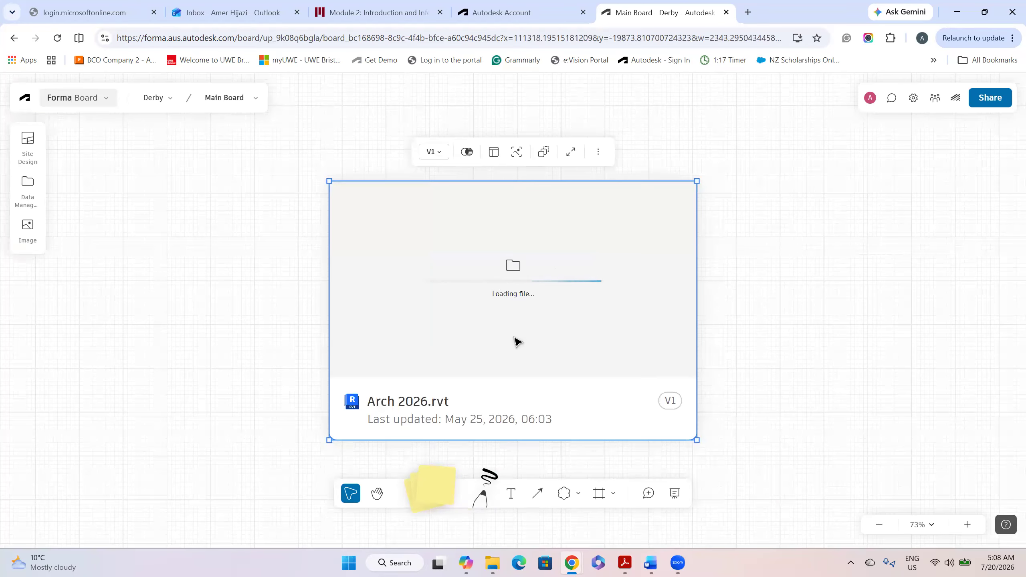
scroll(517, 341, down, 5)
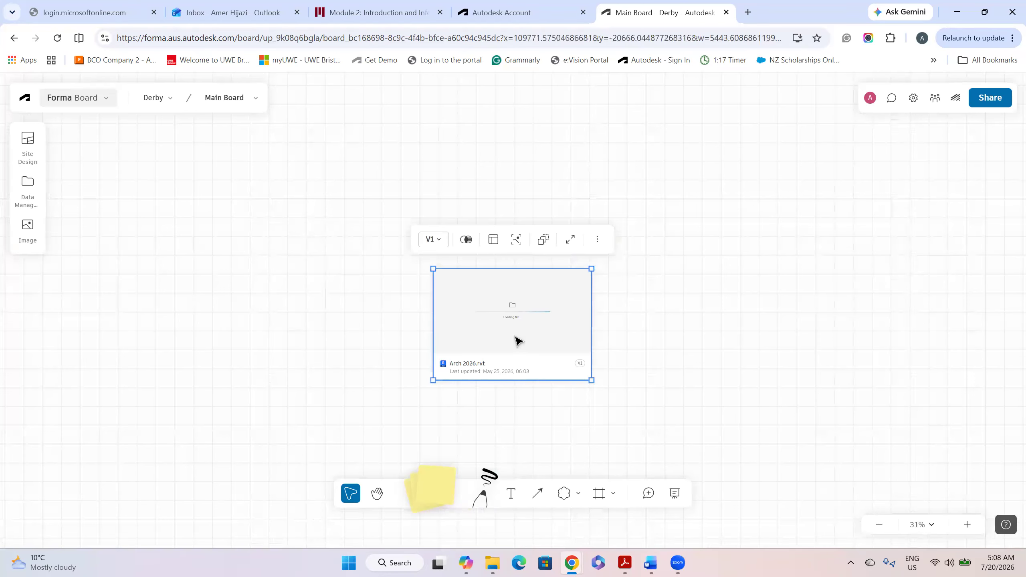
scroll(501, 336, up, 1)
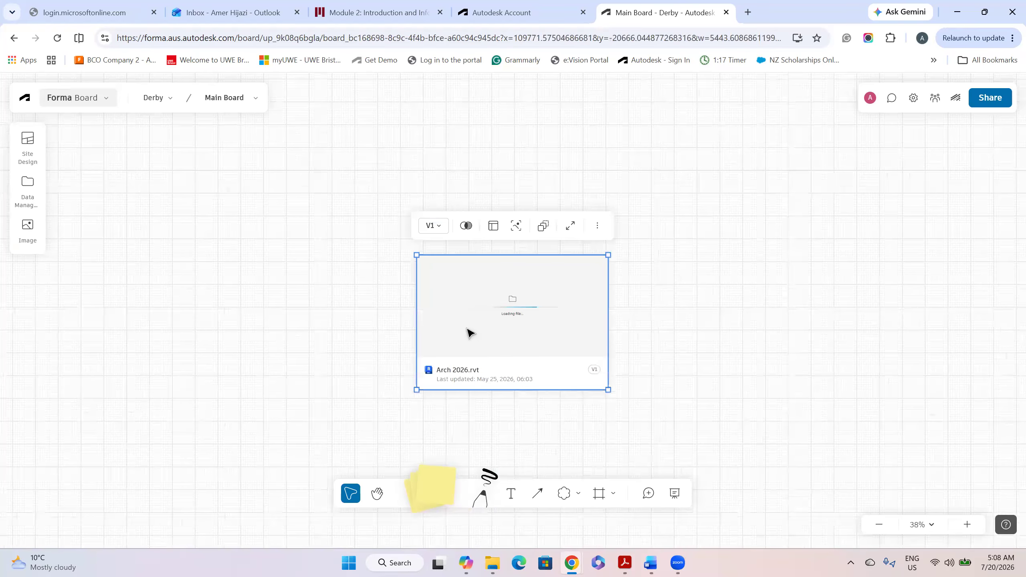
scroll(468, 332, up, 1)
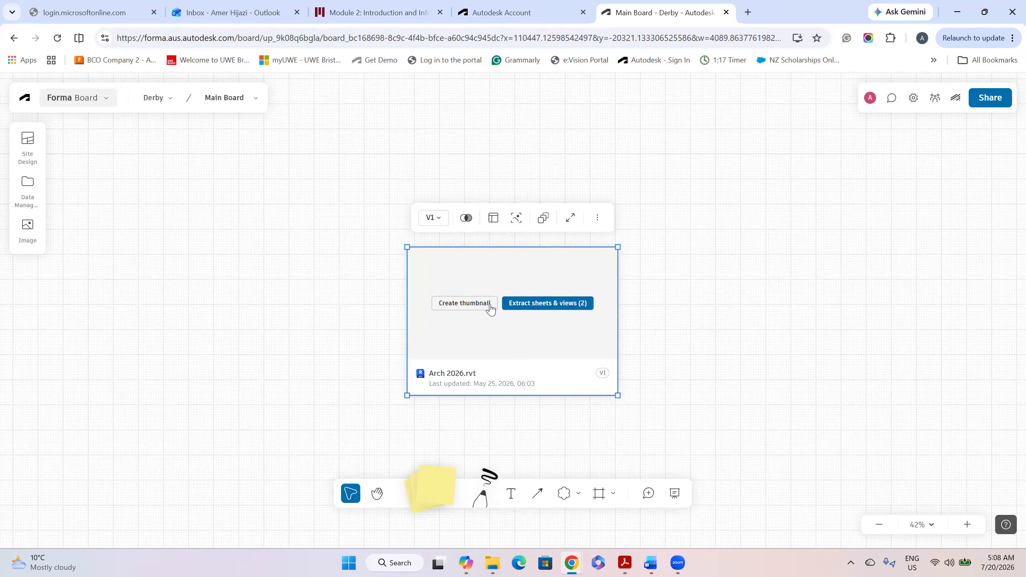
Check the extractable sheets and views of Arch 2026.rvt without adding any, and bring up the proposals available from Site Design
click(523, 308)
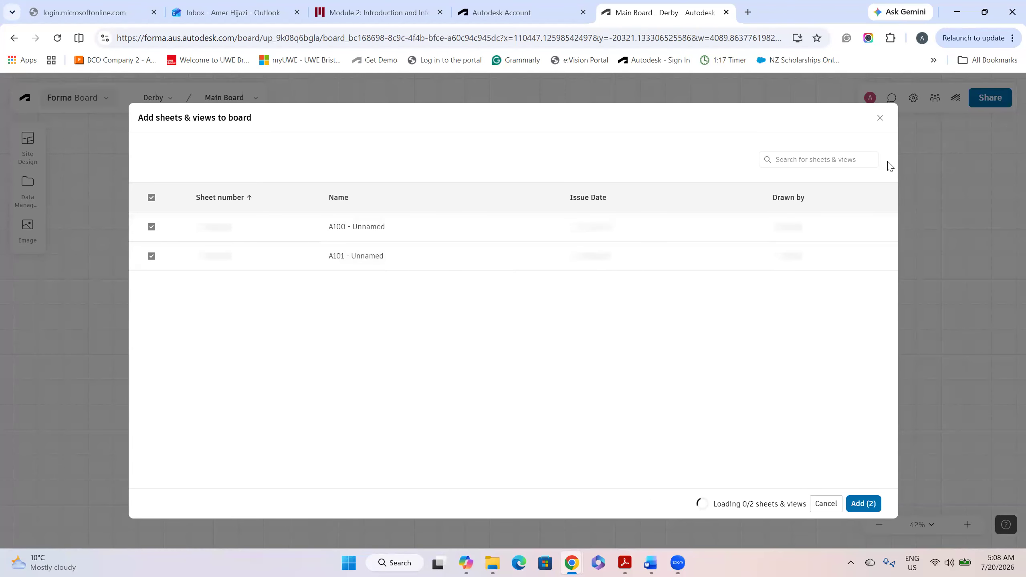
click(36, 156)
click(35, 154)
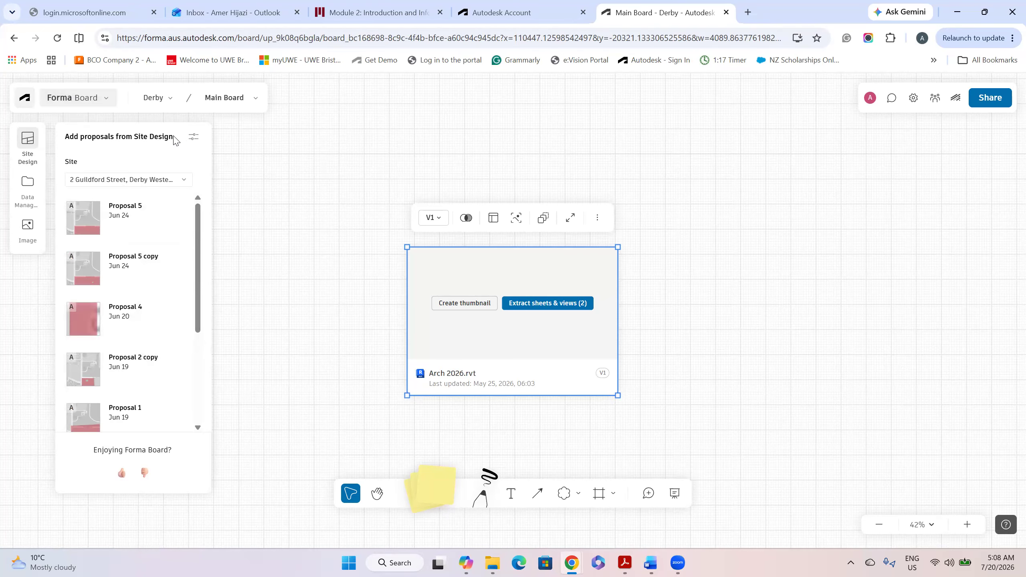
Return to Design Home and start a new Site Design site in the Isaac project
click(25, 97)
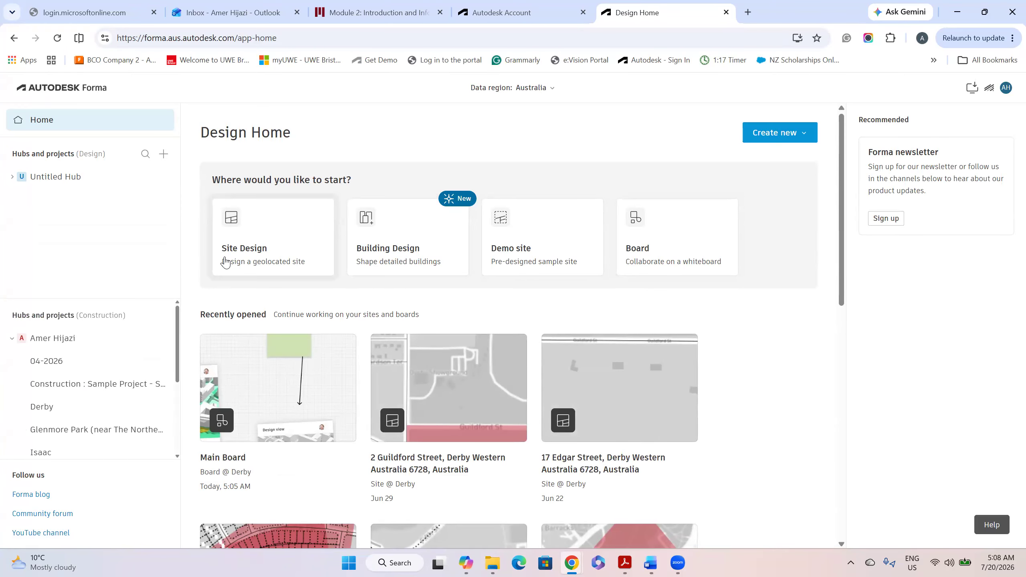
click(258, 254)
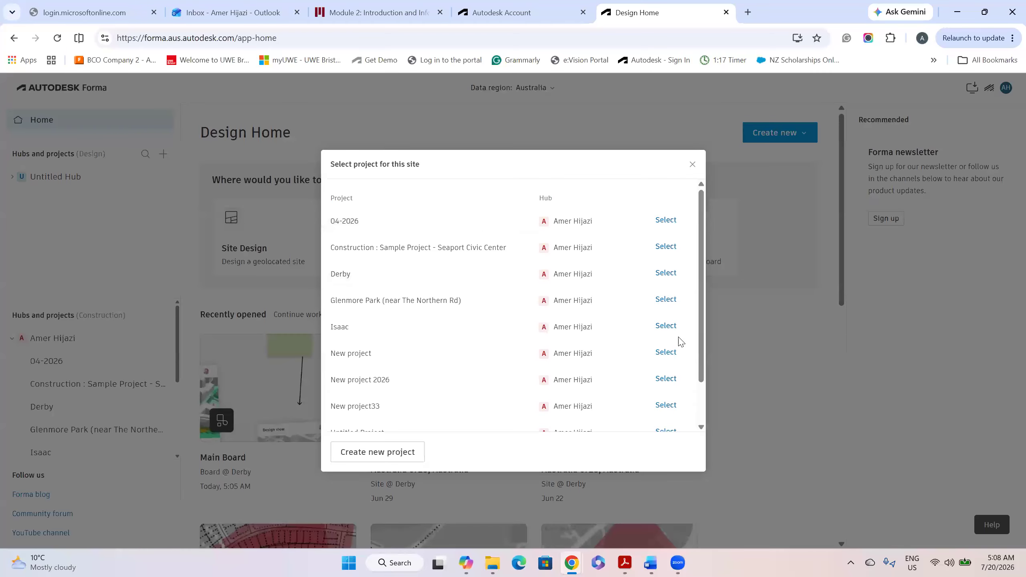
click(666, 325)
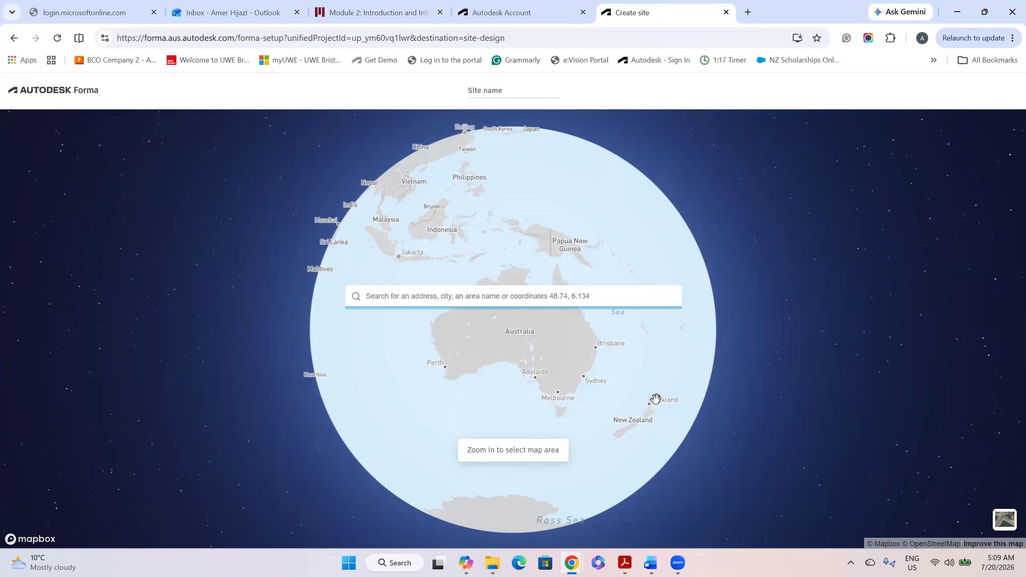
Frame an 820 m by 820 m map area in central Sydney around the Queen Victoria Building and confirm it as the site
scroll(586, 394, up, 5)
scroll(554, 374, up, 5)
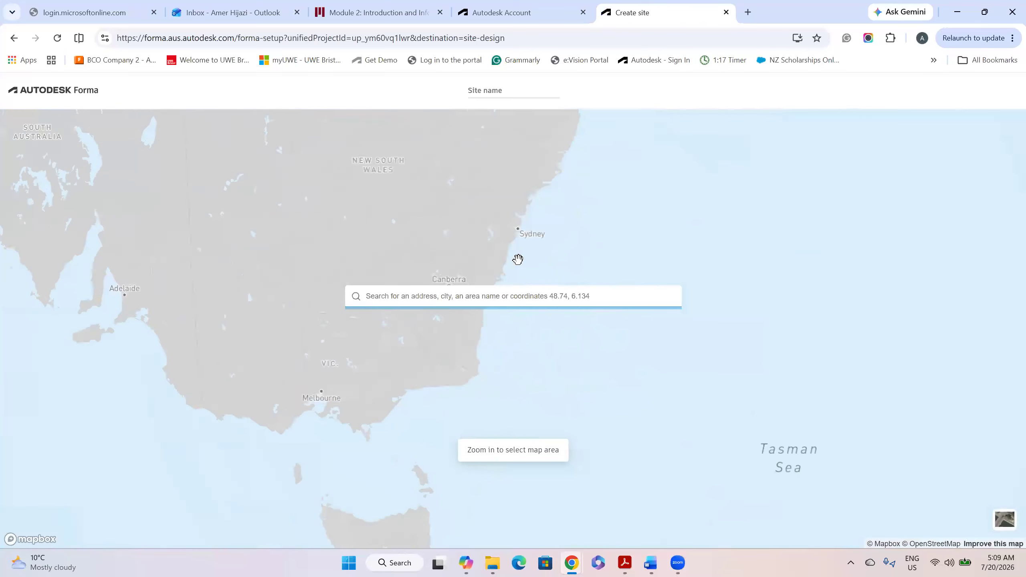
scroll(485, 174, up, 5)
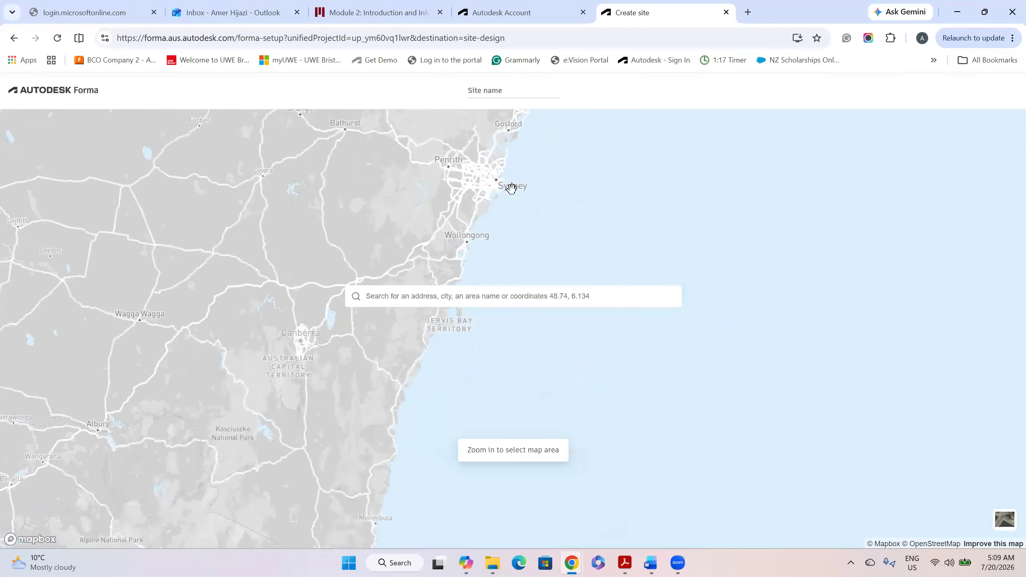
scroll(565, 228, up, 5)
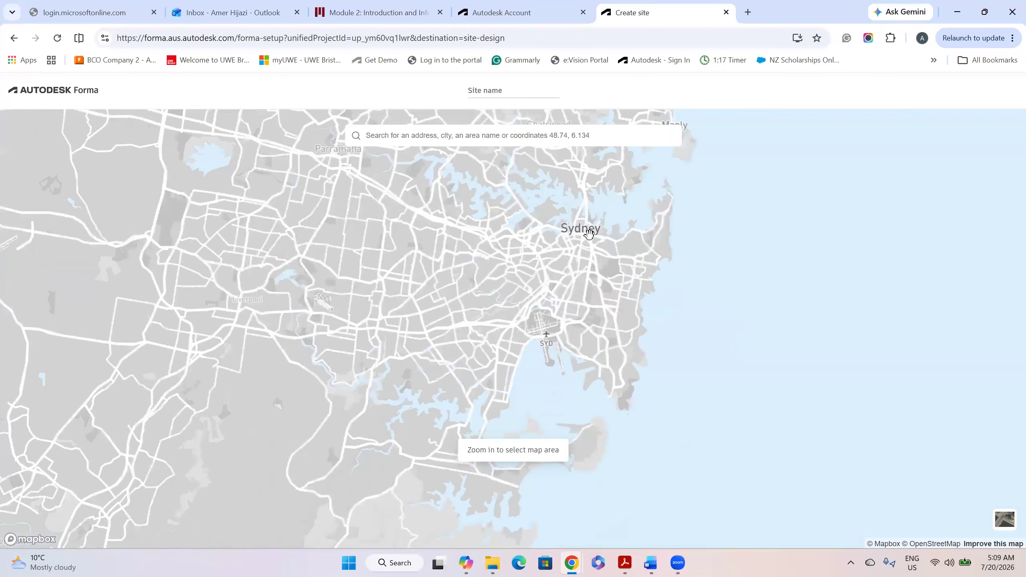
scroll(500, 251, up, 5)
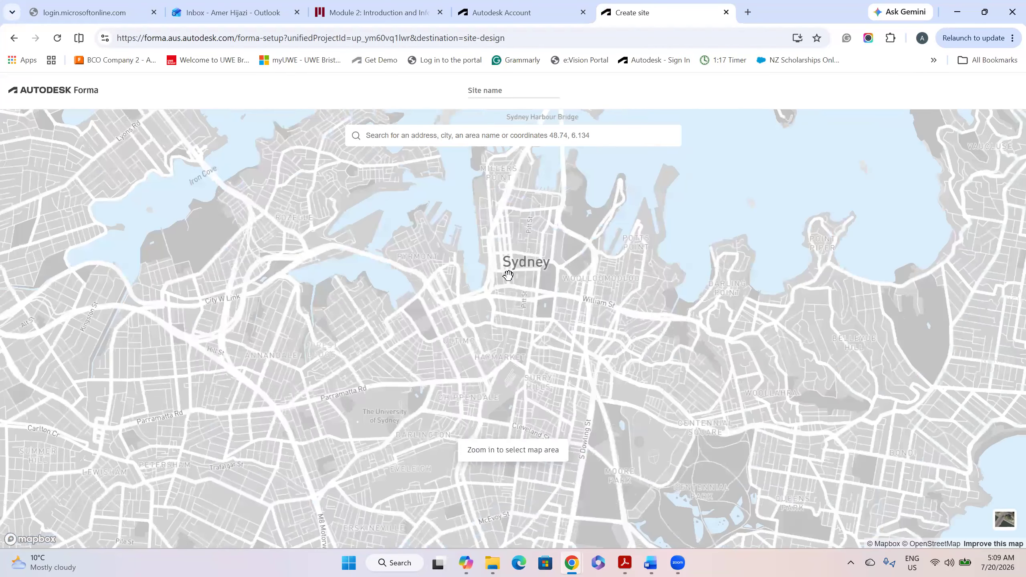
scroll(521, 295, down, 1)
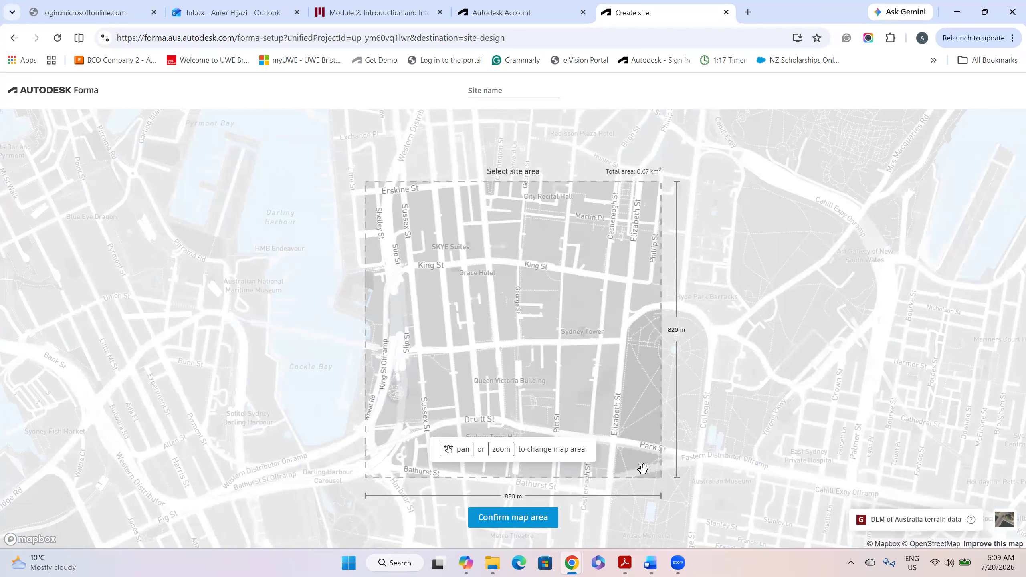
drag(440, 336, 423, 333)
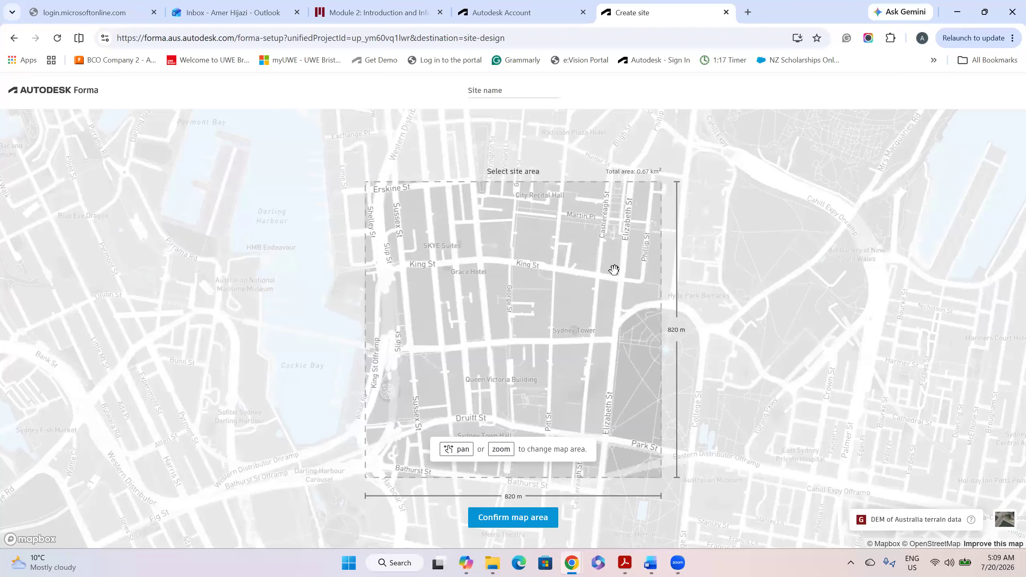
click(527, 523)
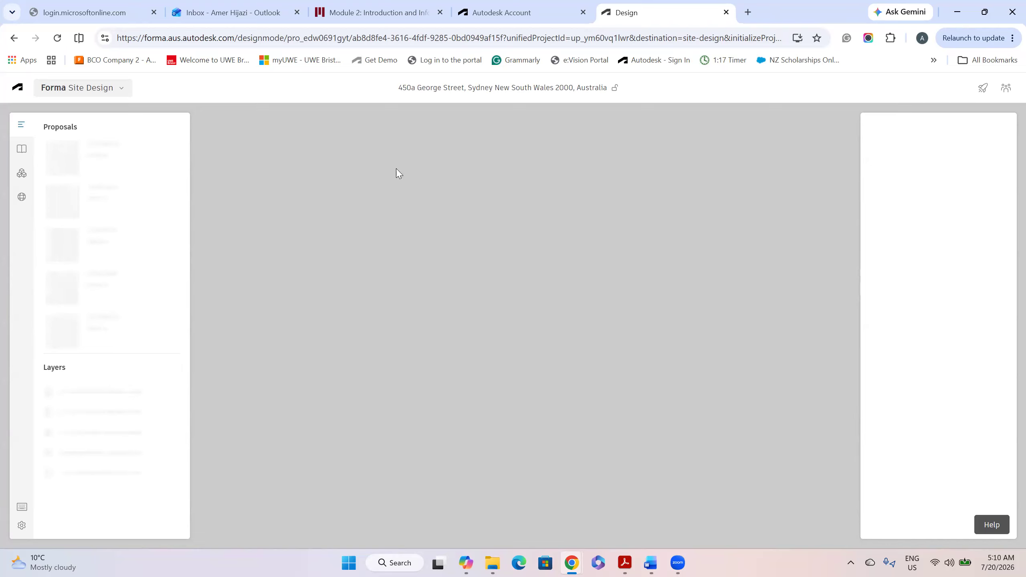
Browse the Data Marketplace for the Sydney site and add the free Overture buildings data
click(91, 93)
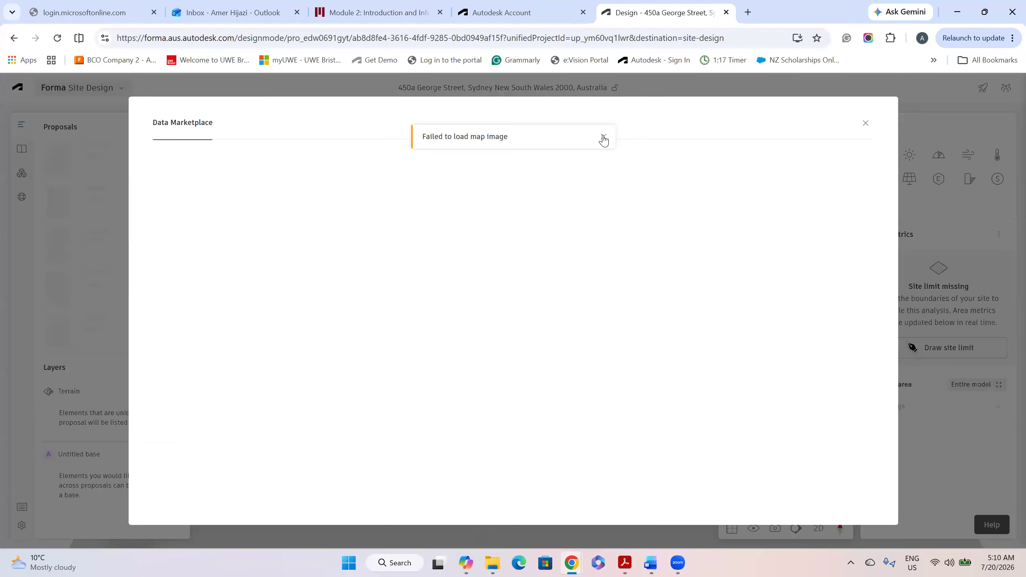
click(604, 139)
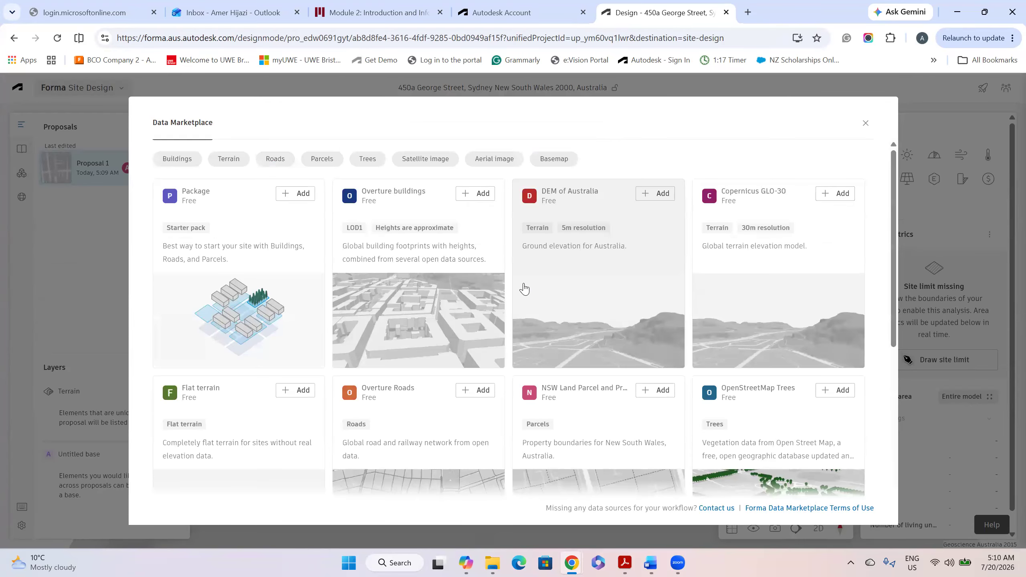
scroll(524, 290, down, 3)
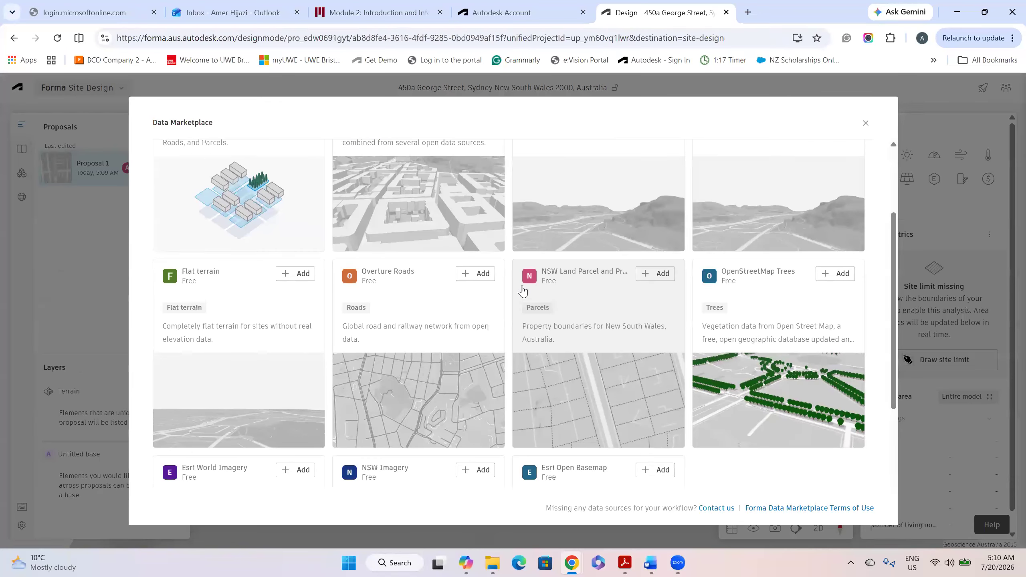
scroll(524, 289, down, 3)
scroll(344, 248, up, 5)
scroll(344, 248, up, 1)
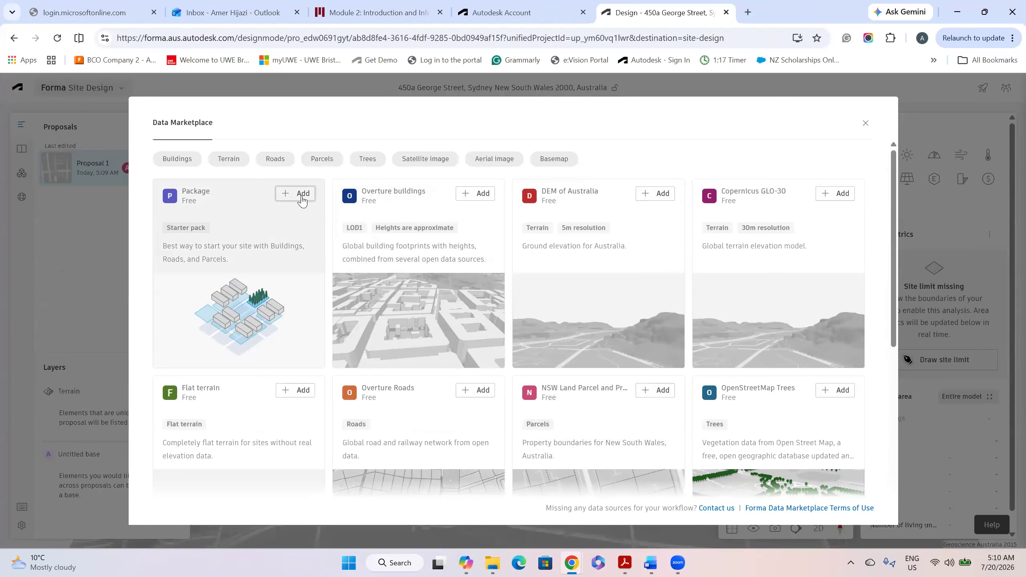
click(477, 194)
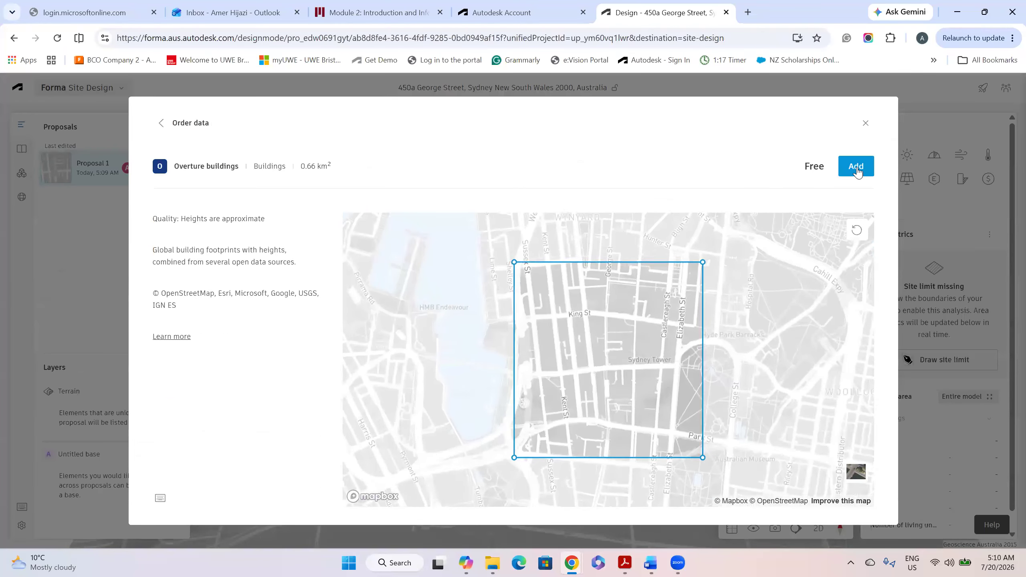
click(856, 166)
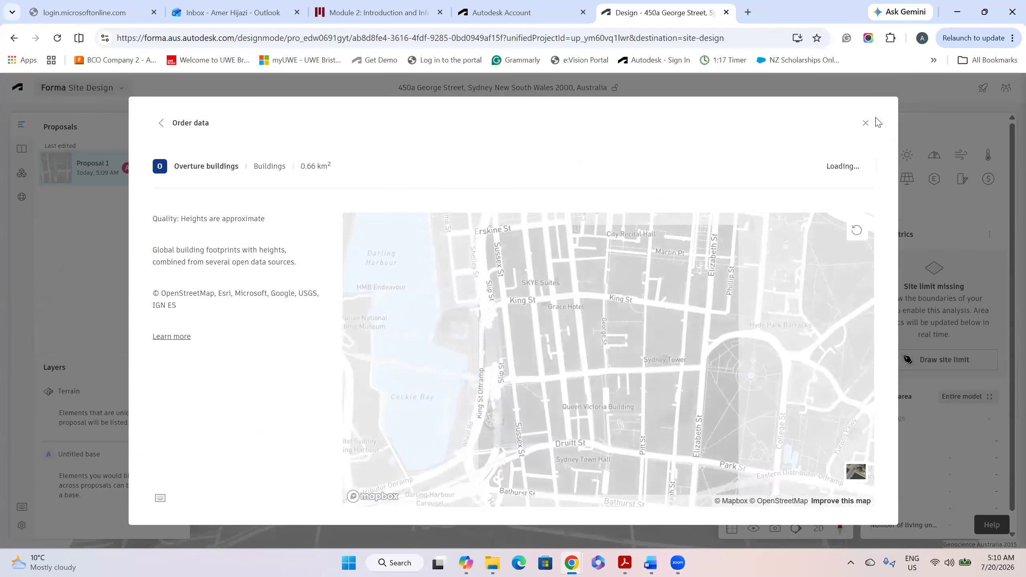
click(160, 126)
Add the free OpenStreetMap Trees data to the site and return to the marketplace list
scroll(664, 295, down, 4)
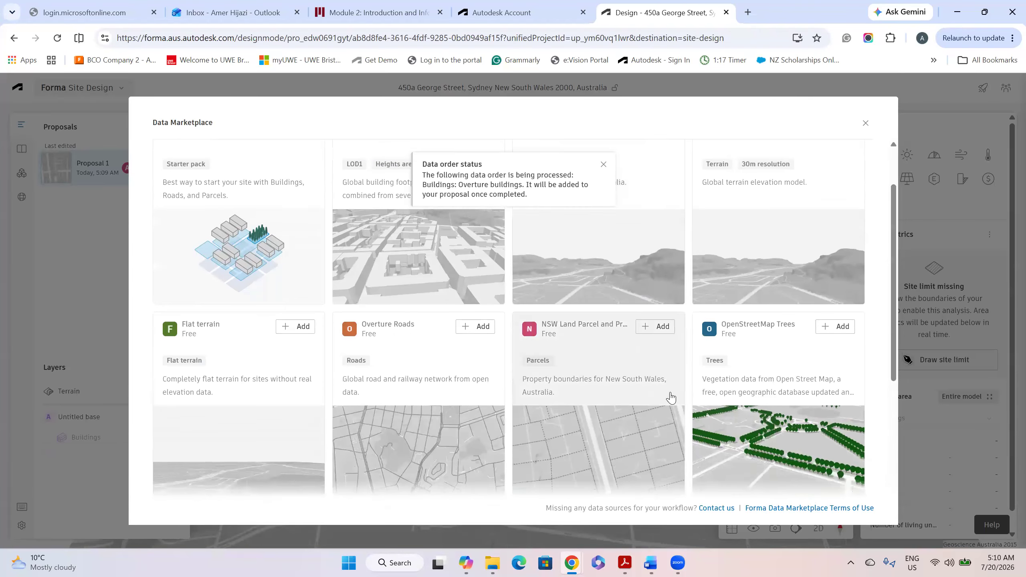
click(834, 211)
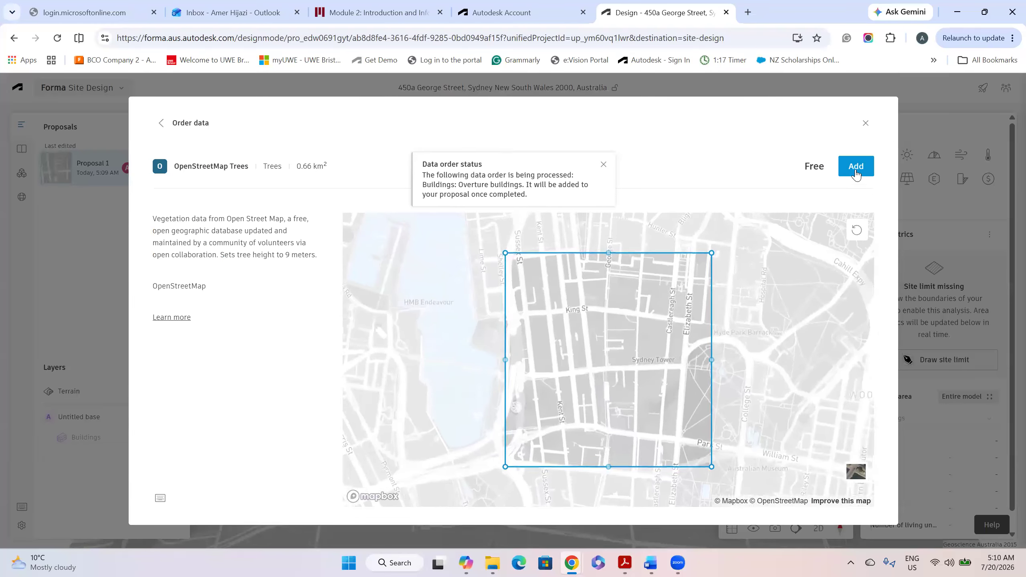
click(856, 166)
click(161, 123)
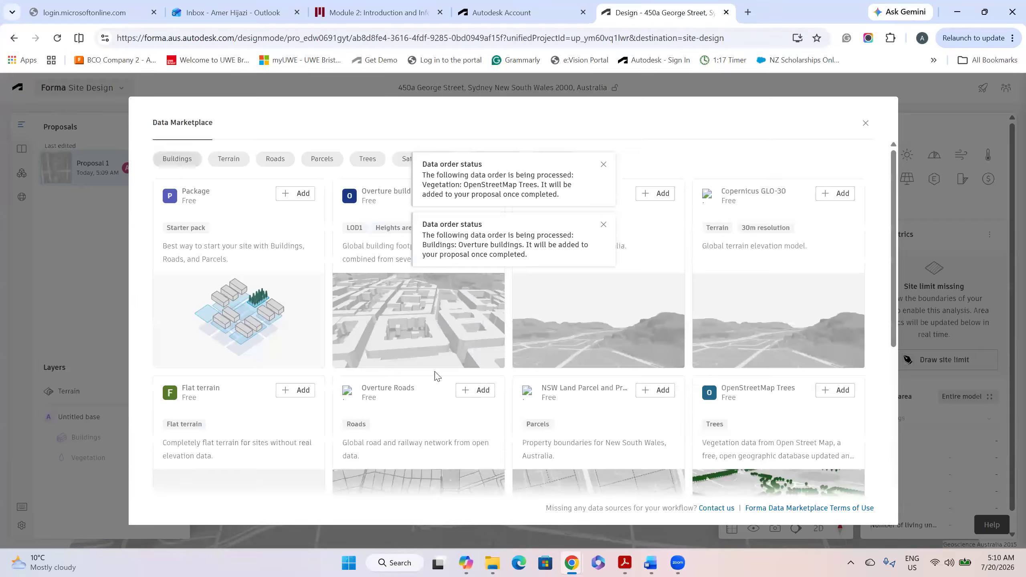
Add the free Overture Roads data to the site and dismiss the order status notifications
scroll(443, 416, down, 4)
scroll(445, 416, up, 5)
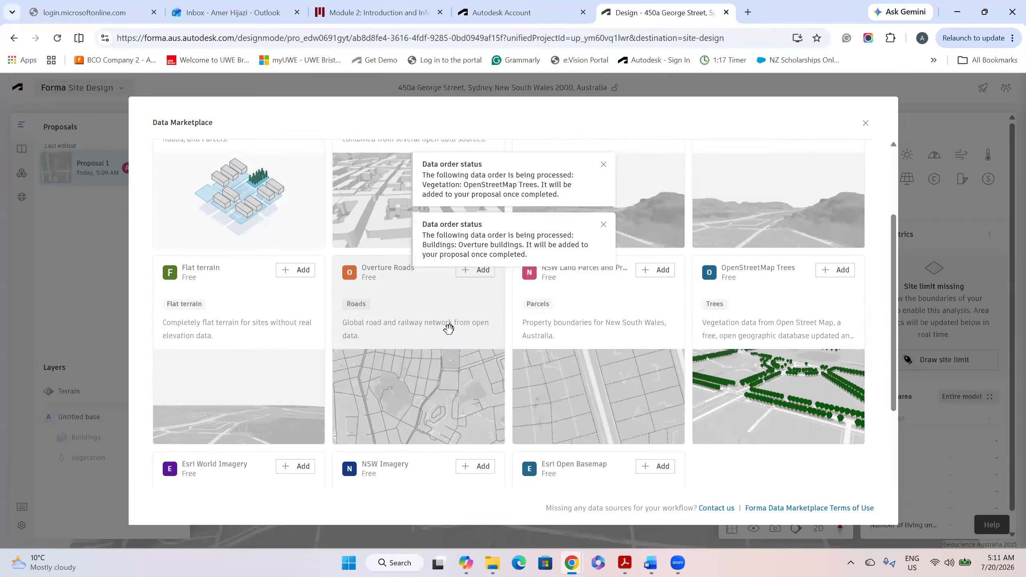
scroll(453, 376, down, 3)
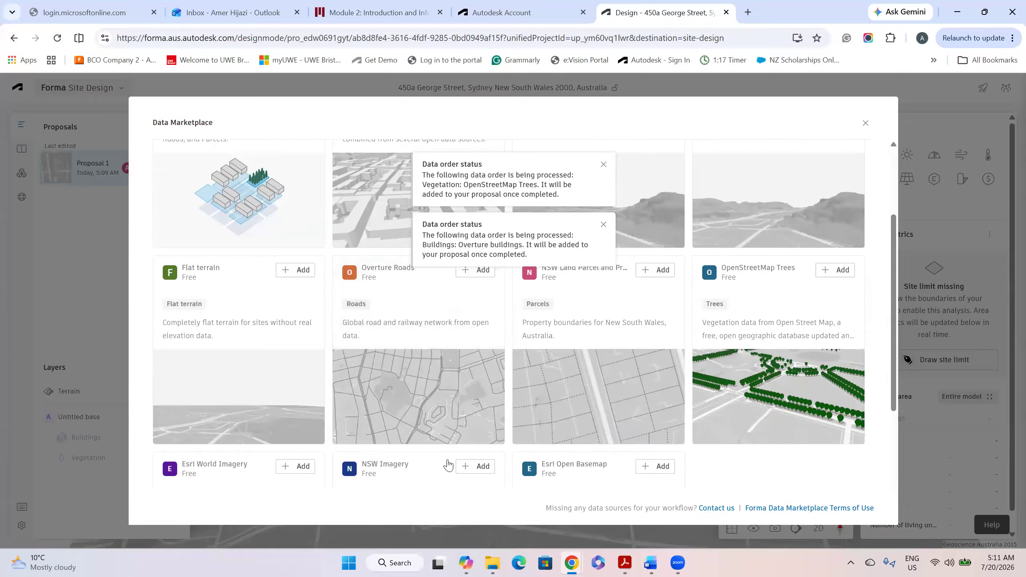
click(475, 270)
click(855, 166)
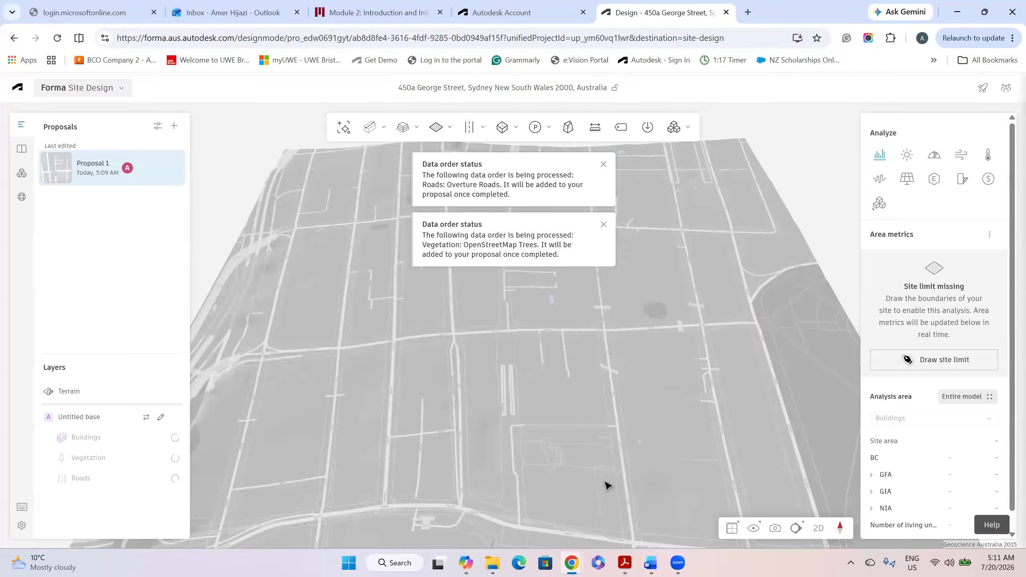
click(604, 164)
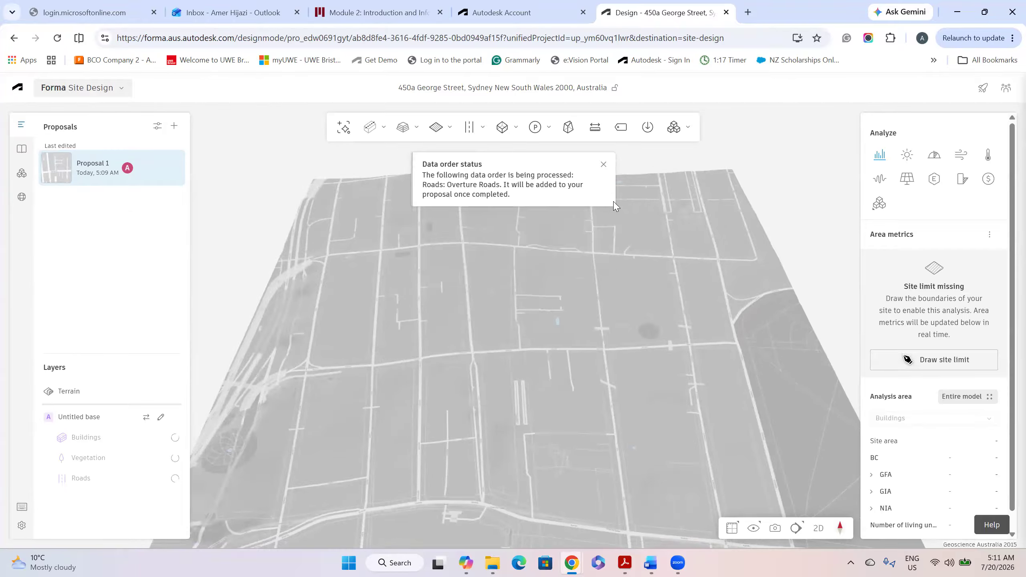
click(604, 165)
Look over the site terrain in 3D and bring up the site's contextual data
scroll(505, 376, down, 3)
right_drag(498, 370, 440, 334)
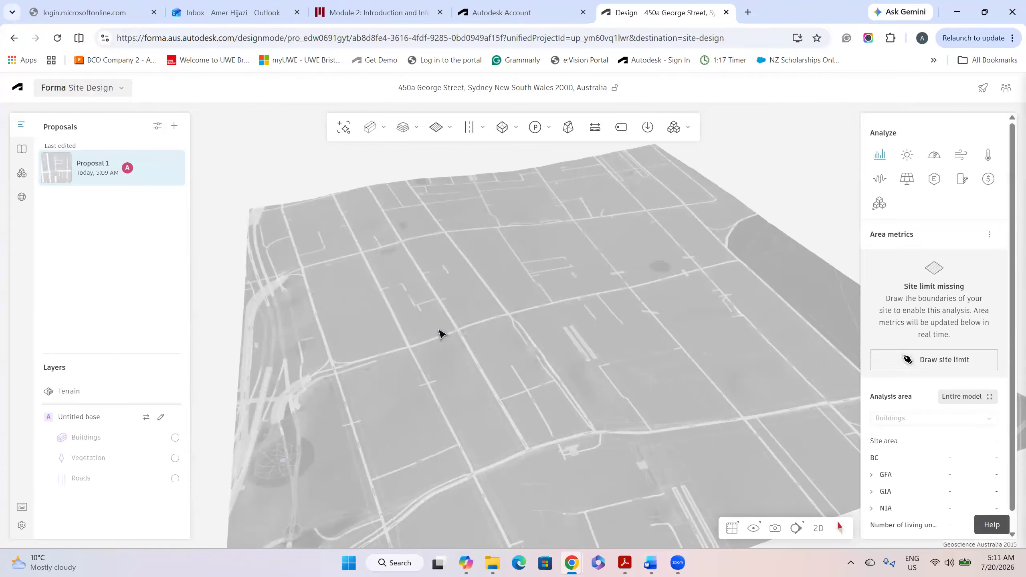
click(21, 173)
click(22, 197)
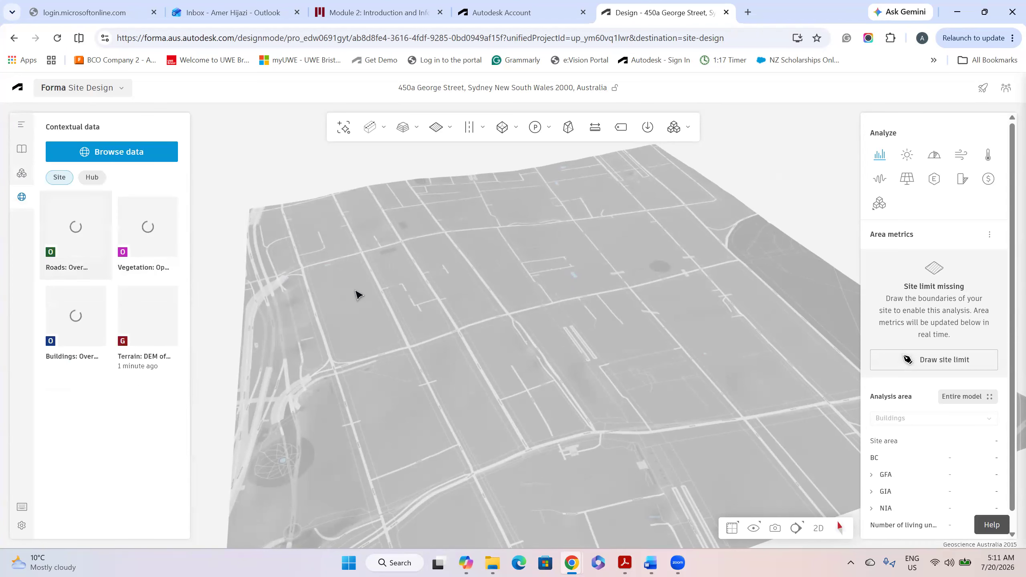
Dismiss the completed vegetation order notification and look over the trees on the site terrain in 3D
right_drag(379, 350, 507, 341)
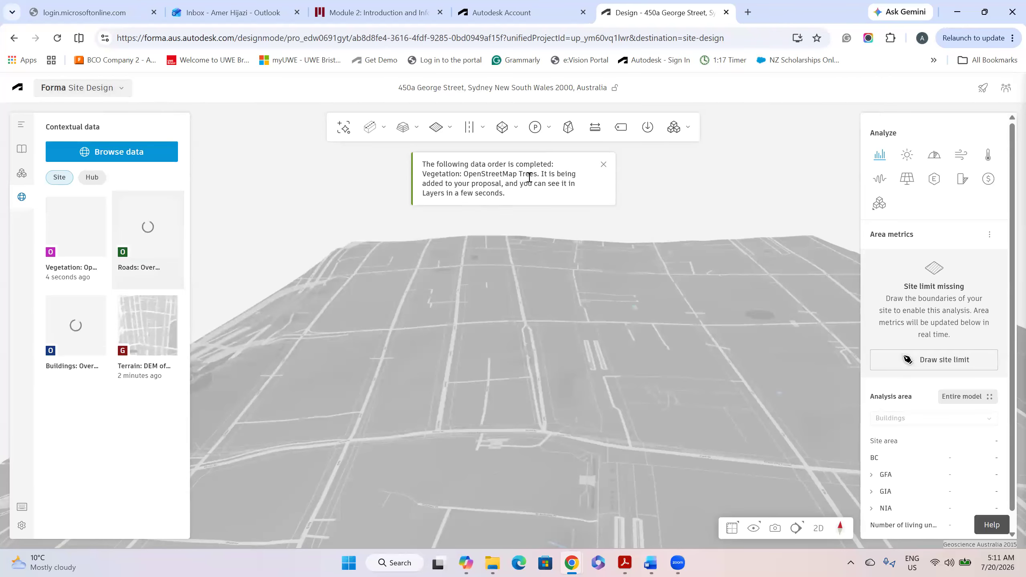
click(603, 168)
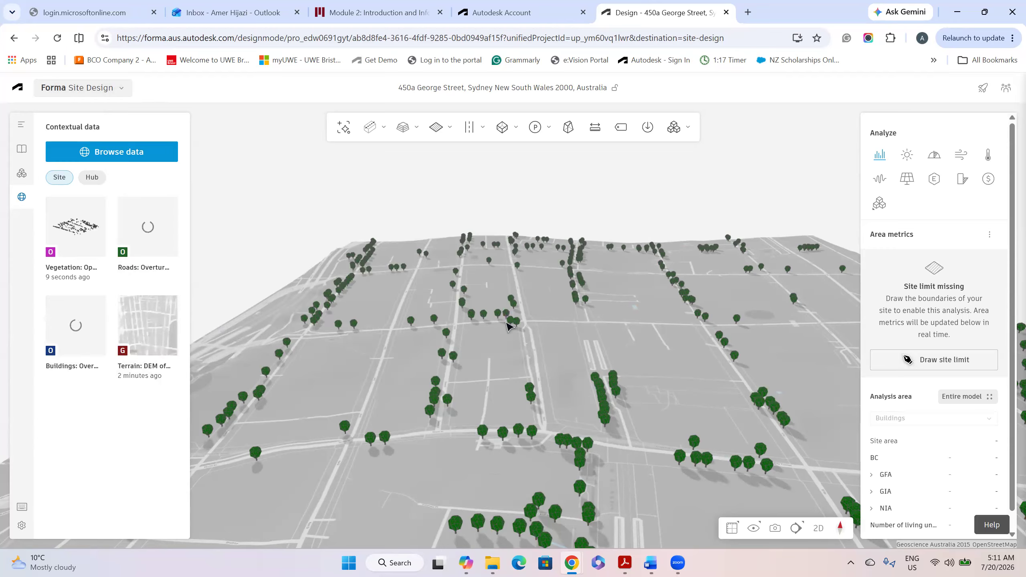
drag(507, 356, 532, 355)
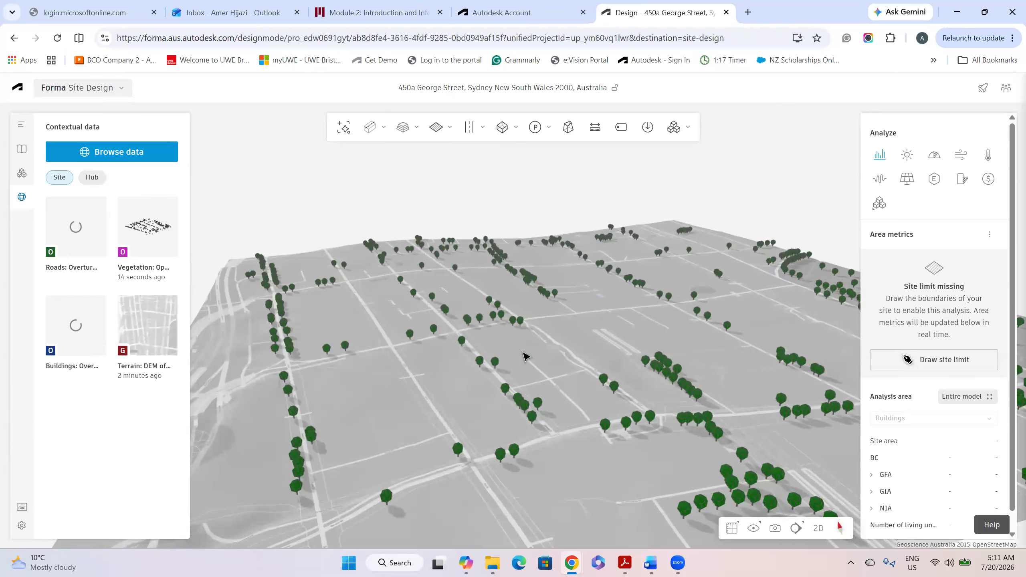
scroll(518, 353, up, 2)
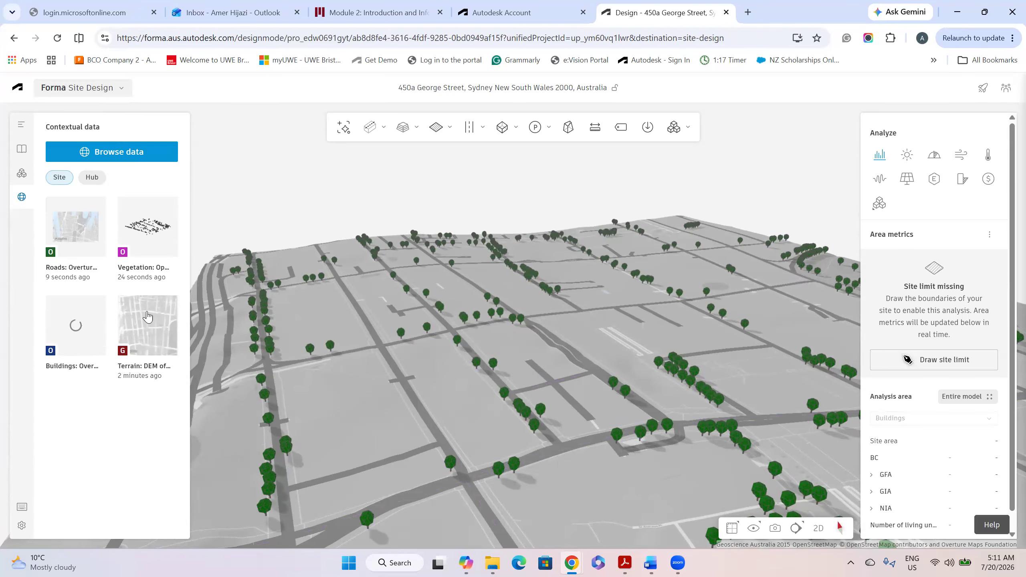
Look over the ordered contextual datasets and the new roads in 3D, and dismiss the completed buildings order notification
mouse_move(94, 279)
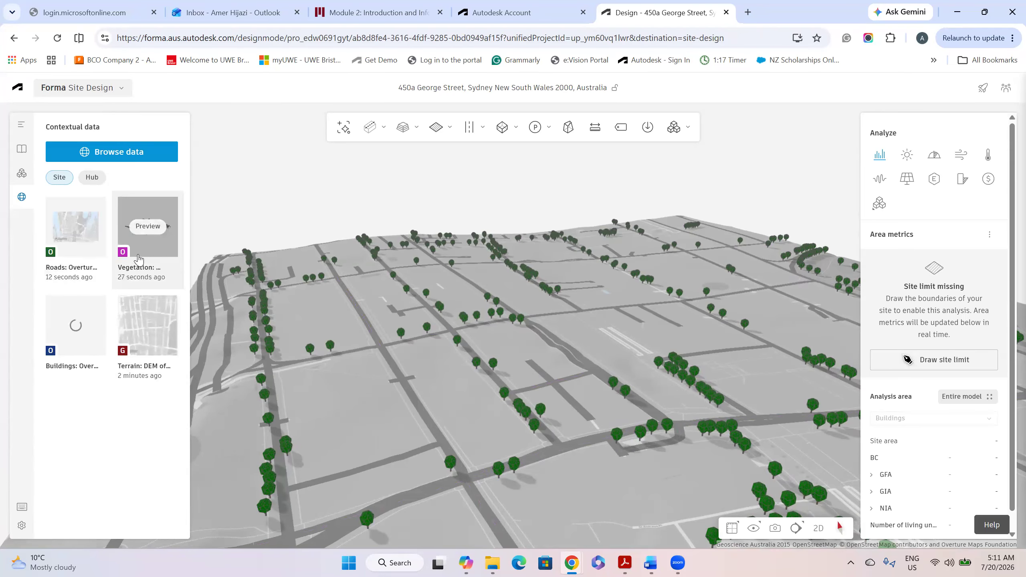
mouse_move(149, 348)
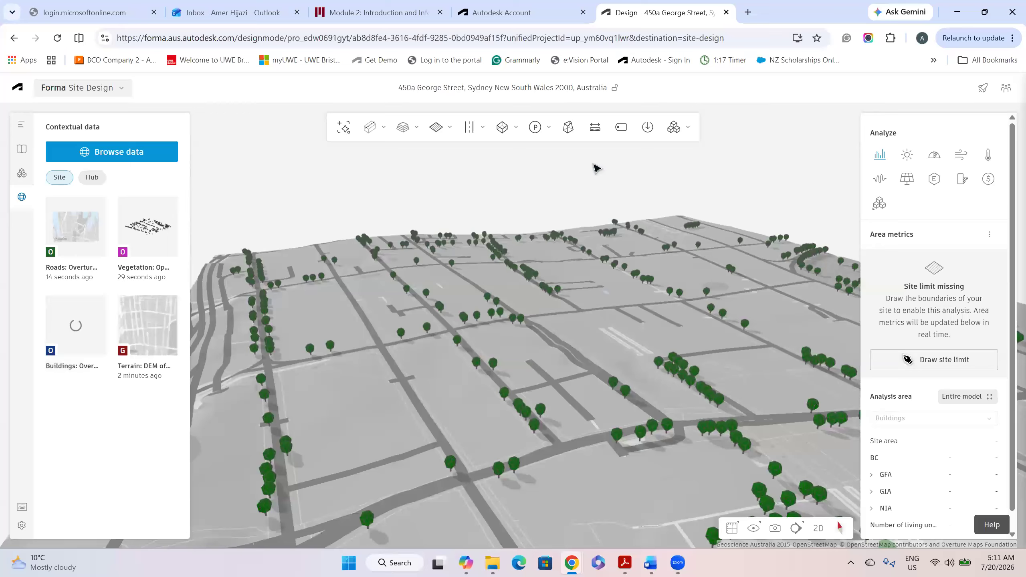
scroll(497, 313, up, 4)
drag(520, 390, 736, 510)
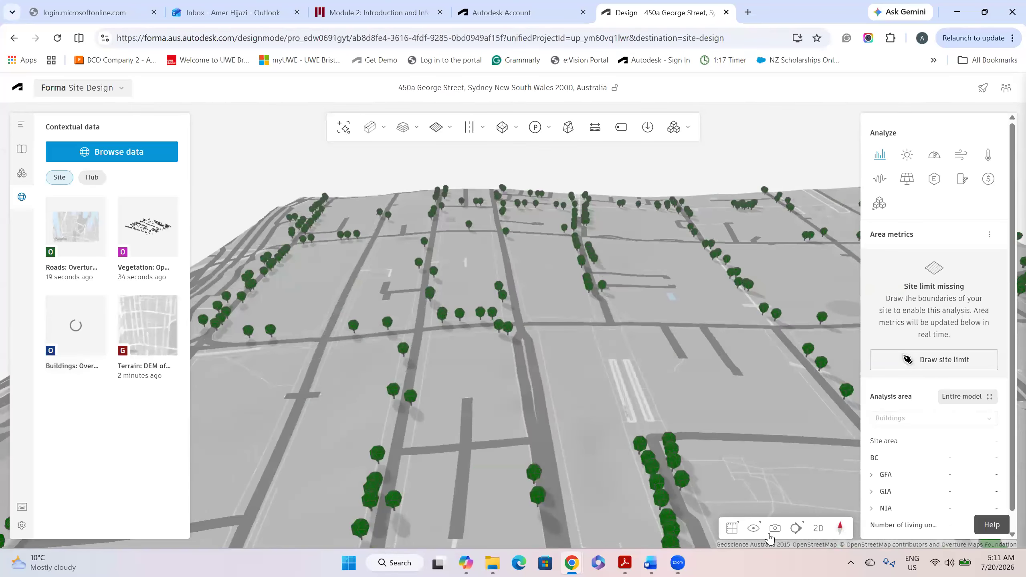
mouse_move(568, 394)
mouse_down()
mouse_move(588, 406)
mouse_move(567, 406)
mouse_up()
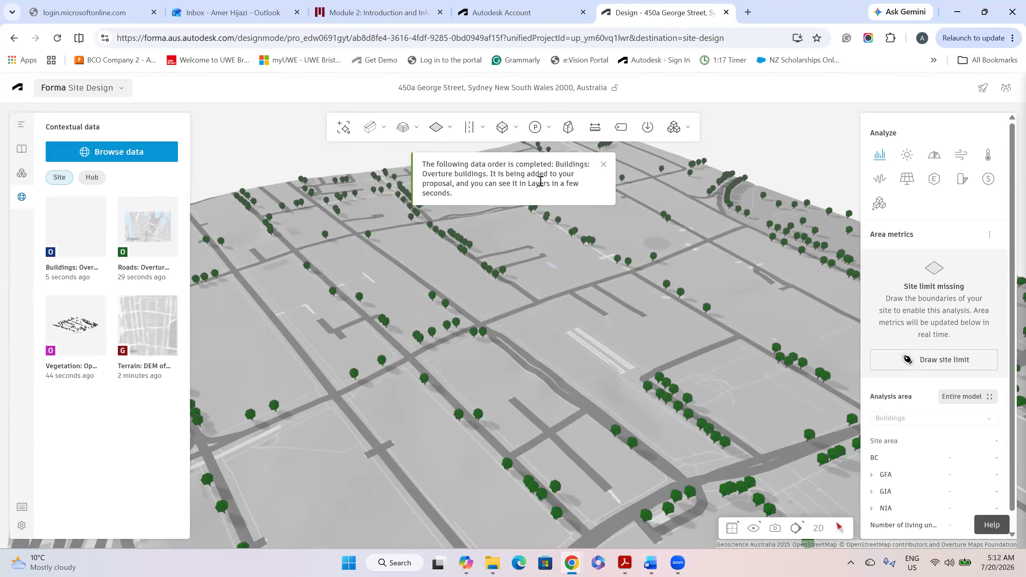
click(603, 166)
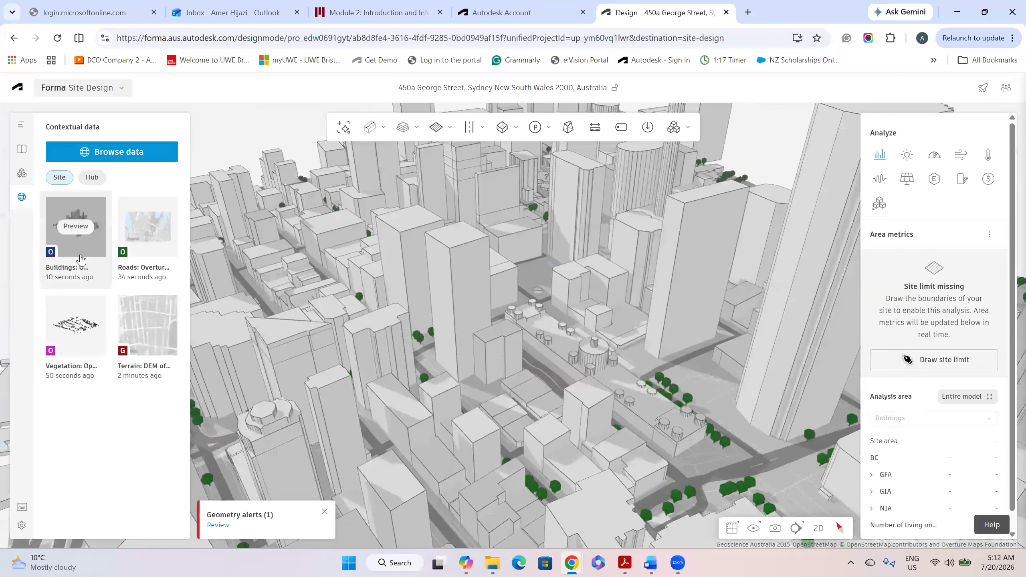
Review and clear the geometry alert, and examine the imported city buildings in 3D from several angles
scroll(540, 374, down, 6)
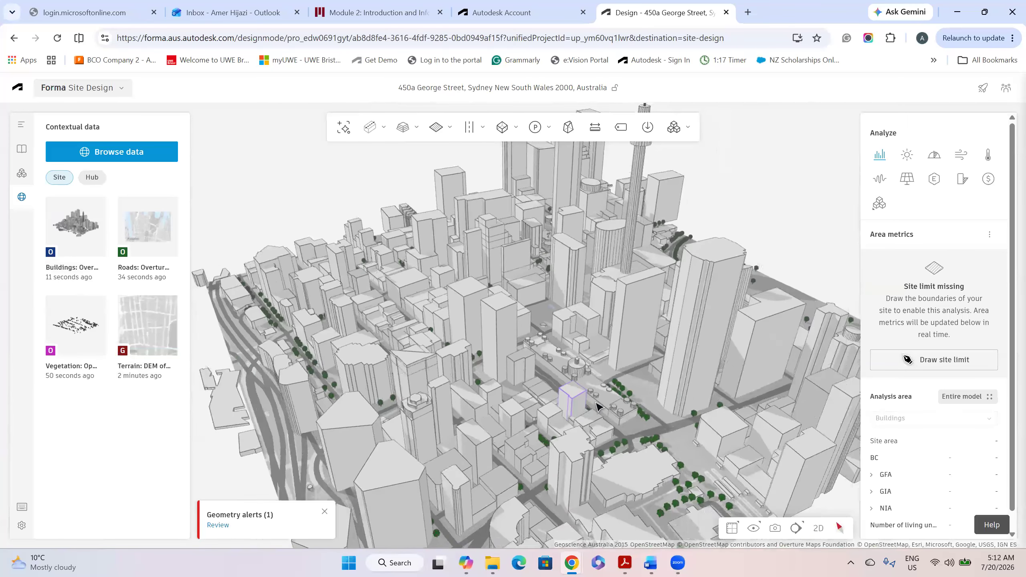
click(219, 525)
click(399, 515)
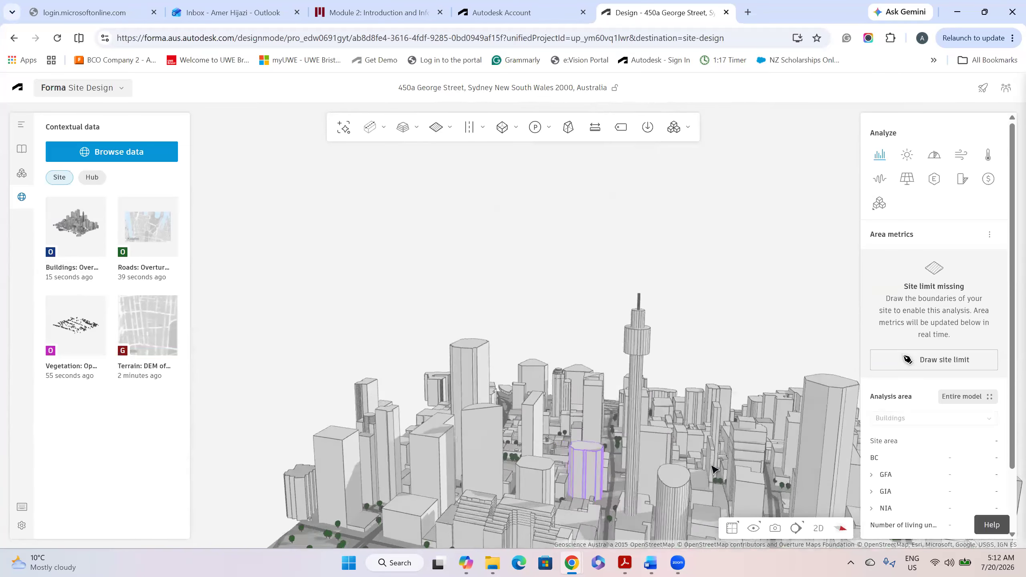
right_drag(715, 470, 611, 257)
middle_drag(594, 367, 566, 477)
middle_drag(618, 400, 600, 210)
middle_drag(763, 429, 464, 419)
right_drag(464, 419, 636, 394)
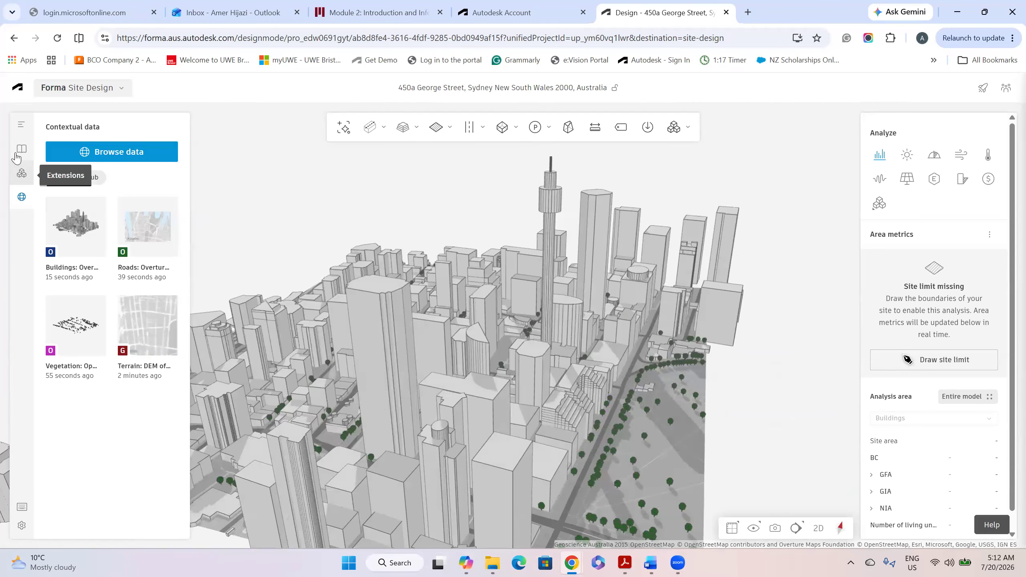
Look through the extensions, library and proposals, including the Revit and export options of Proposal 1 and the available building tools
click(20, 172)
click(22, 149)
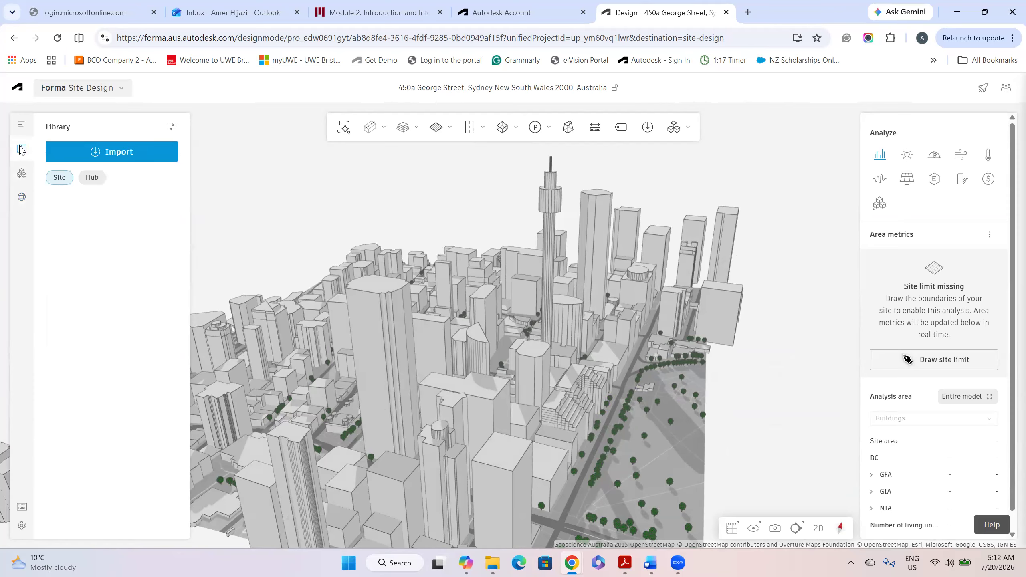
click(20, 126)
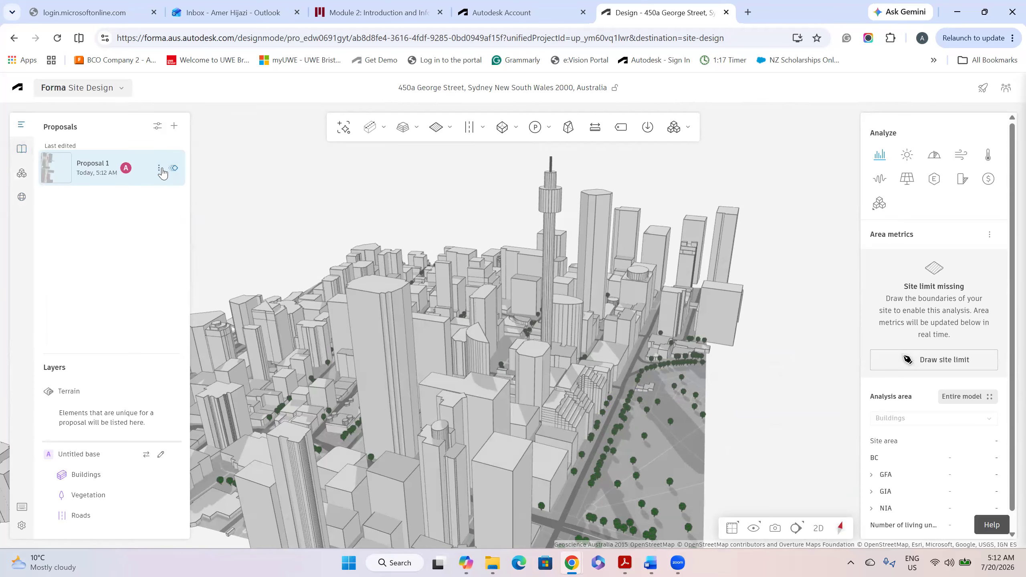
click(160, 169)
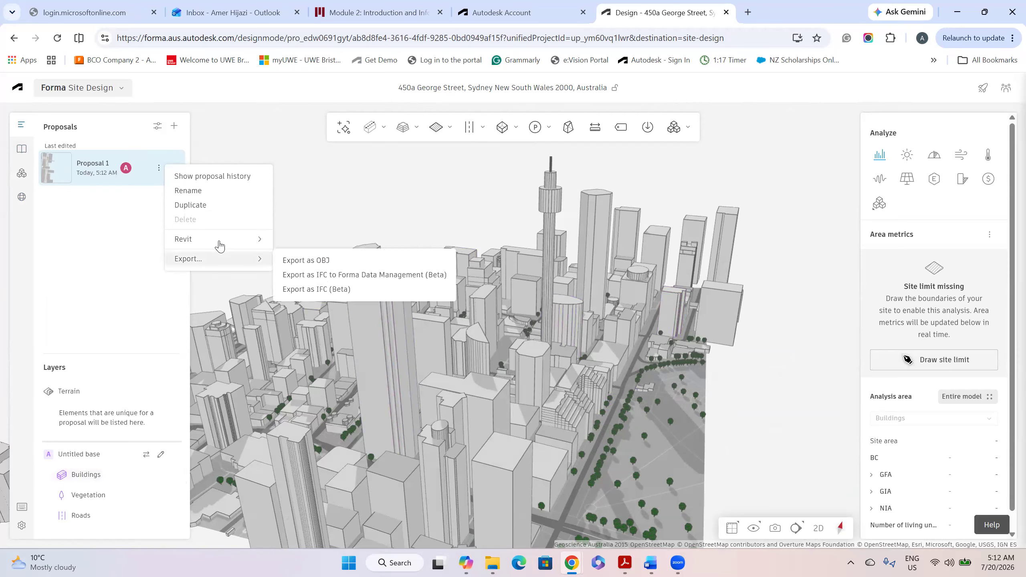
mouse_move(219, 245)
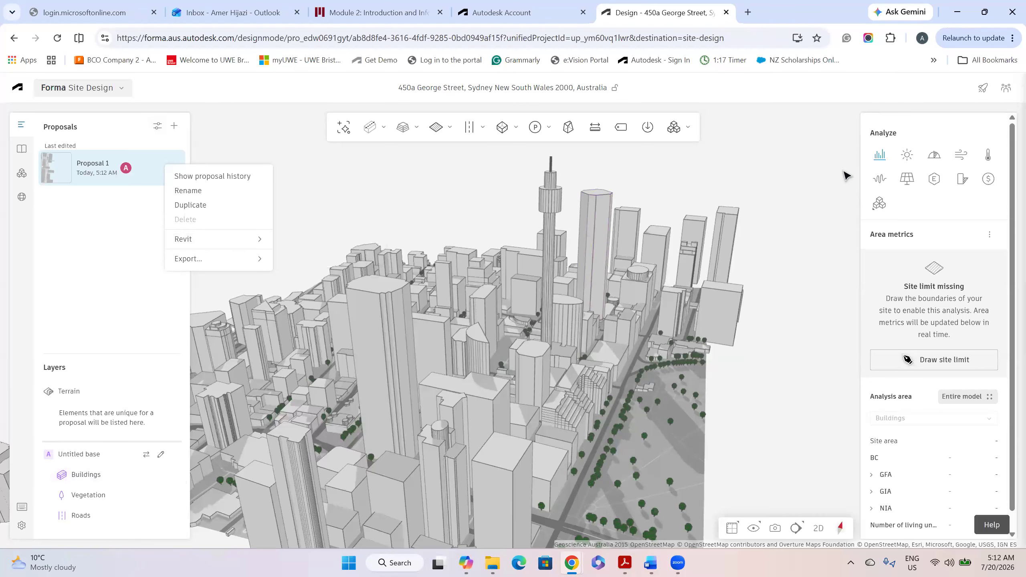
mouse_move(376, 135)
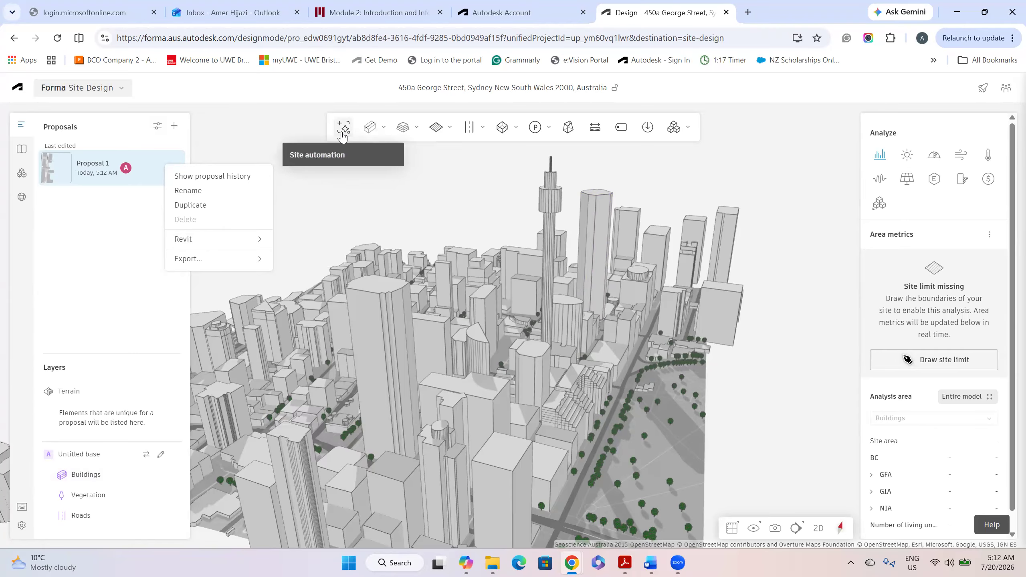
mouse_move(343, 136)
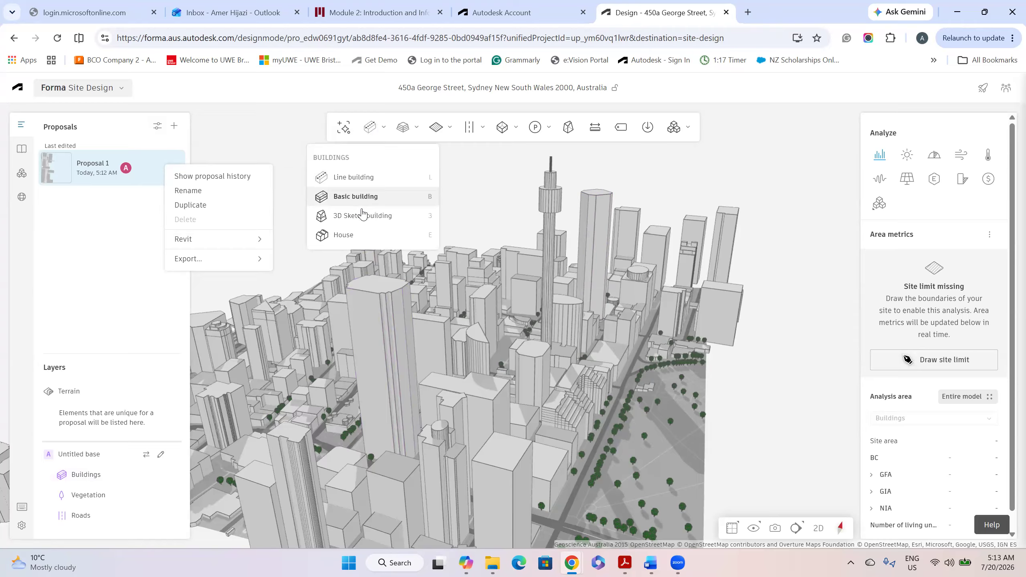
Start Site automation and outline a five-point area in the park beside the towers, with one side about 180 m long
click(344, 128)
scroll(695, 418, up, 4)
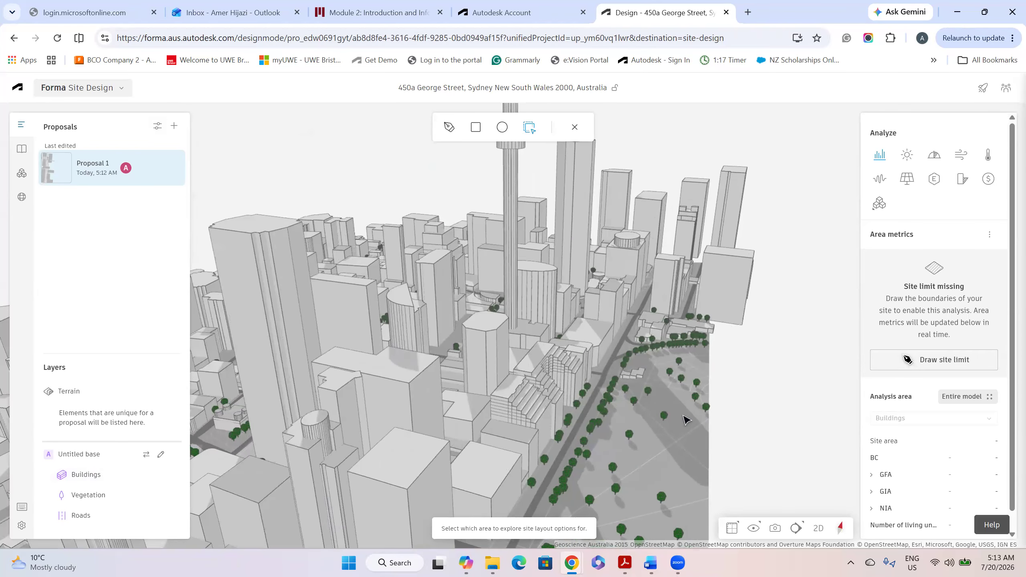
click(449, 127)
click(699, 420)
click(660, 392)
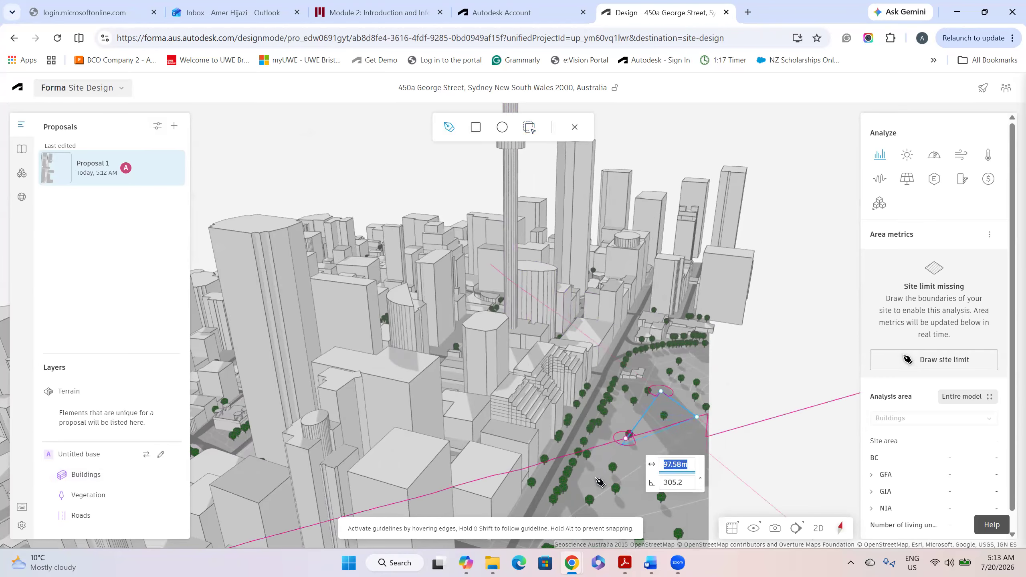
middle_drag(581, 480, 599, 408)
click(598, 408)
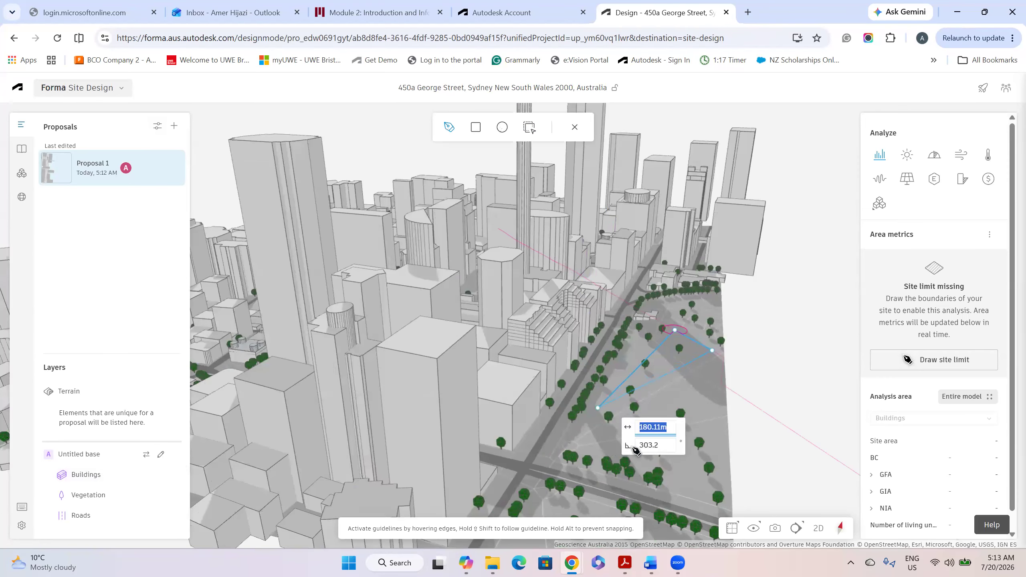
click(677, 468)
click(701, 411)
key(Return)
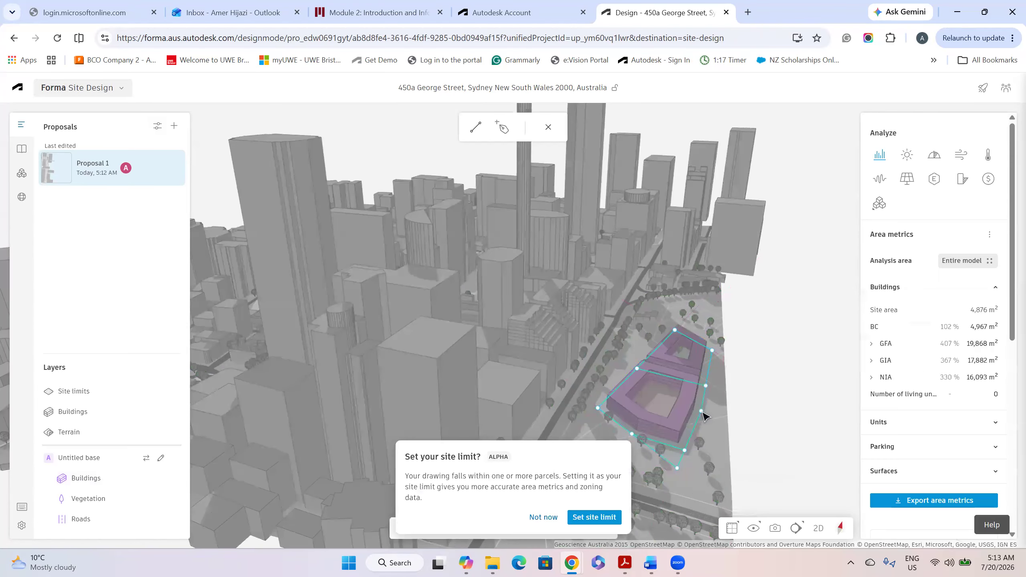
Configure the automated site as one undivided plot of tower buildings with 10 floors and a 50 m building width
scroll(972, 450, down, 5)
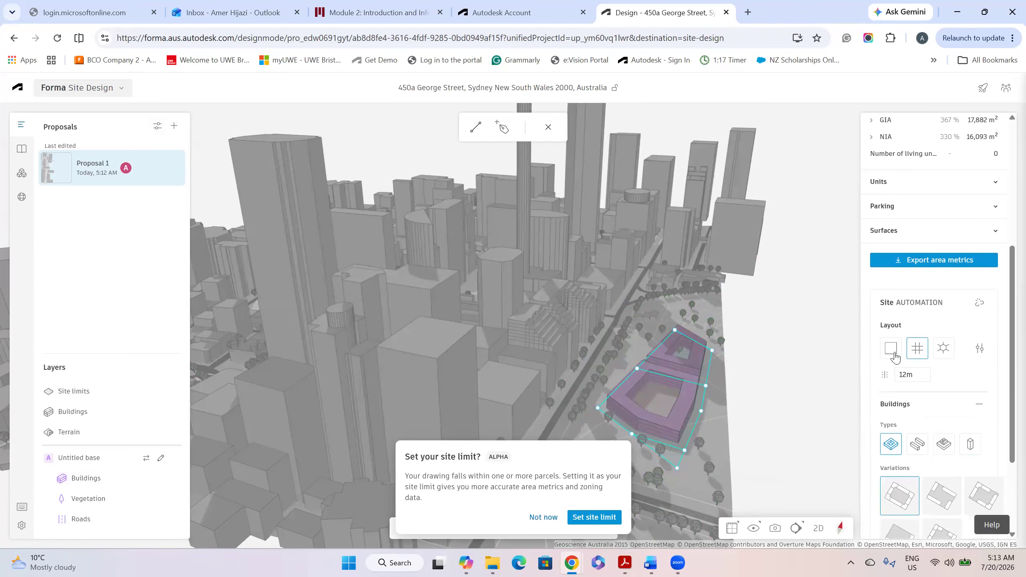
click(918, 443)
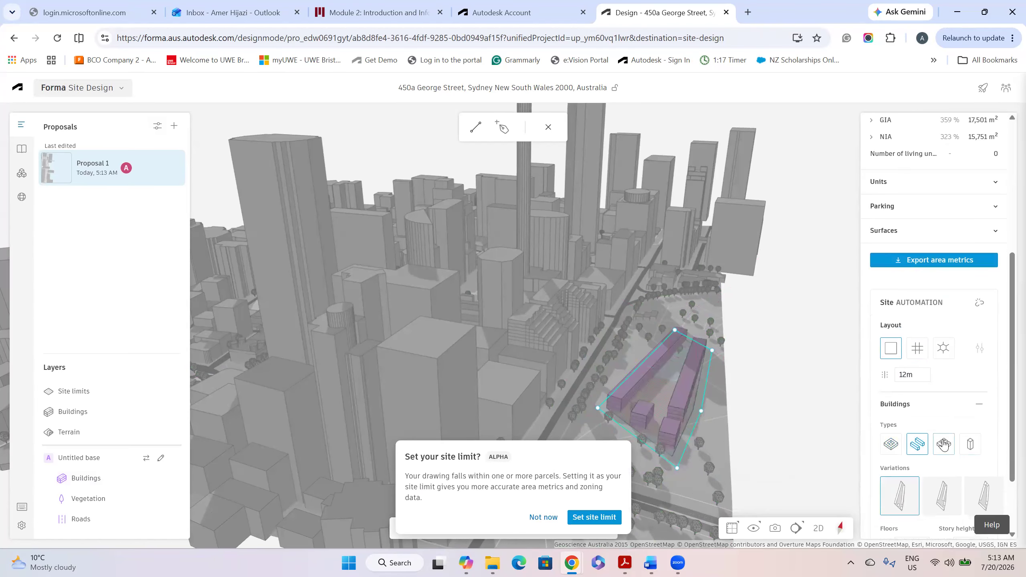
click(970, 443)
scroll(969, 478, down, 2)
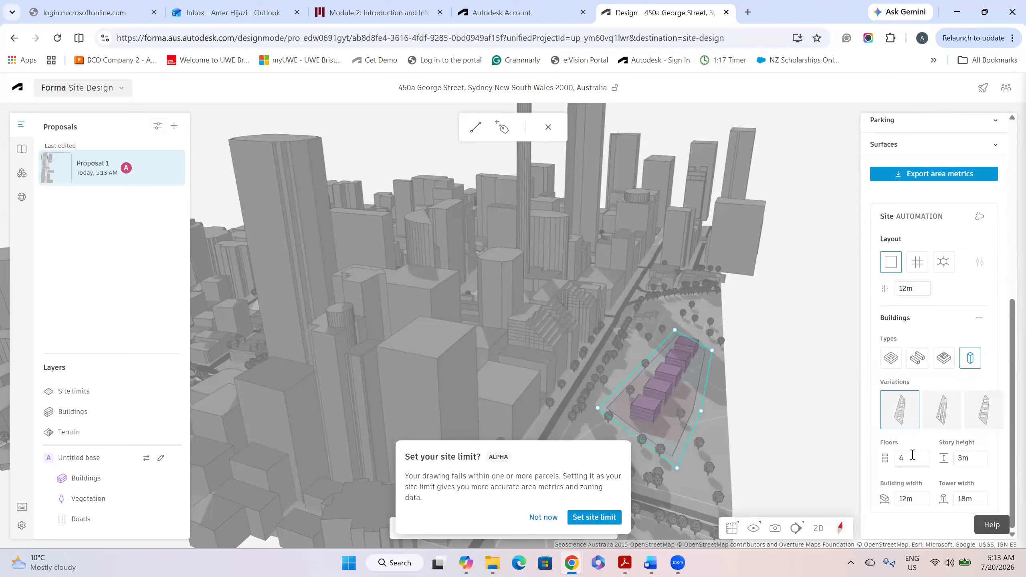
text(10)
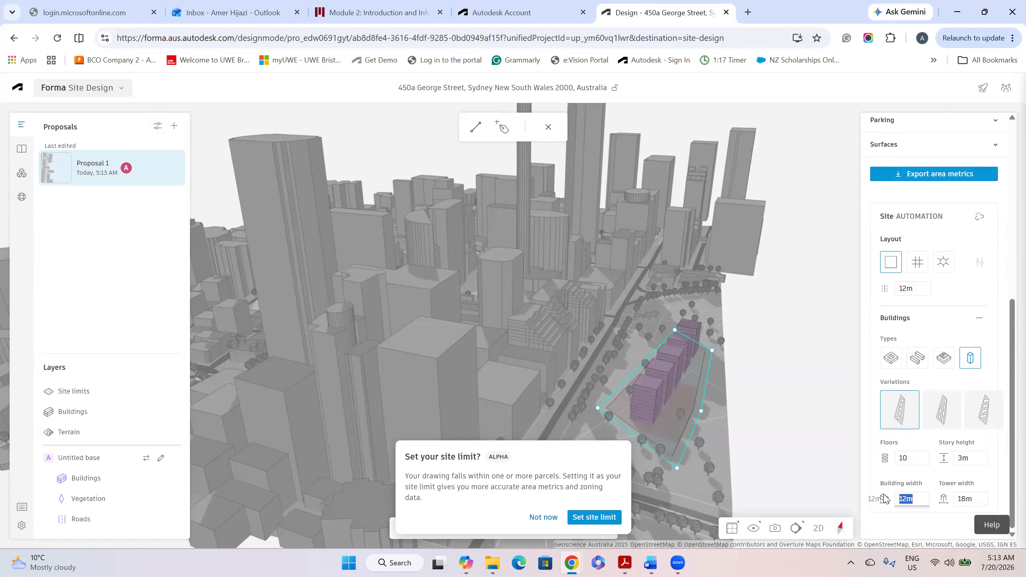
text(50)
key(Return)
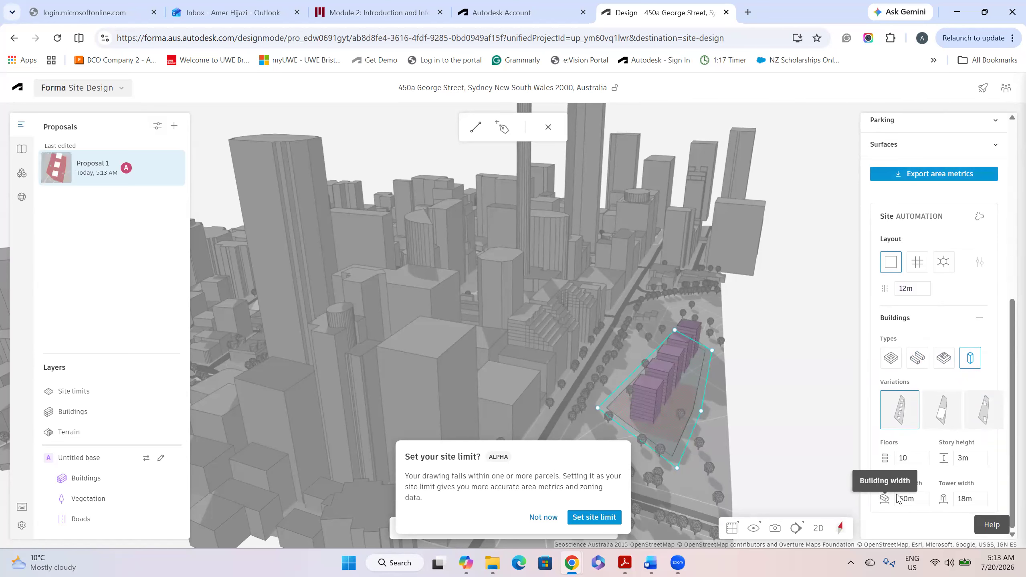
Decline setting a site limit and try the second and third tower layout variations
click(543, 517)
click(939, 416)
click(984, 415)
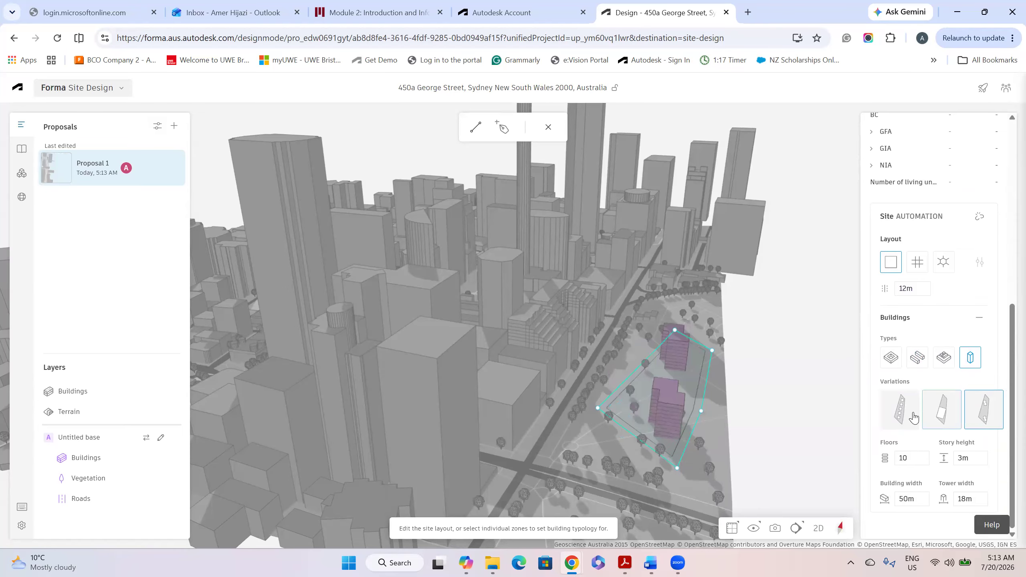
Change the automated buildings to the perimeter block type with 20 floors
click(921, 364)
click(891, 358)
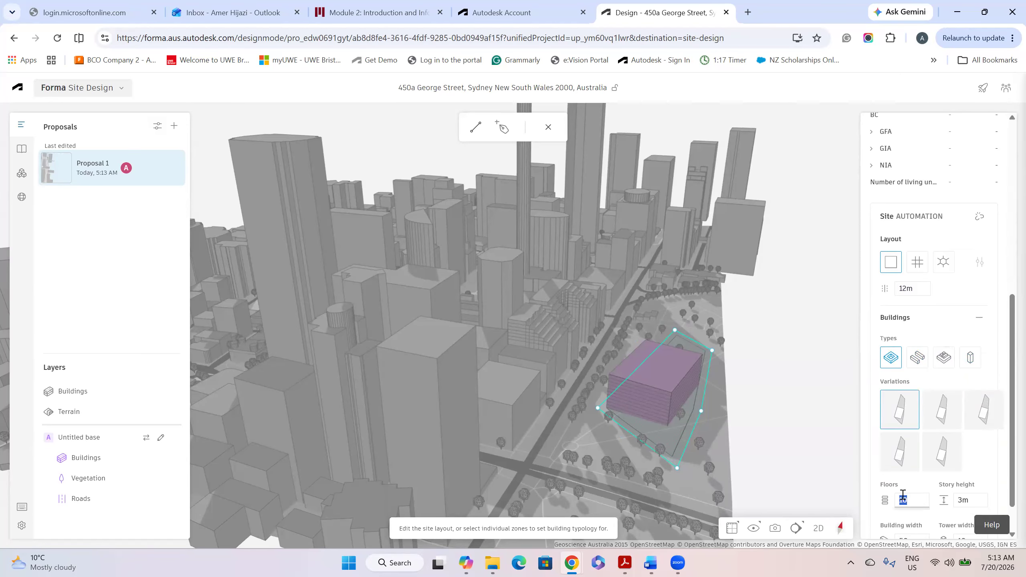
text(20)
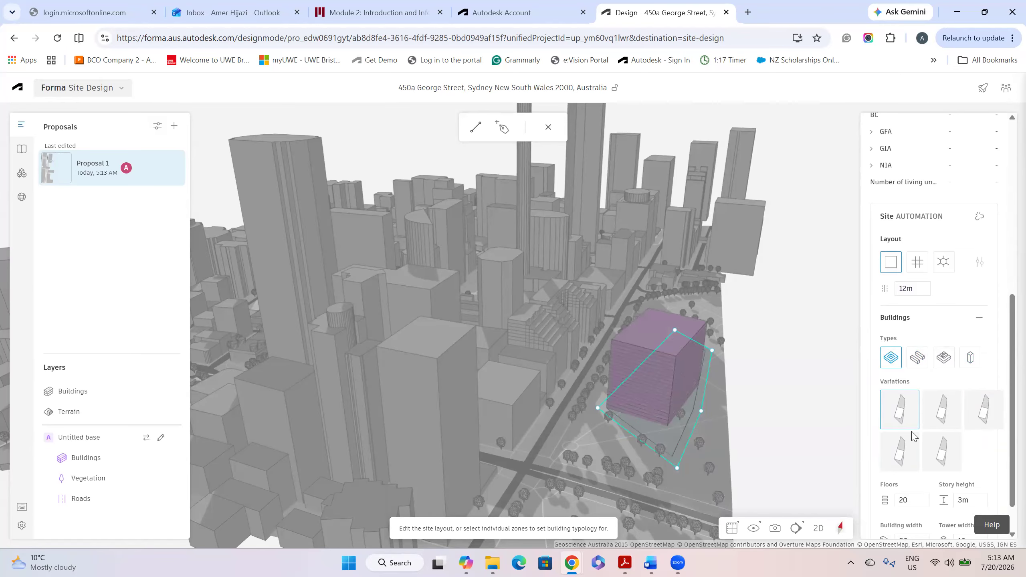
Try the third building type with its second layout variation on the site
click(925, 366)
click(943, 358)
click(941, 410)
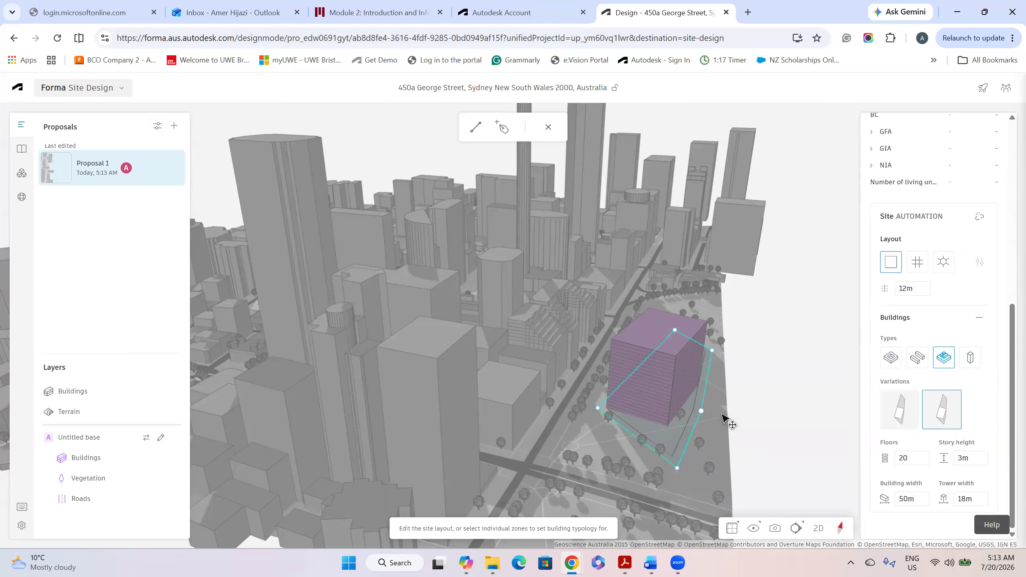
Enlarge the automated site by moving three of its boundary corners outward
drag(723, 418, 720, 416)
drag(587, 402, 587, 404)
drag(675, 330, 674, 312)
Compare another layout variation and the line building type on the enlarged site, and return to the perimeter block type
click(892, 409)
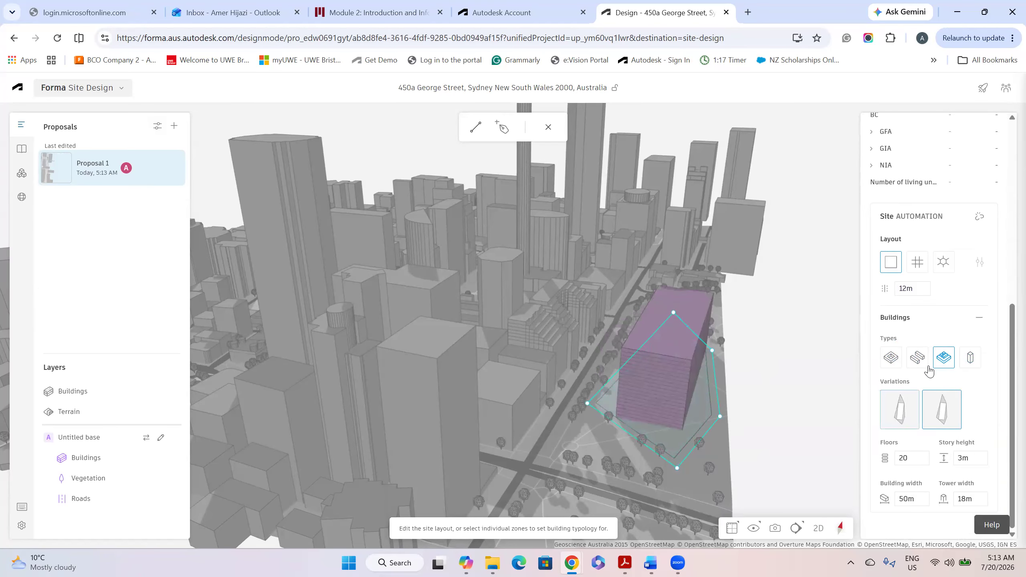
click(917, 358)
click(891, 357)
Try the Grid layout, switch the site to the star-shaped layout, and apply the line building type
click(917, 264)
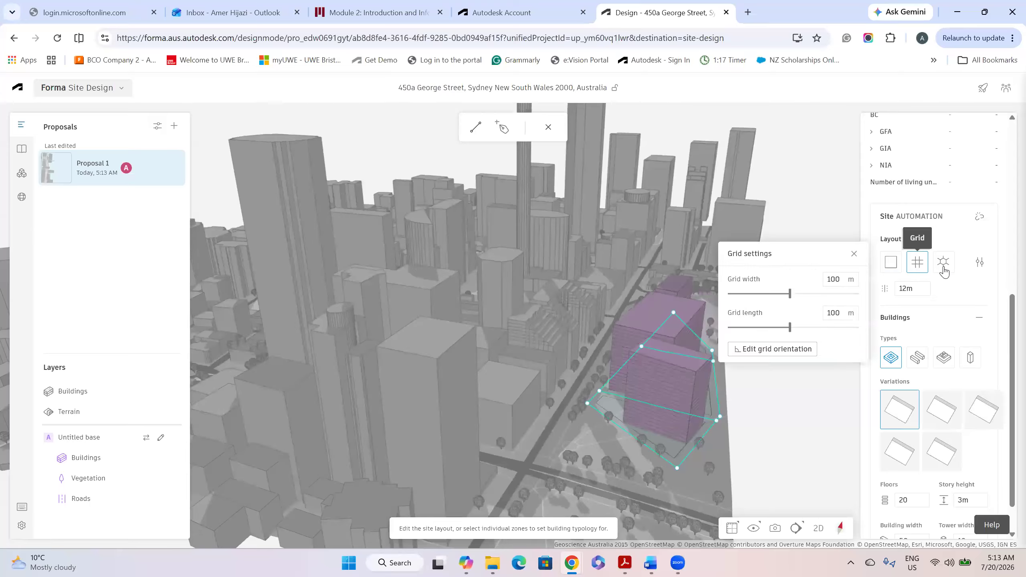
click(943, 263)
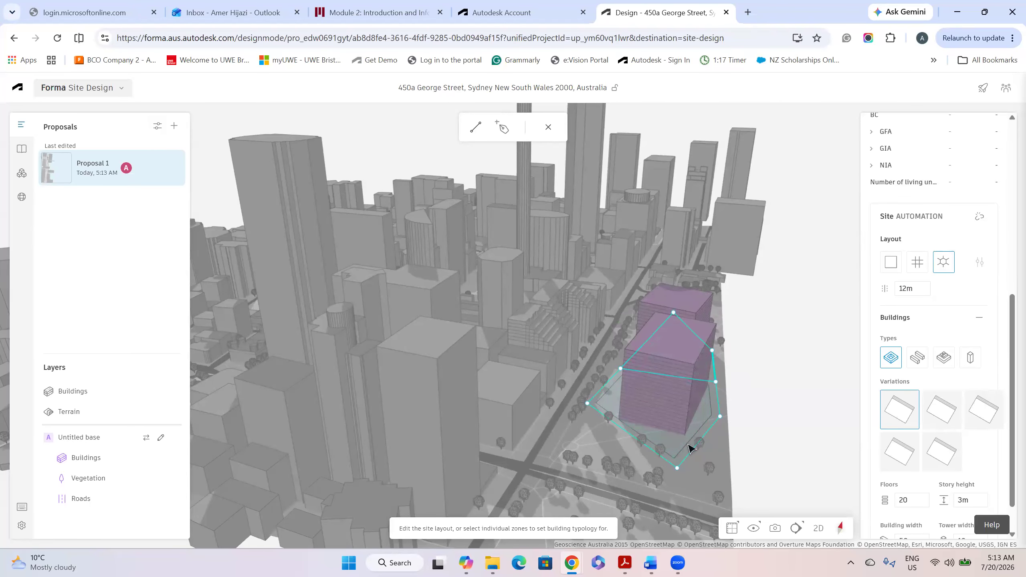
right_drag(688, 445, 879, 425)
click(916, 359)
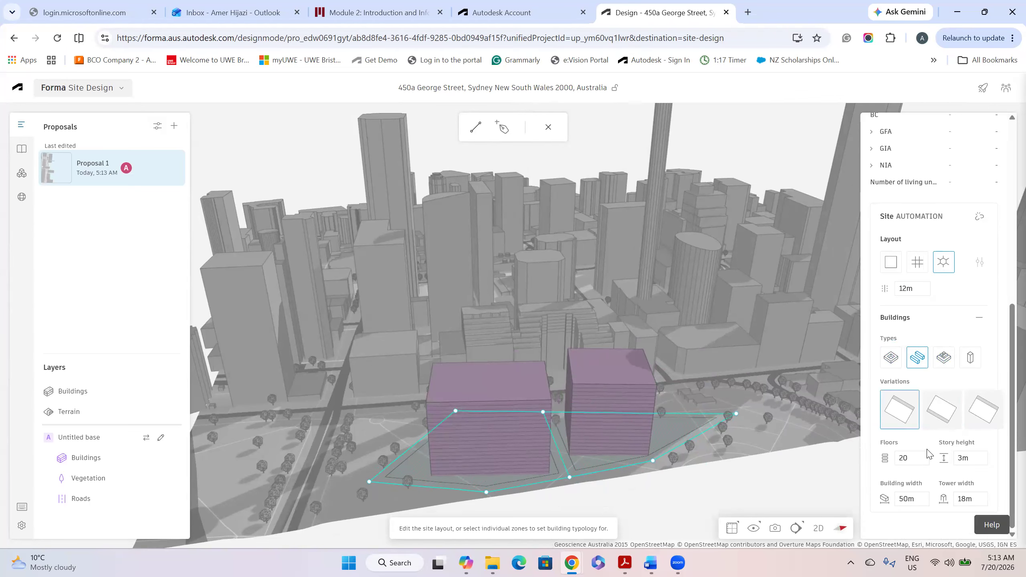
Finish editing the site layout and reselect the automated site with its two generated blocks
click(548, 128)
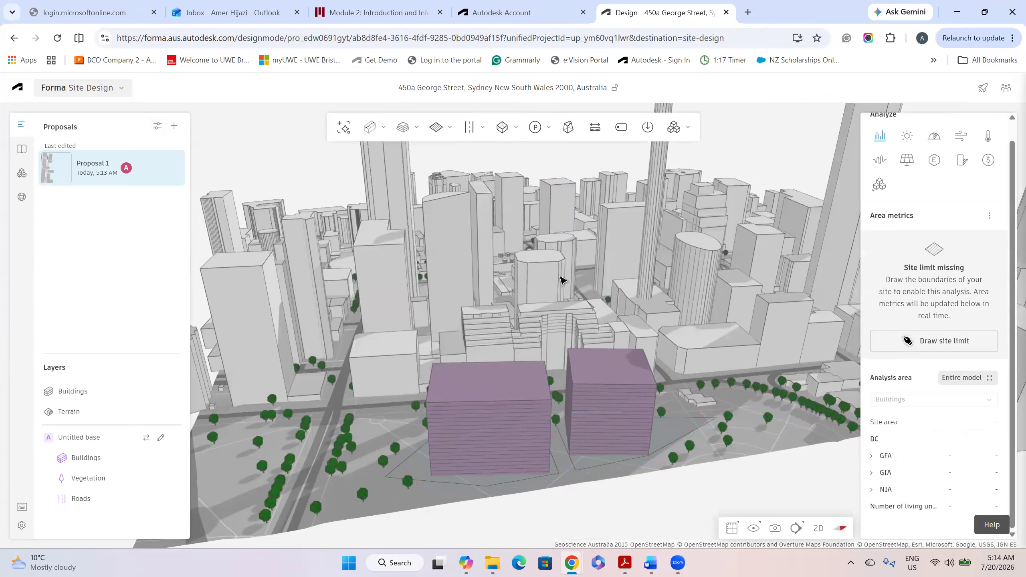
right_drag(612, 465, 703, 467)
drag(703, 466, 630, 347)
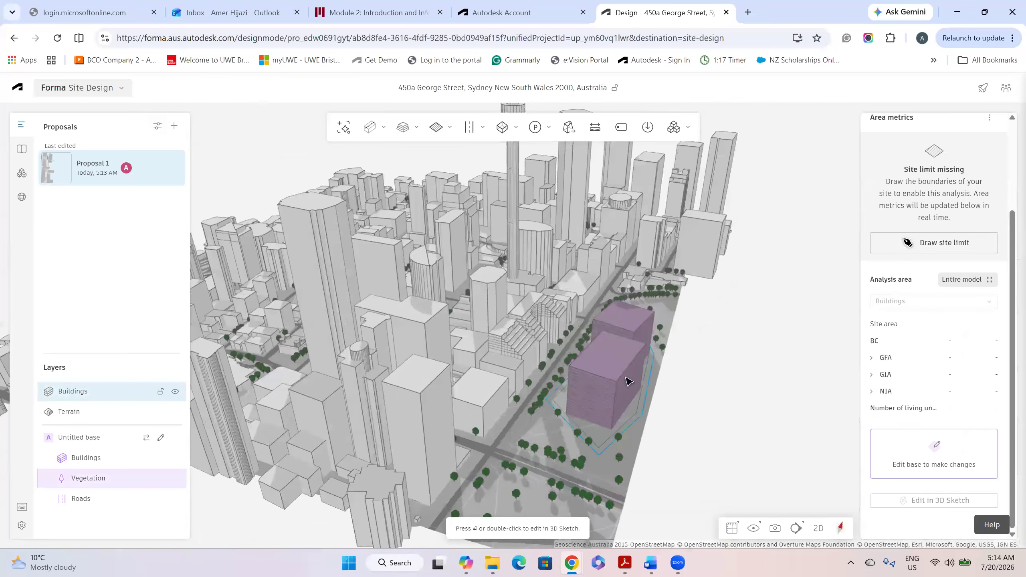
scroll(628, 378, up, 2)
click(616, 385)
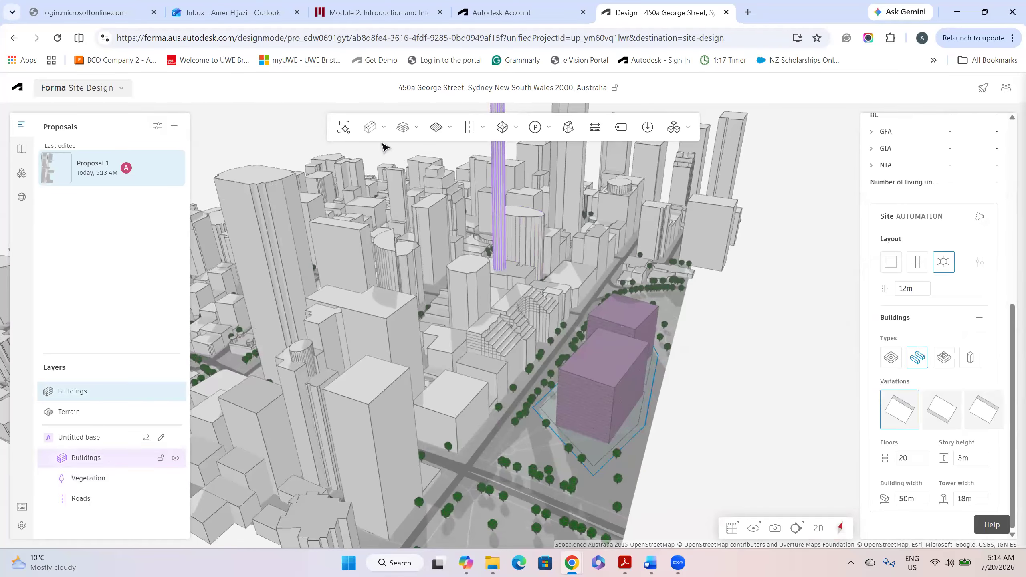
Draw a basic building with 51 floors at 3 m story height on the open ground beside the automated site
click(370, 129)
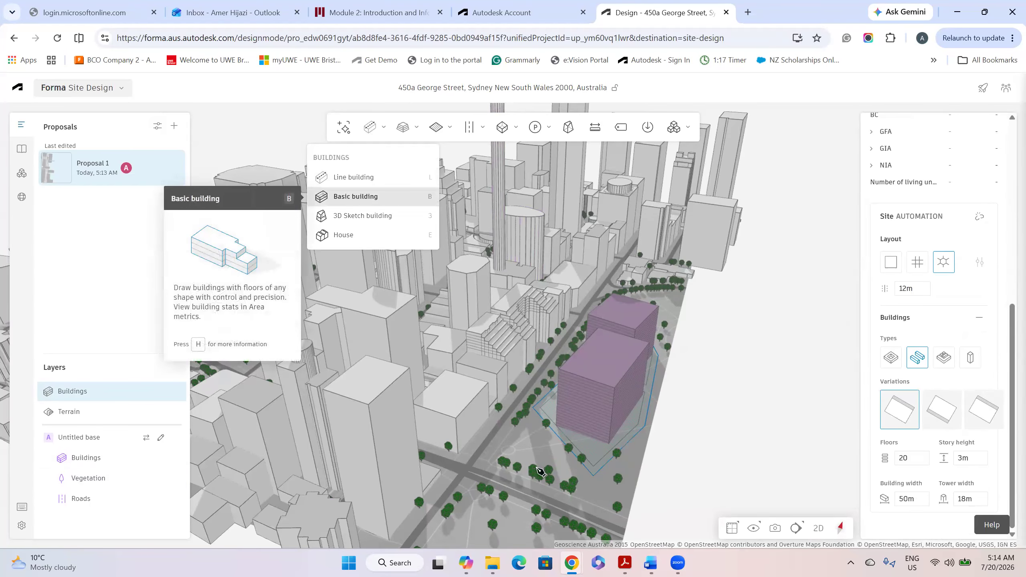
click(351, 198)
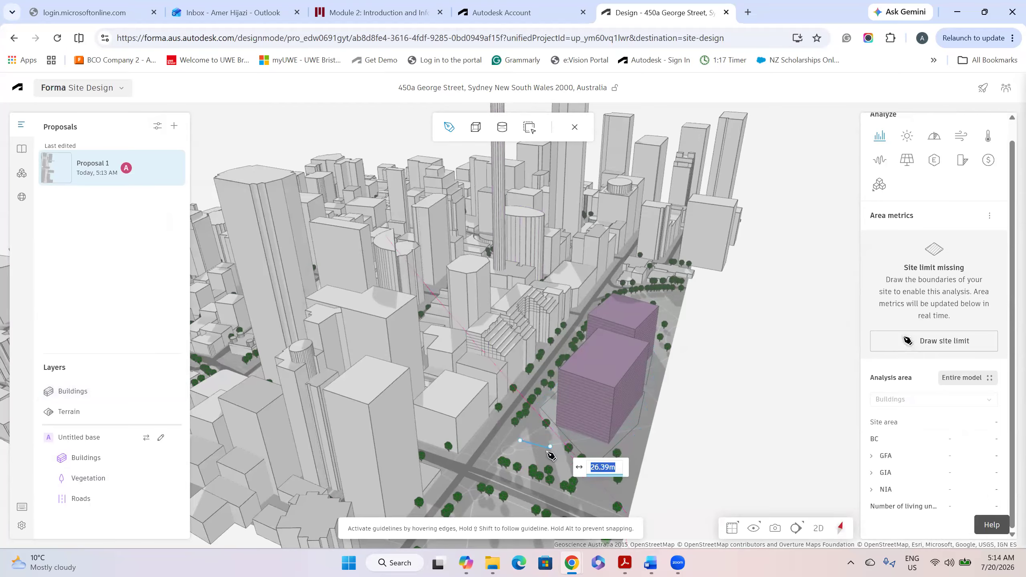
click(525, 453)
click(552, 460)
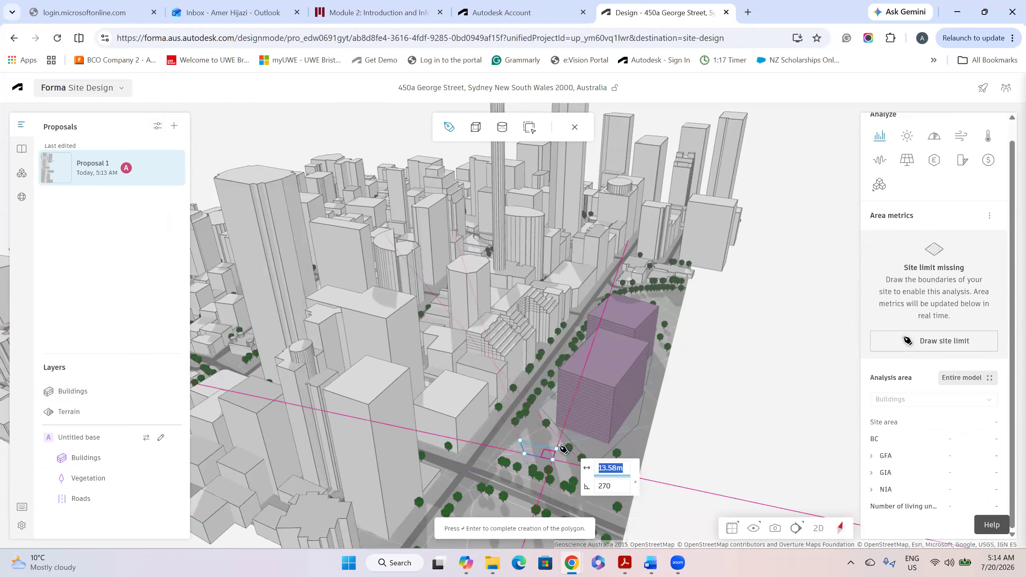
click(535, 435)
key(Return)
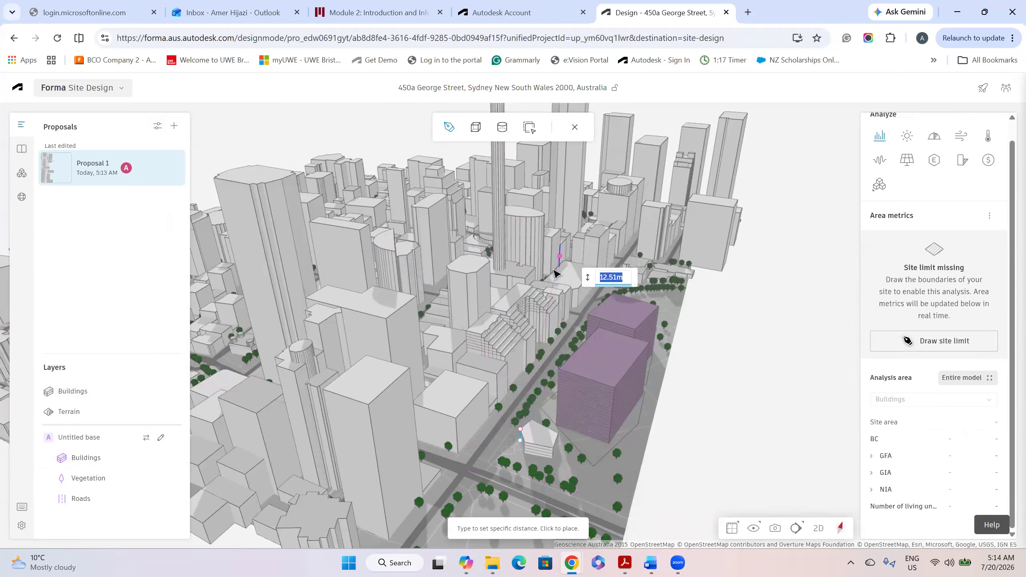
click(552, 285)
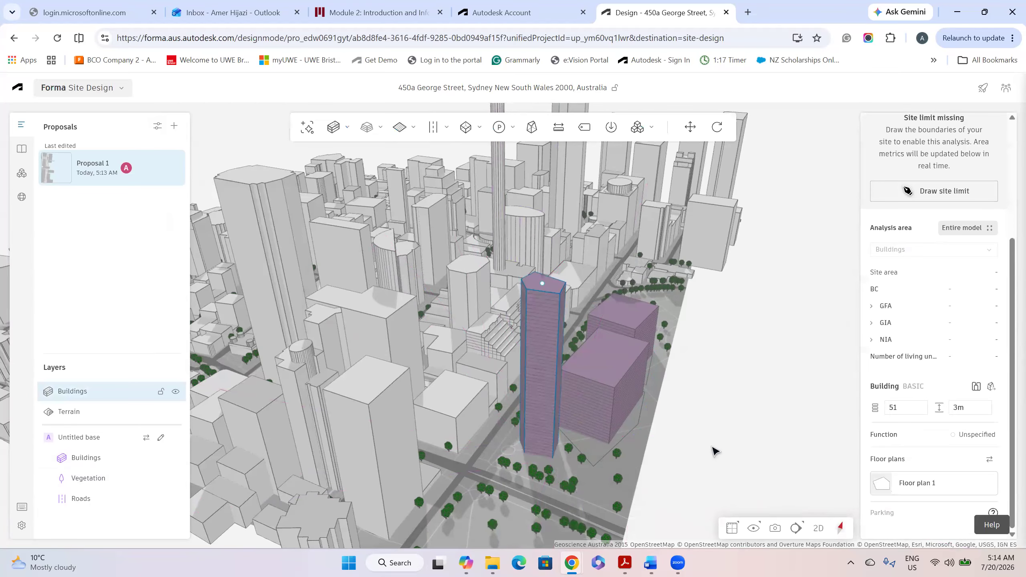
click(719, 459)
Run a Sun hours analysis on the entire model for May 21
right_drag(612, 448, 719, 389)
right_drag(645, 421, 1007, 194)
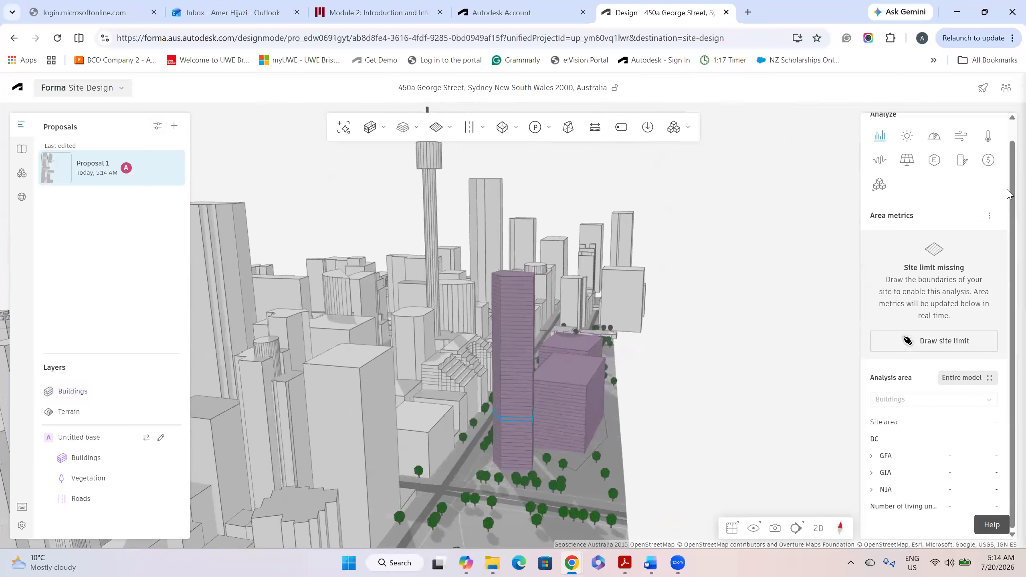
scroll(929, 161, up, 1)
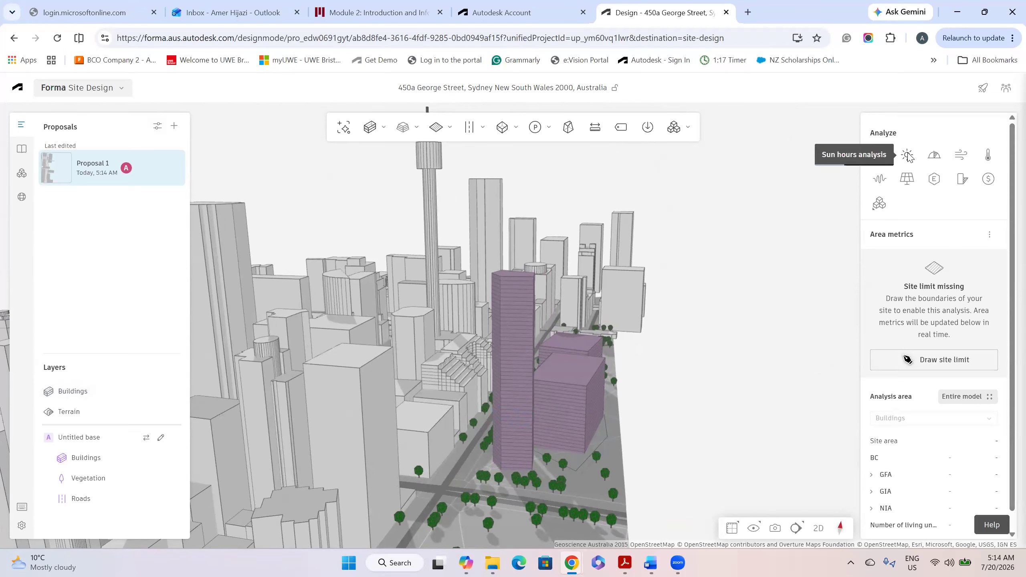
mouse_move(909, 156)
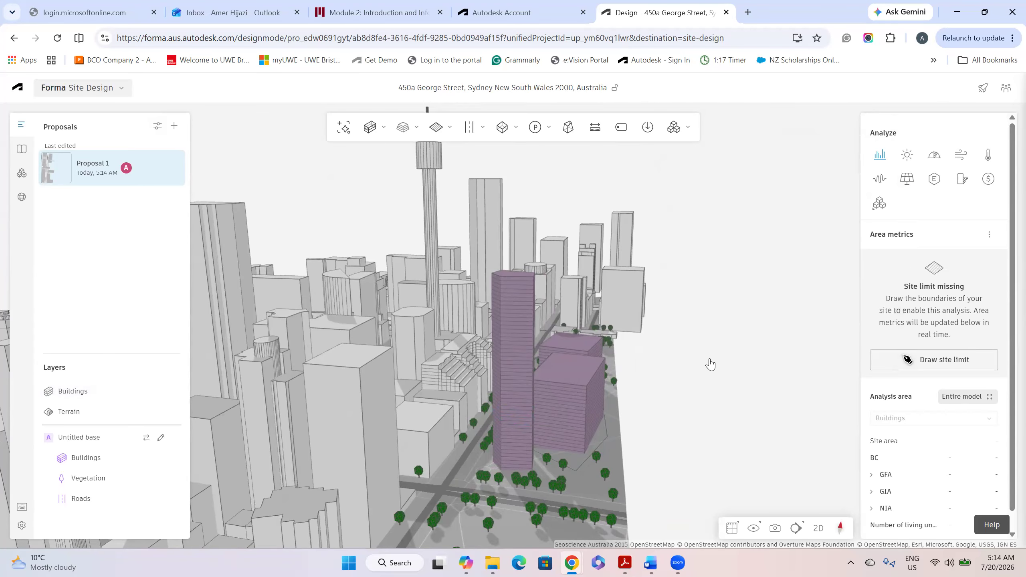
scroll(710, 365, down, 5)
click(907, 155)
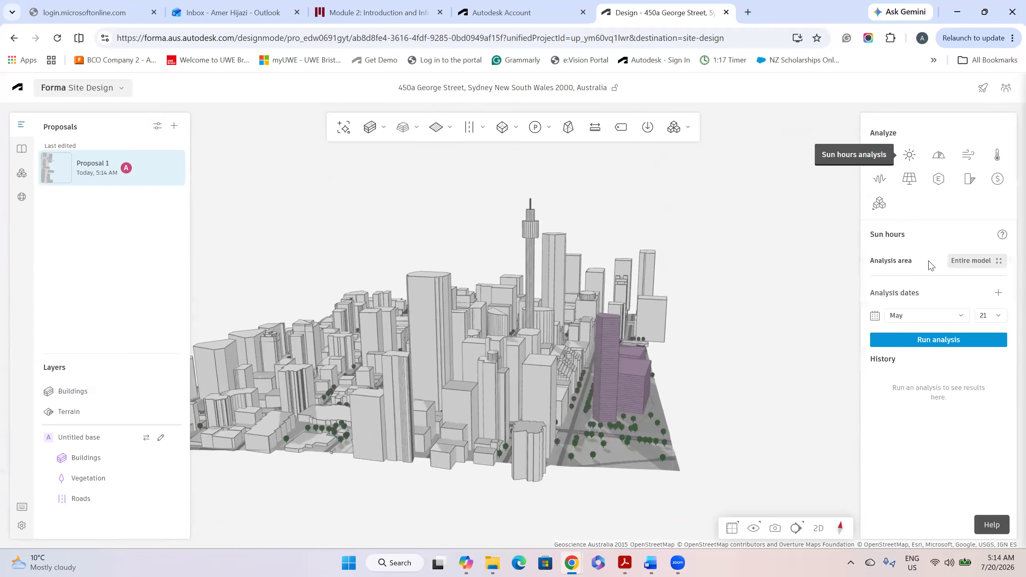
mouse_move(924, 340)
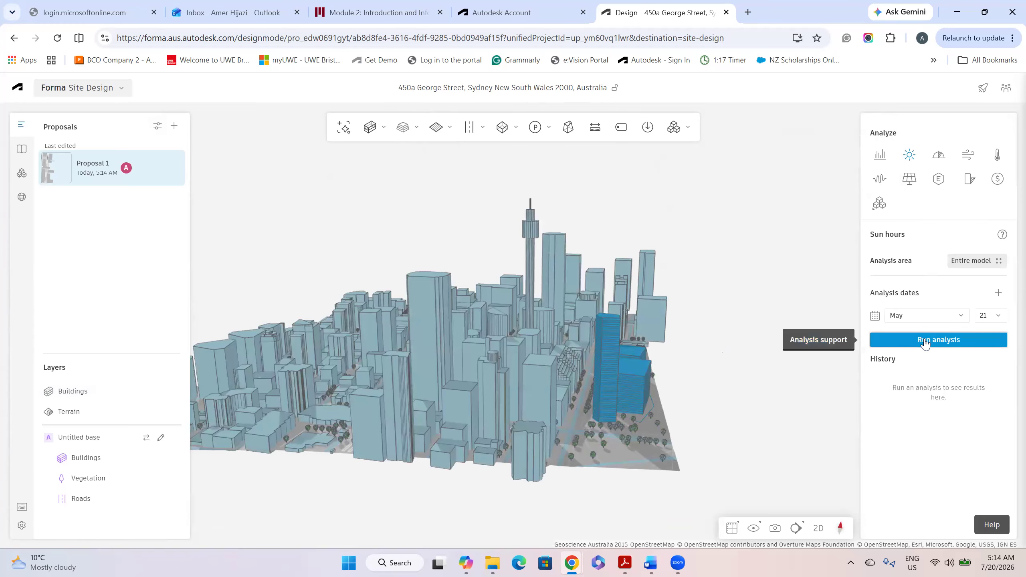
click(925, 341)
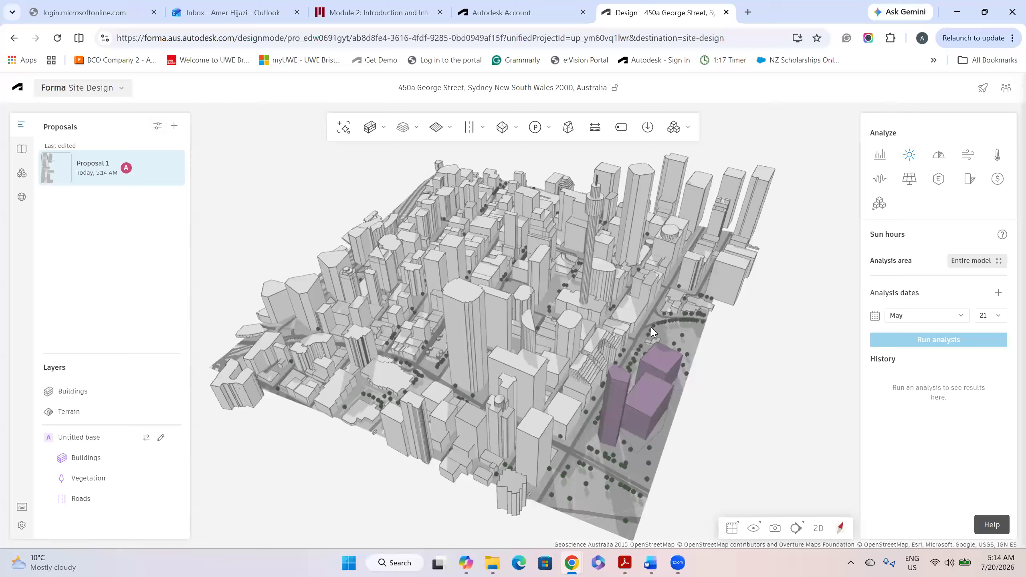
mouse_move(606, 424)
right_down()
mouse_move(643, 399)
mouse_move(601, 412)
right_up()
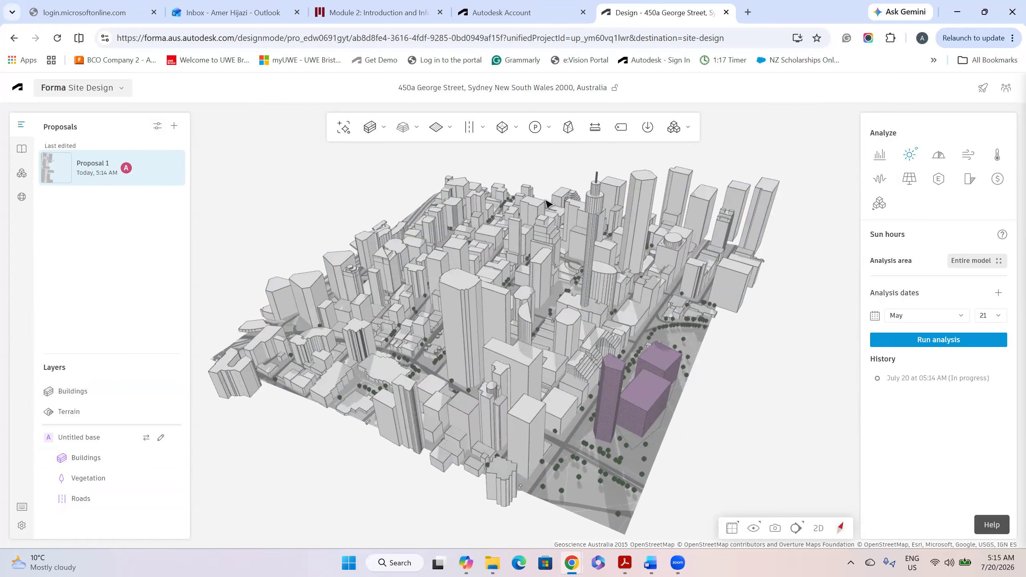
Switch the project to Forma Building Design to bring the buildings into higher detail
click(95, 88)
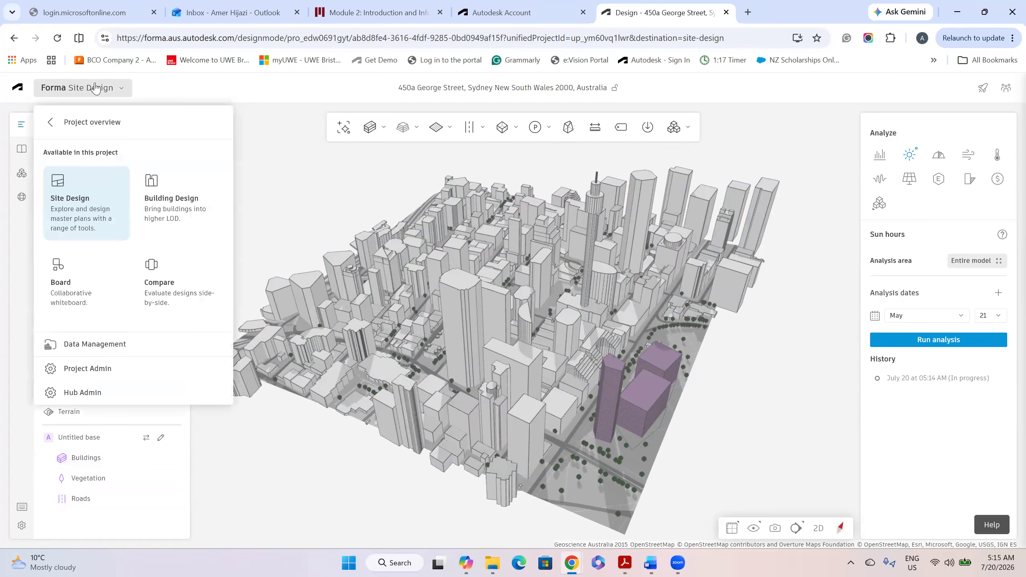
click(156, 218)
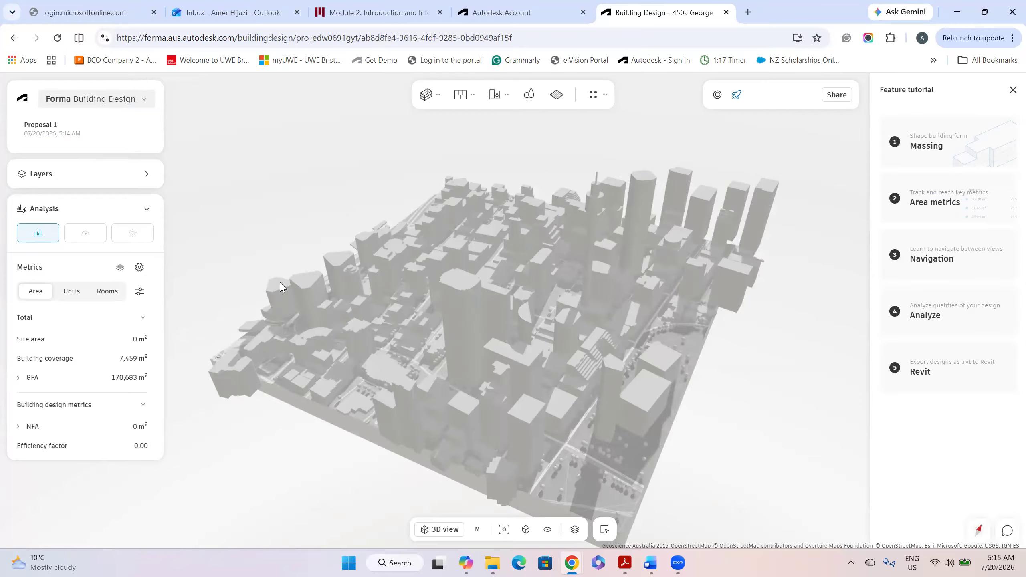
scroll(577, 331, up, 3)
right_drag(654, 321, 619, 344)
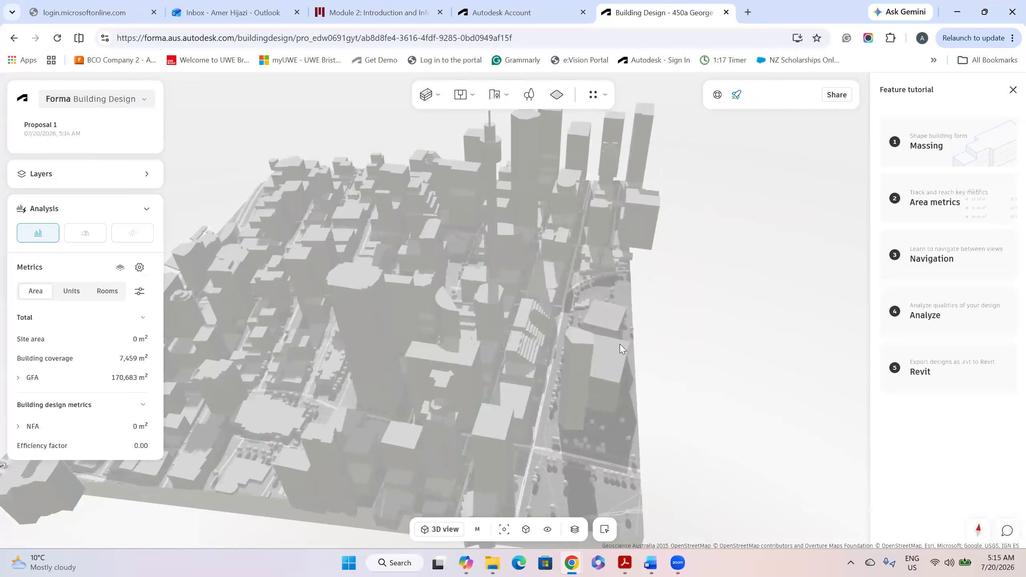
Try to draw a five-point residential building footprint with sides of about 25.6 m and 48.8 m on the open ground
click(426, 95)
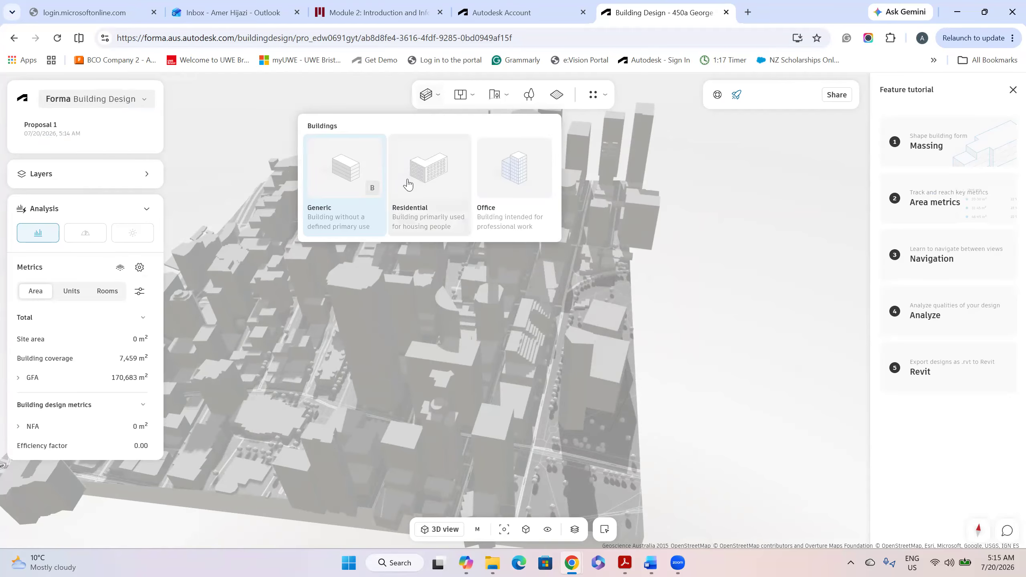
click(430, 185)
scroll(601, 460, up, 2)
scroll(602, 461, up, 4)
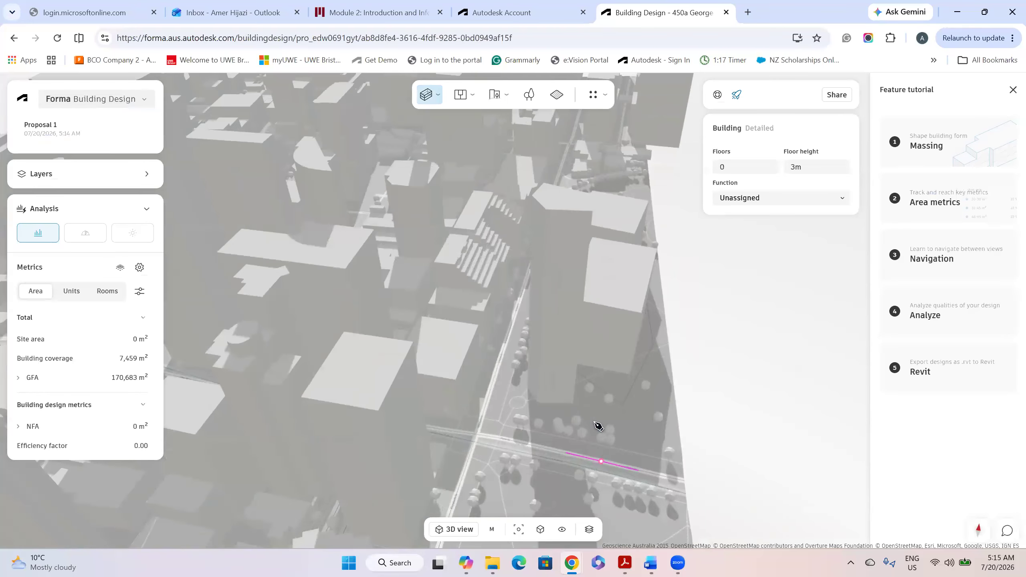
scroll(484, 414, up, 2)
scroll(475, 409, up, 2)
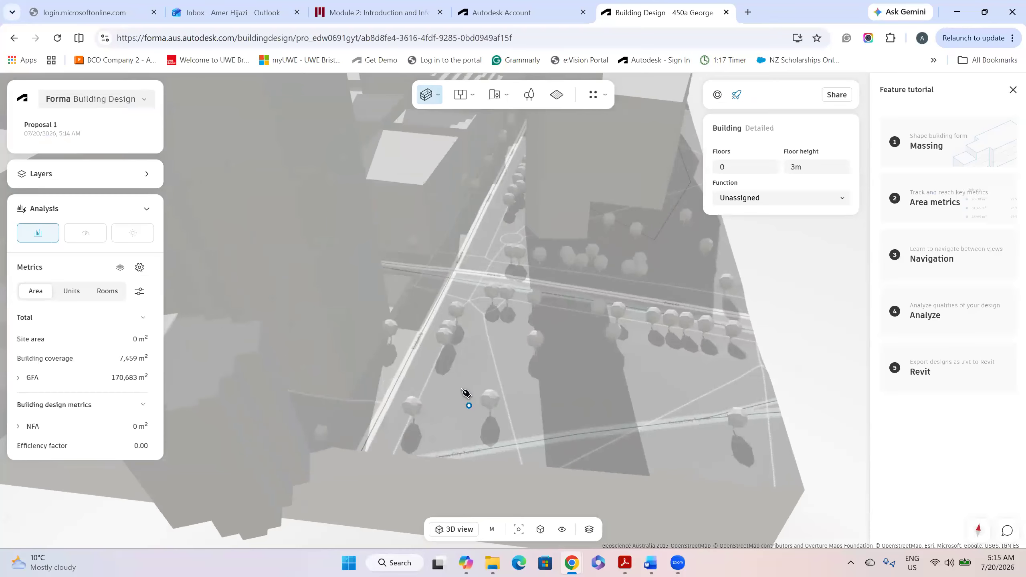
click(489, 351)
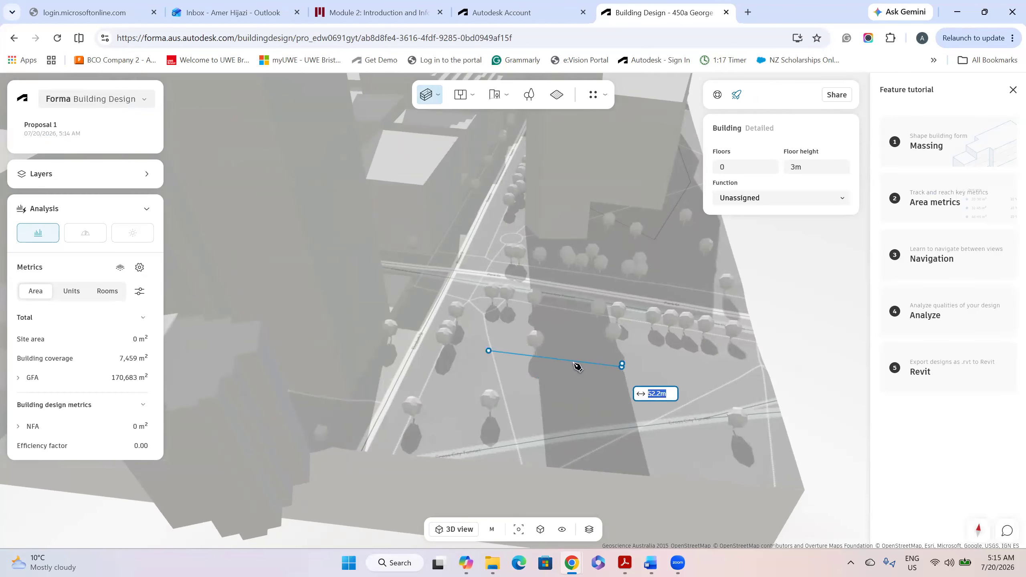
click(551, 364)
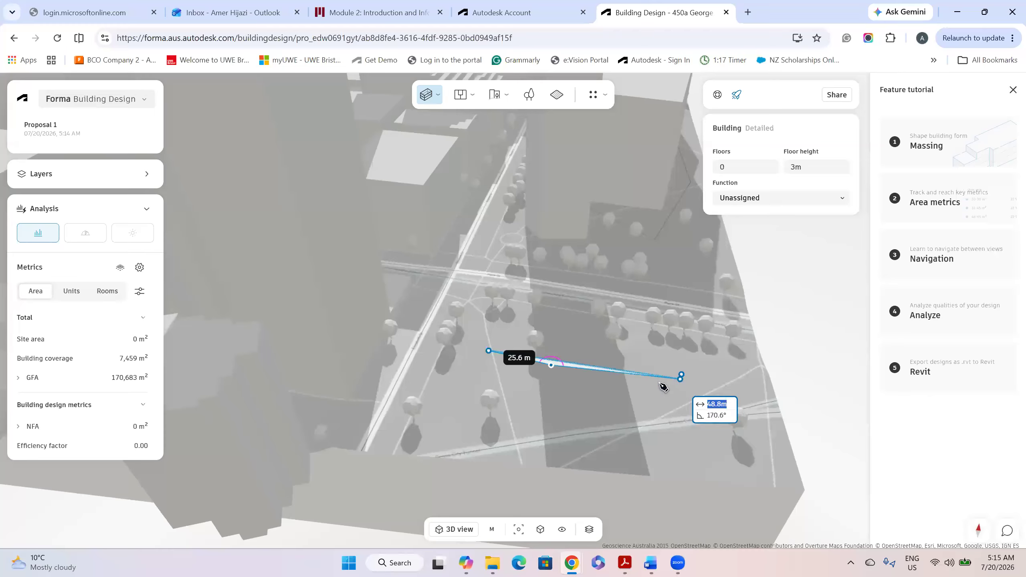
click(680, 379)
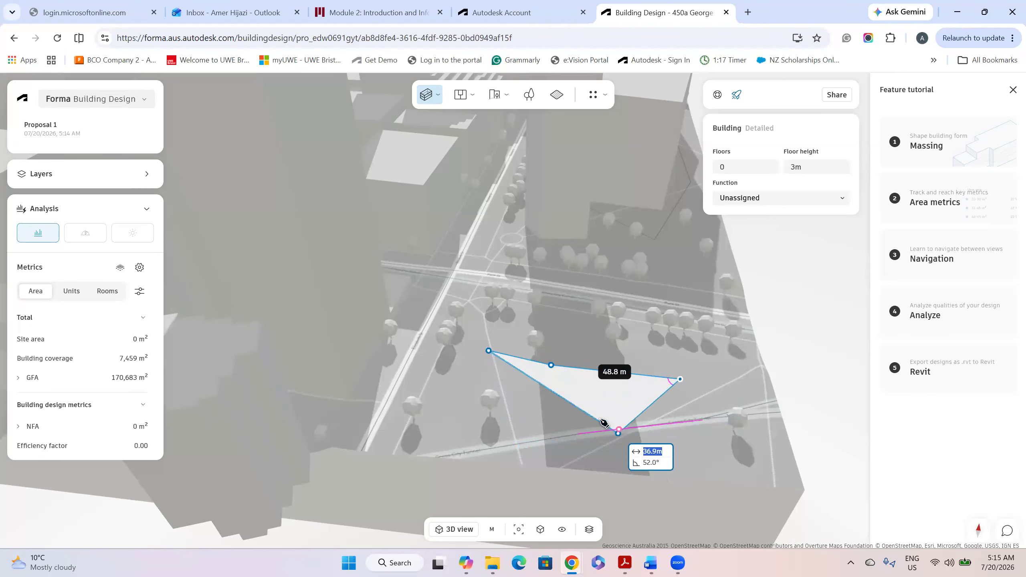
click(599, 422)
click(451, 426)
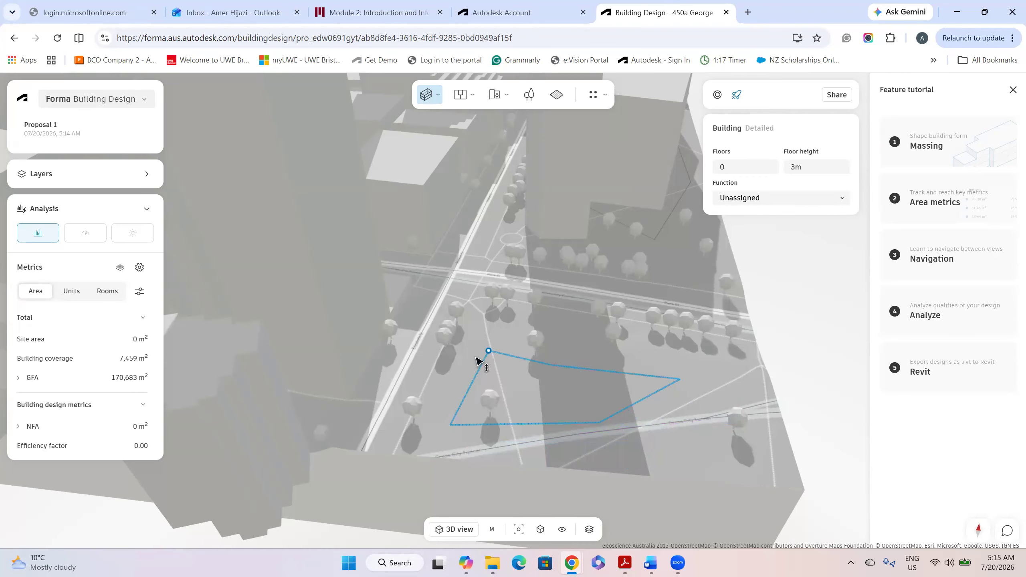
click(489, 351)
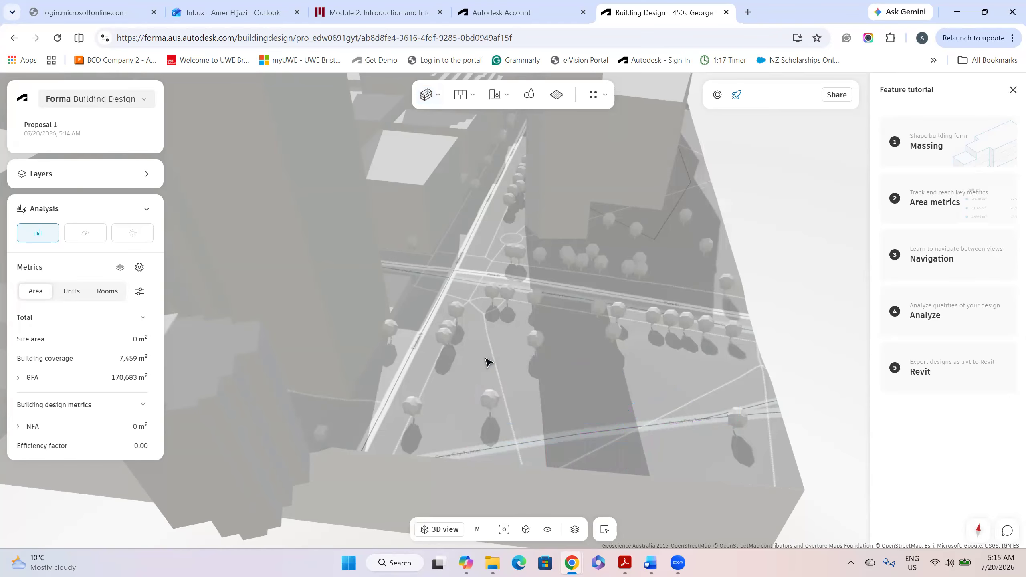
Draw a residential building on the open ground in front of the towers and raise it to 24 floors at 3 m floor height
right_drag(496, 352, 454, 358)
click(436, 96)
click(433, 167)
click(461, 355)
click(431, 404)
click(537, 402)
click(633, 387)
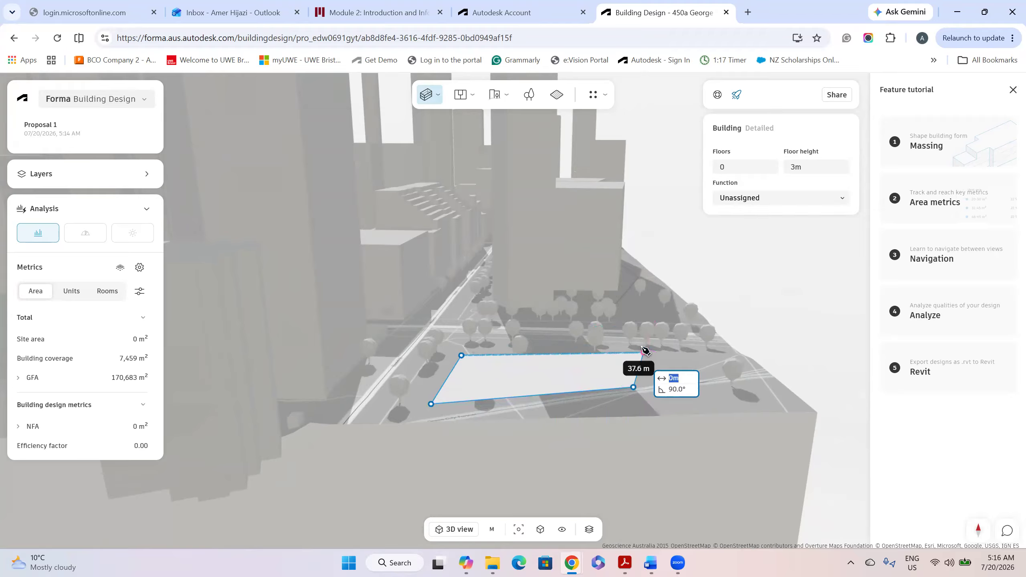
click(644, 352)
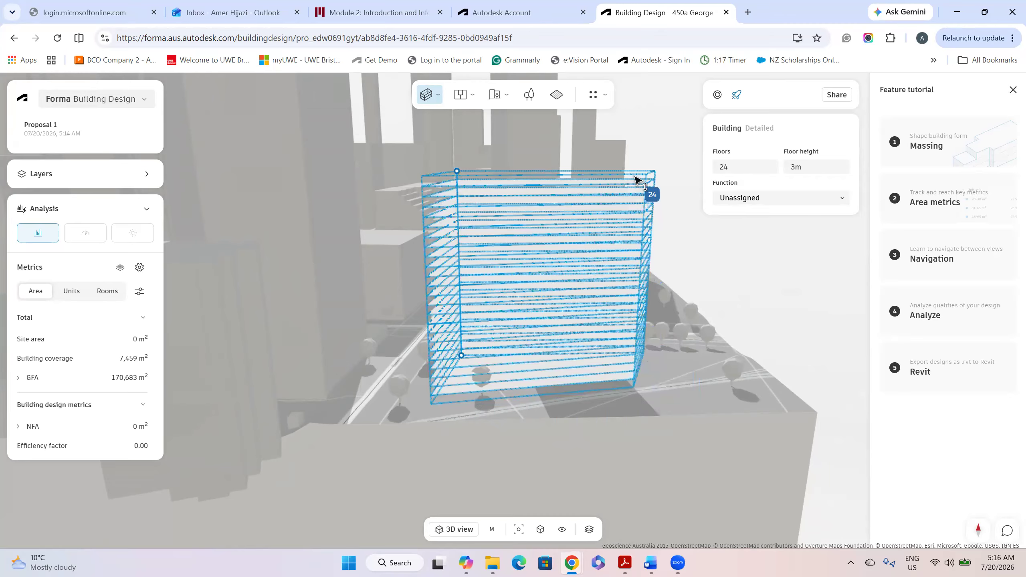
click(637, 177)
Compare the simple generator and window-to-wall façade automations on the 24-floor building, and apply the library composition façade
right_drag(481, 336, 601, 357)
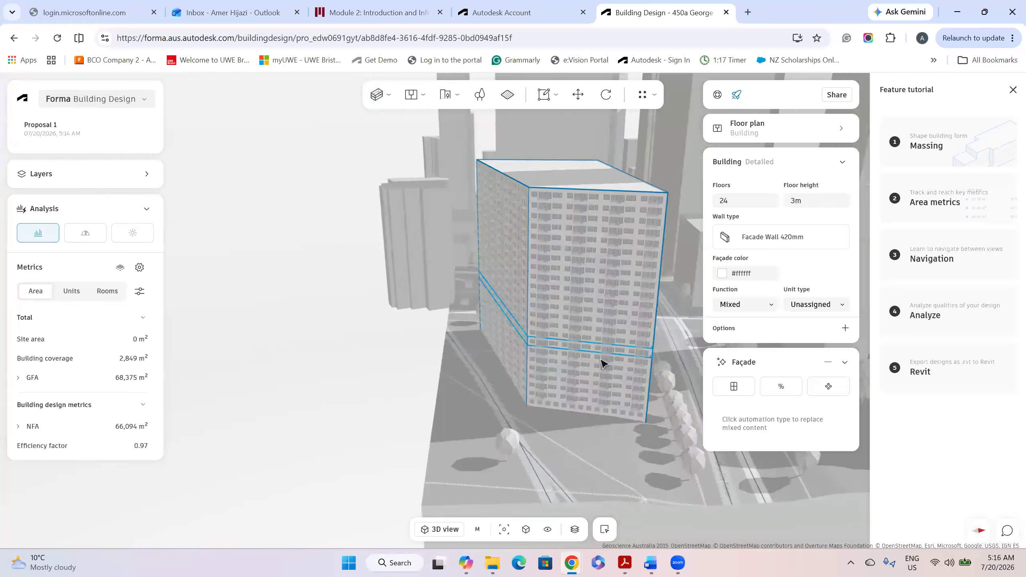
scroll(602, 356, up, 4)
scroll(396, 339, down, 6)
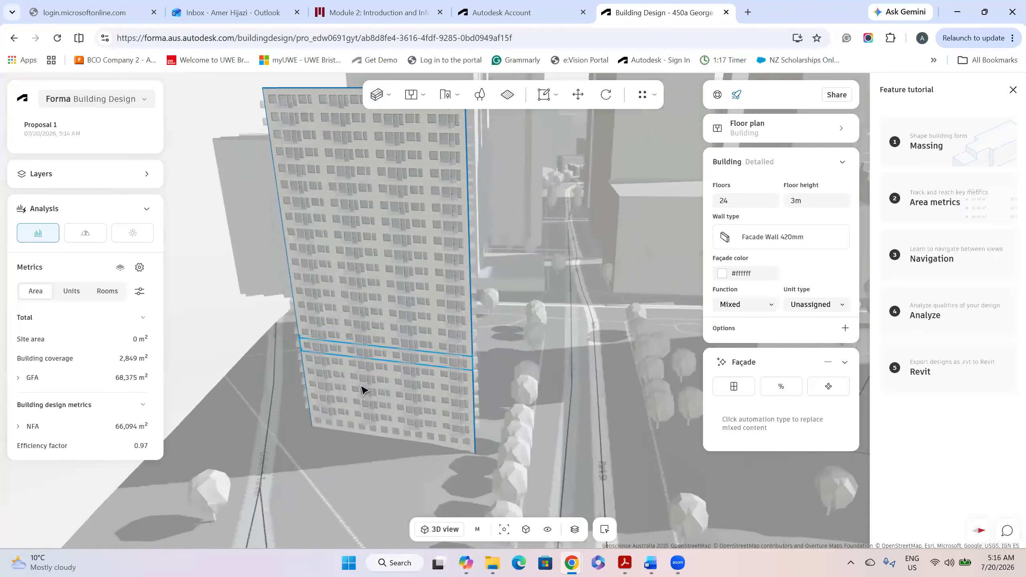
right_drag(521, 380, 611, 398)
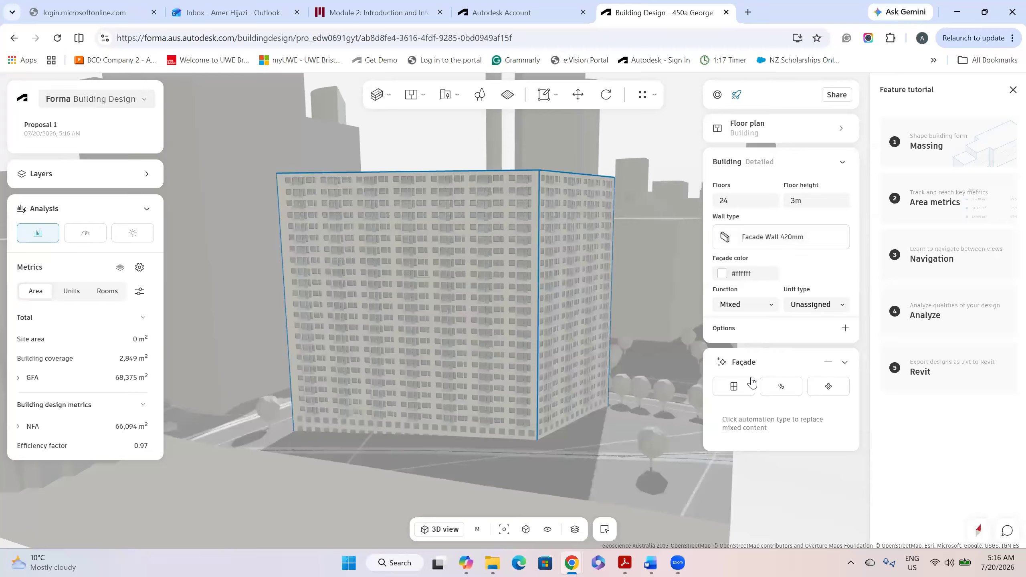
click(734, 387)
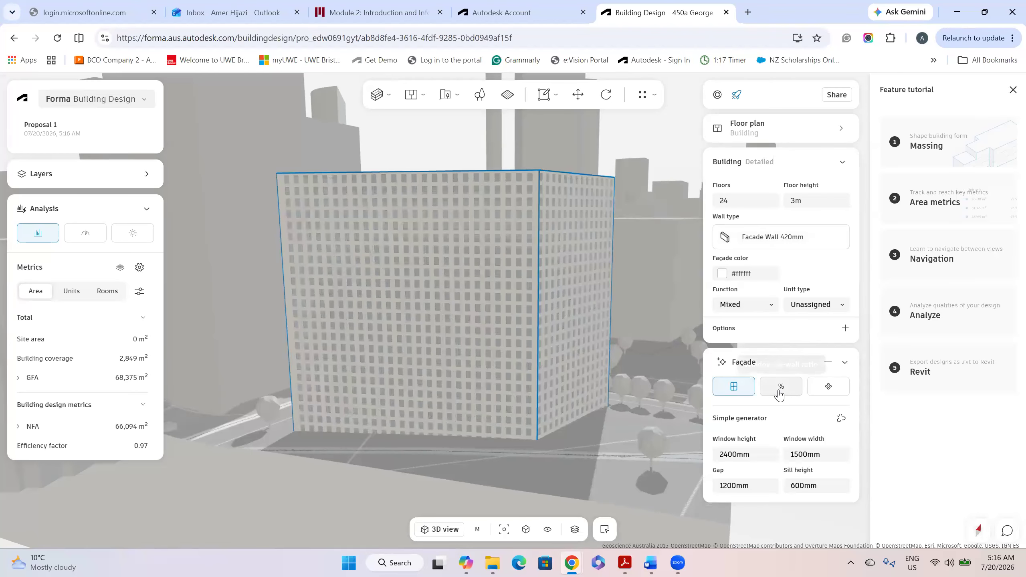
click(780, 394)
click(745, 394)
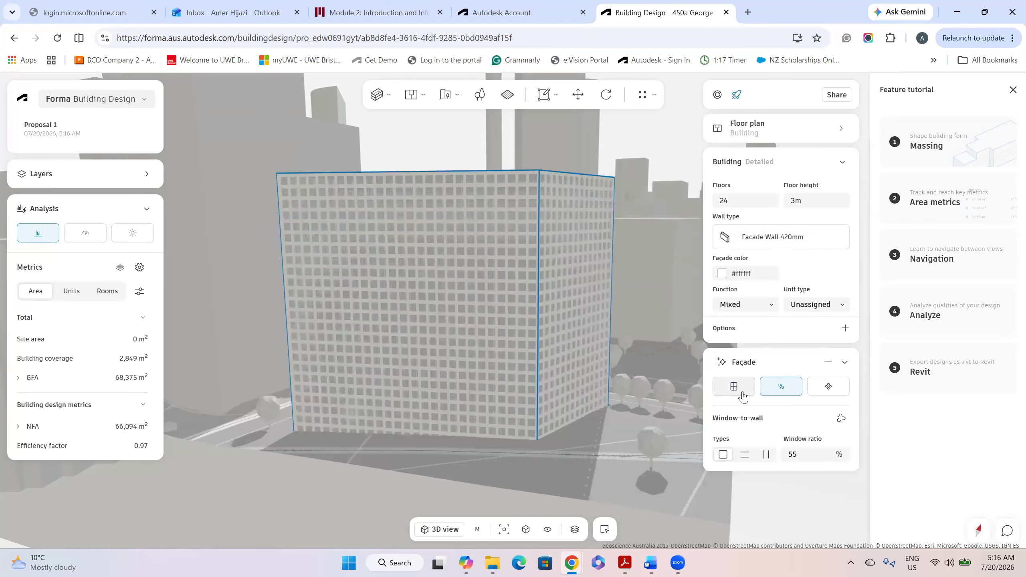
click(827, 387)
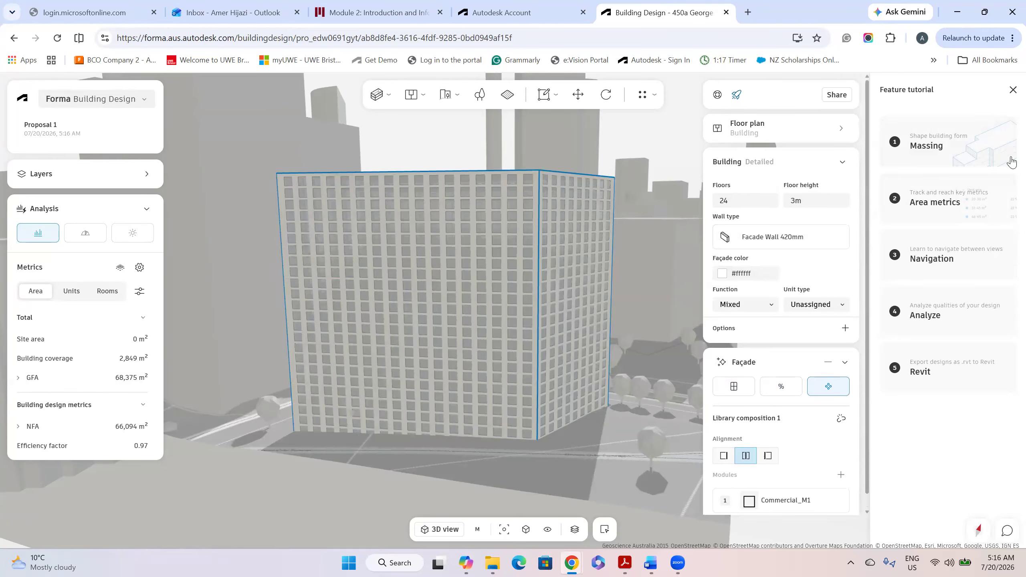
Open the Area metrics feature tutorial
click(931, 196)
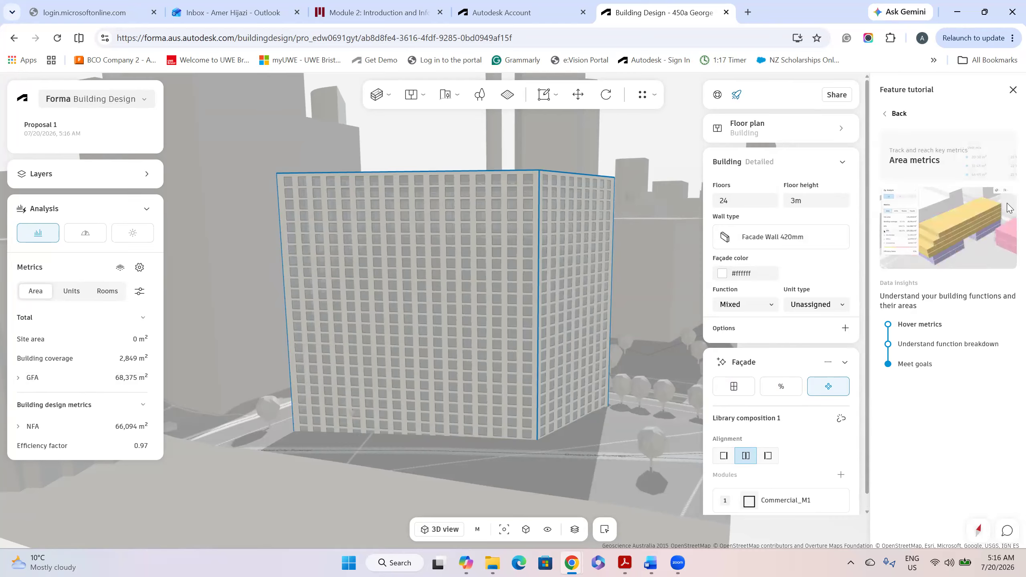
Examine the building's unit and room metrics, expanding the room mix breakdown and viewing its colouring on the model
click(69, 294)
mouse_move(27, 342)
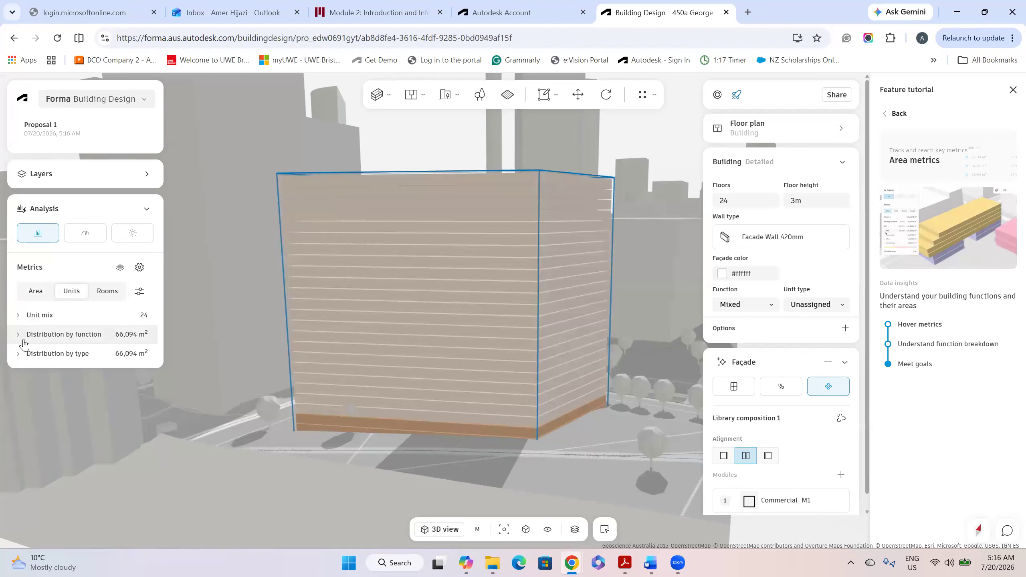
click(103, 296)
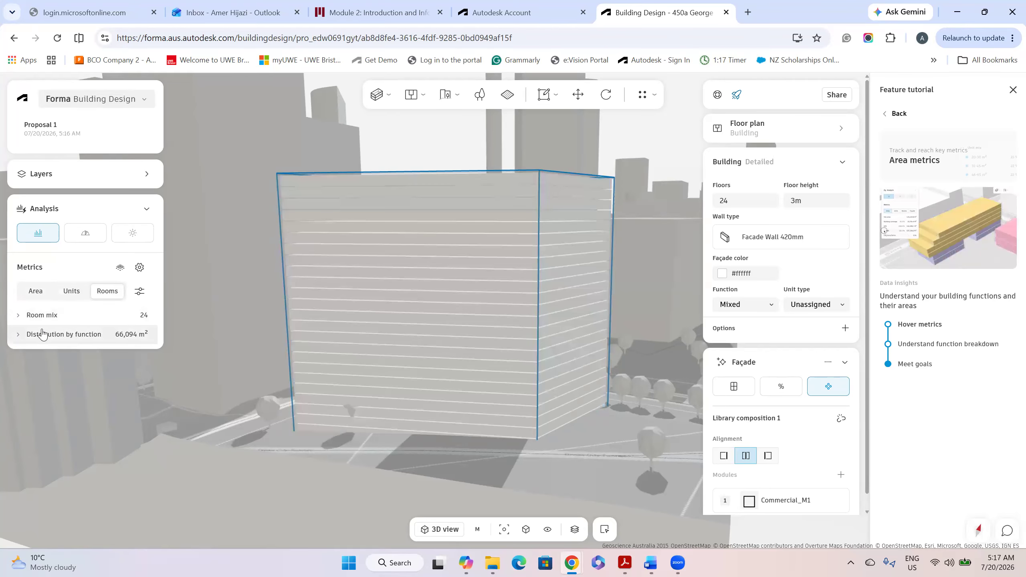
click(18, 316)
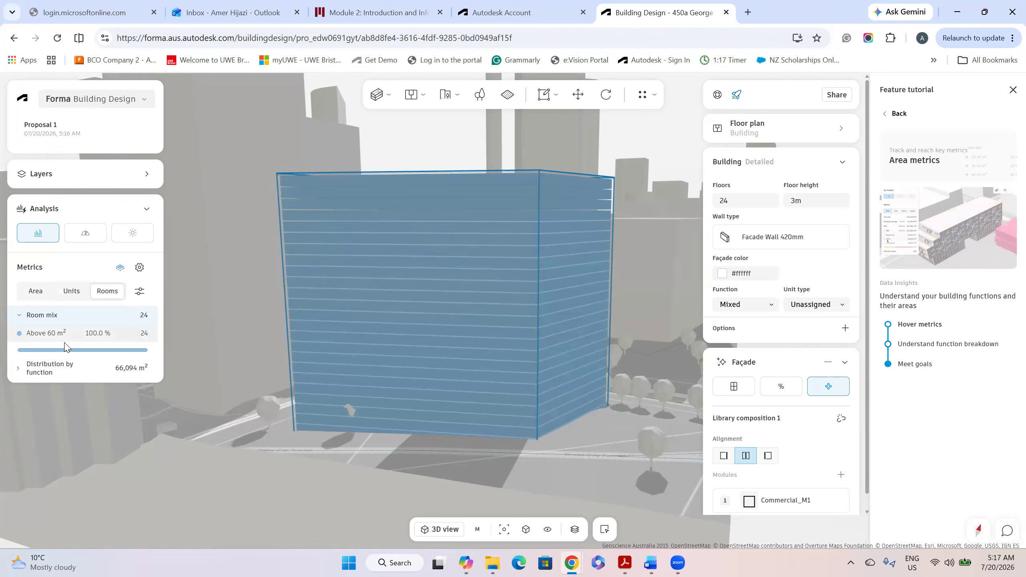
drag(602, 322, 460, 353)
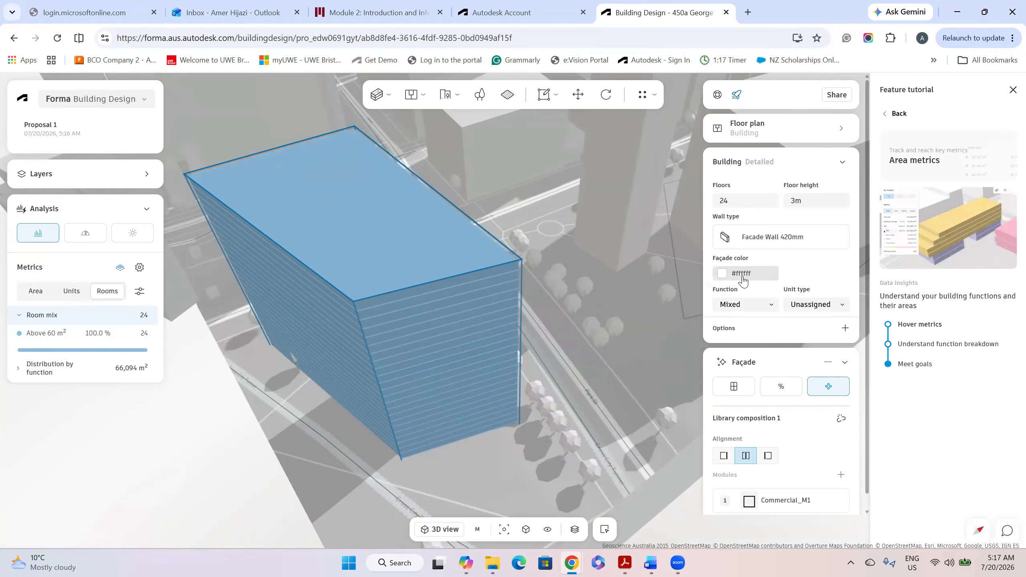
Start the Elevator tool and enter the shared floor plan of floors 3 to 24
mouse_move(413, 97)
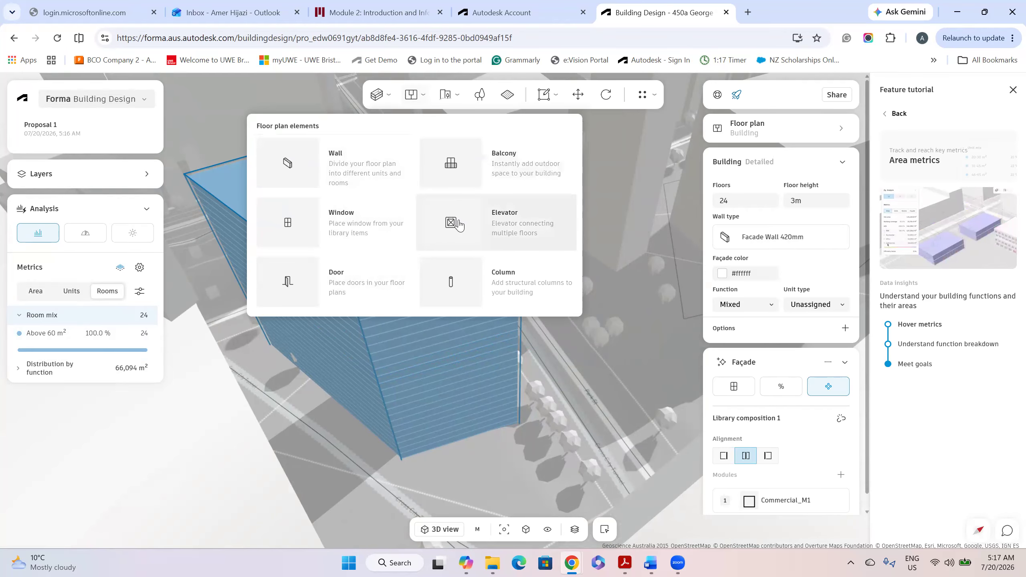
click(452, 236)
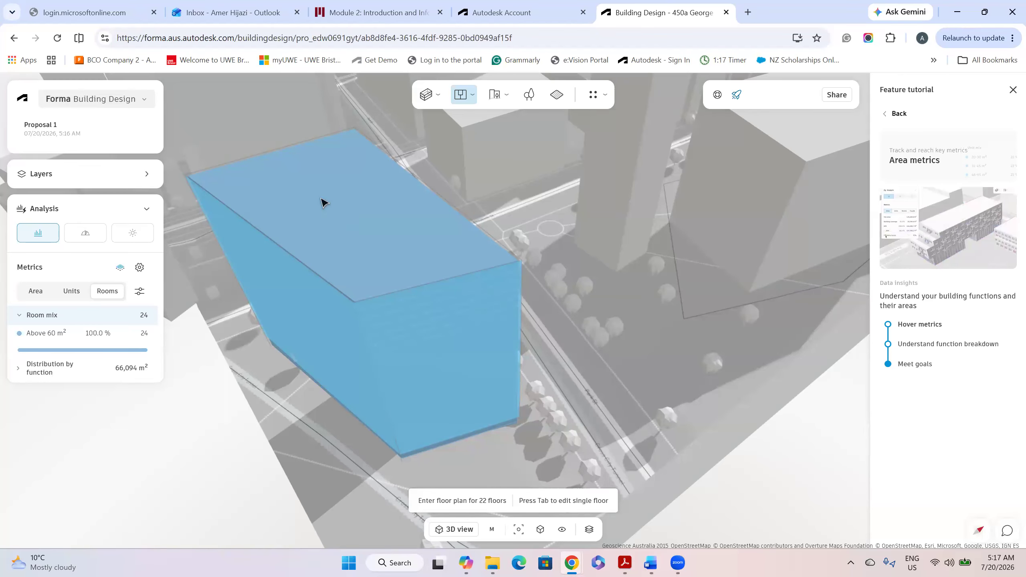
key(Tab)
key(Tab)
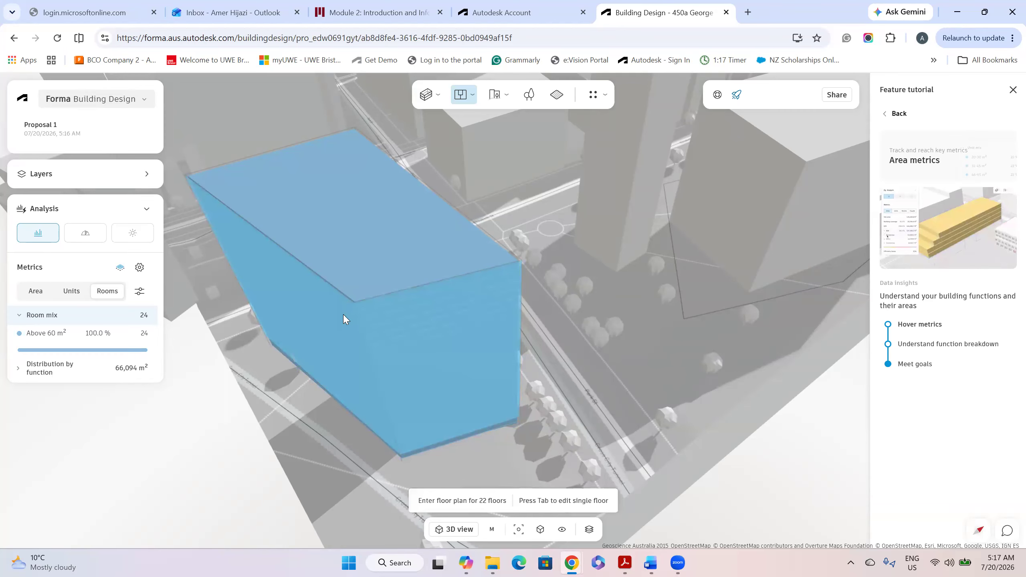
click(295, 261)
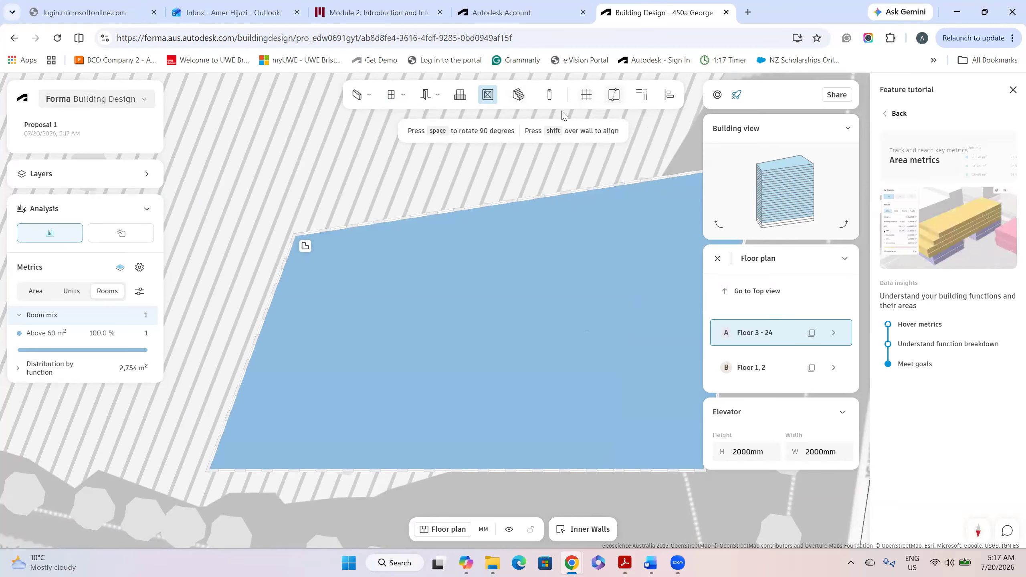
click(487, 95)
drag(420, 308, 528, 362)
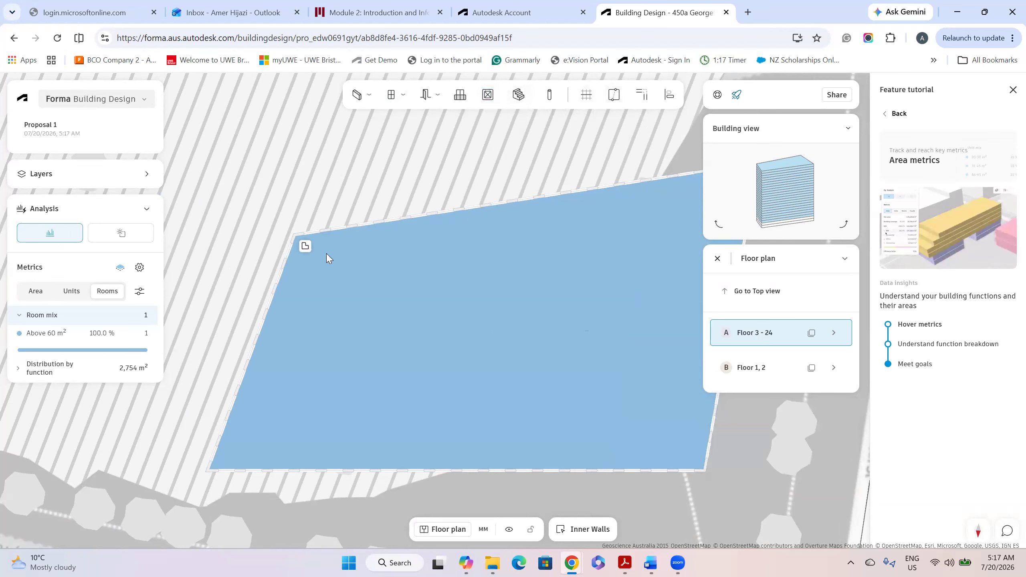
click(306, 247)
middle_drag(539, 355, 412, 310)
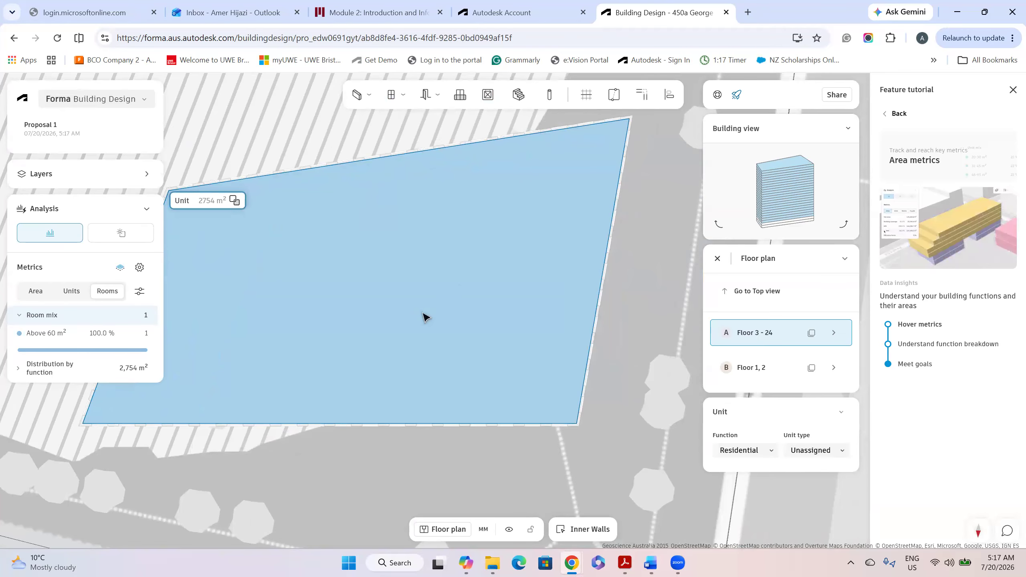
click(613, 99)
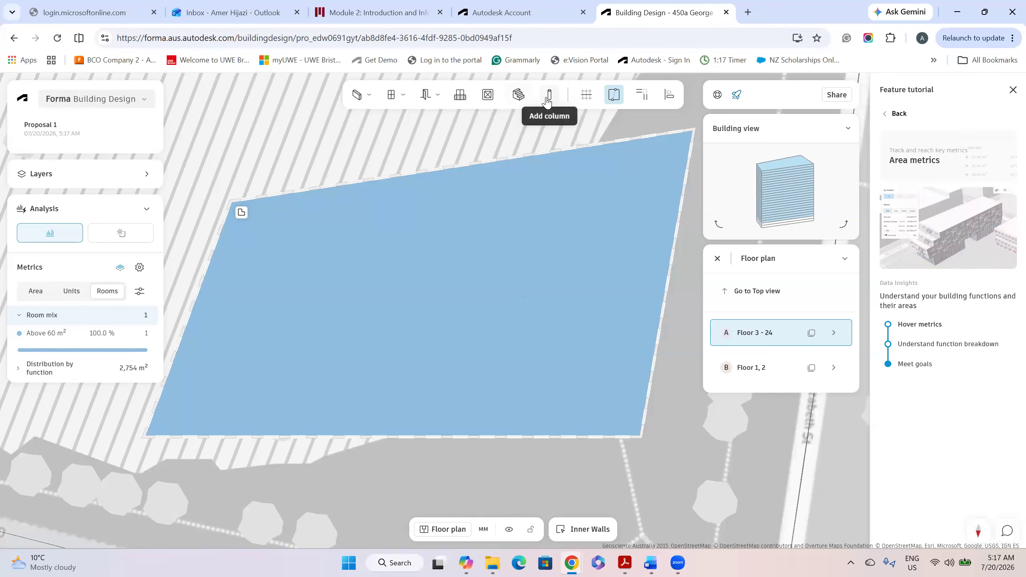
Draw a 1000 mm deep balcony about 74 m long along the plan's lower edge, and close the feature tutorial
click(460, 103)
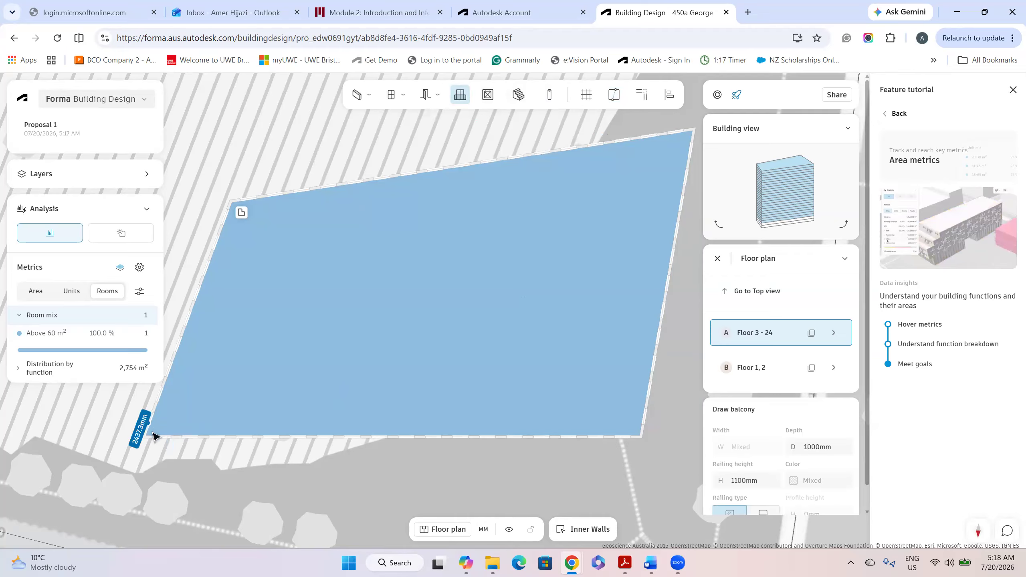
click(641, 440)
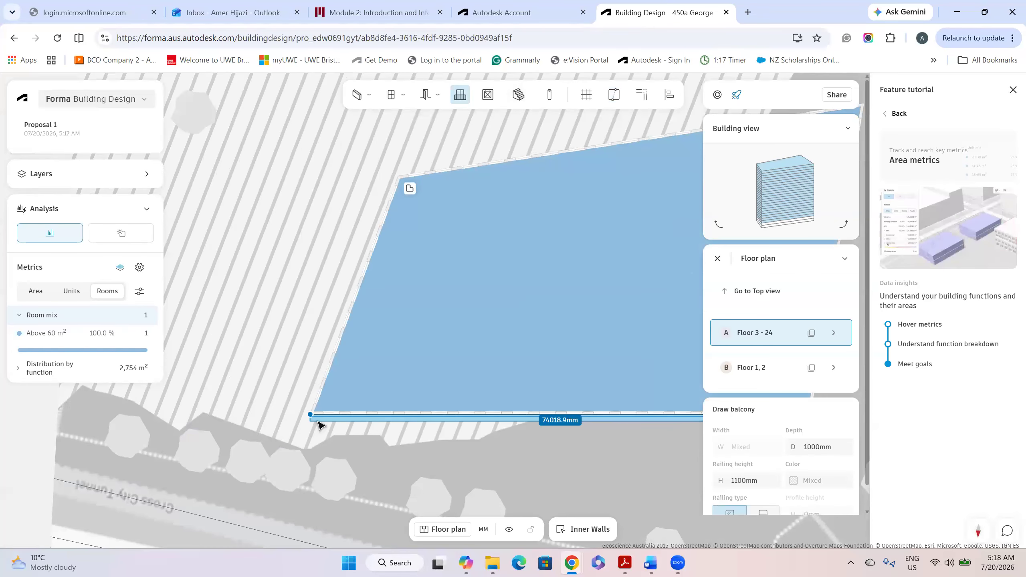
click(315, 420)
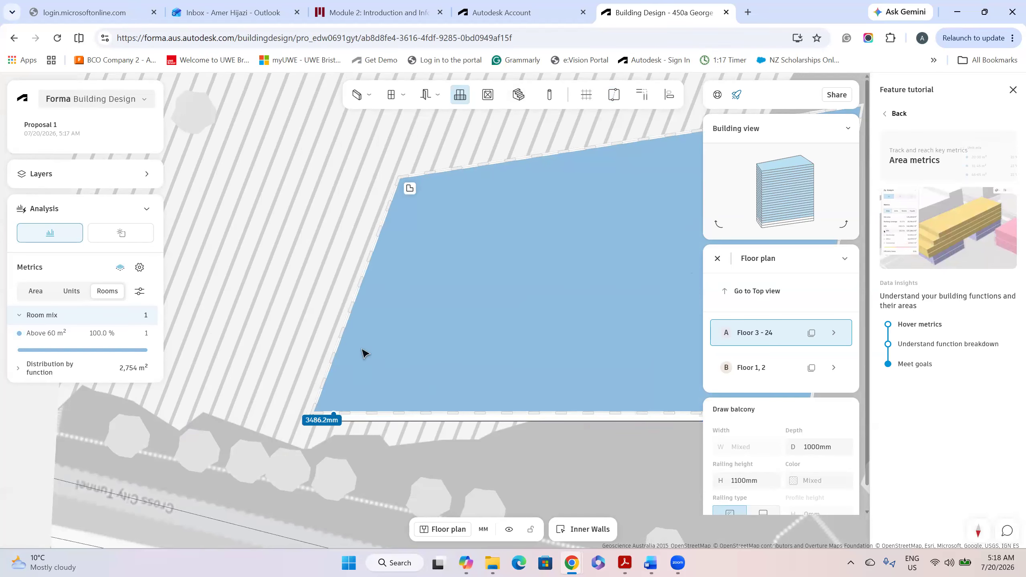
click(1013, 91)
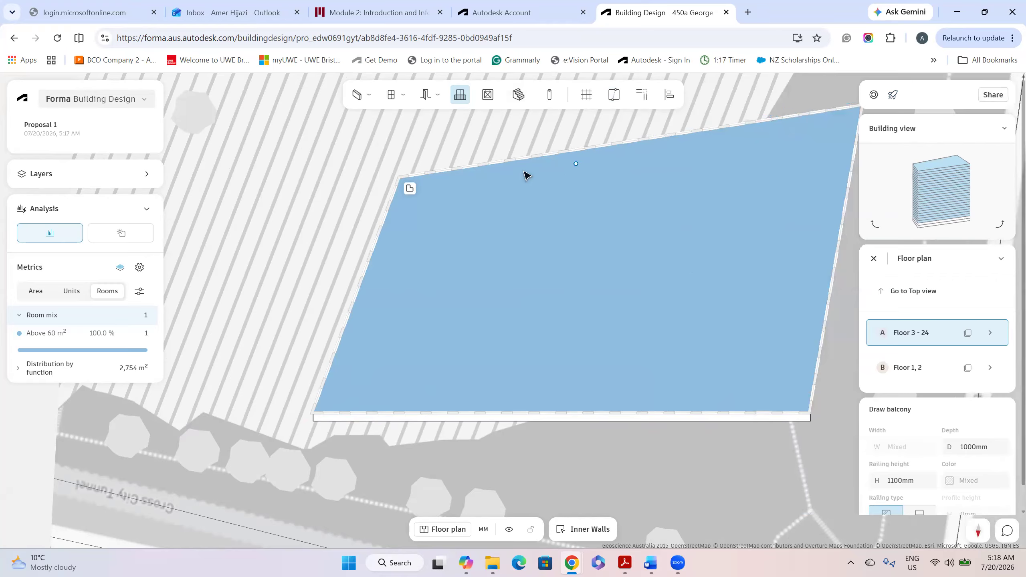
key(Escape)
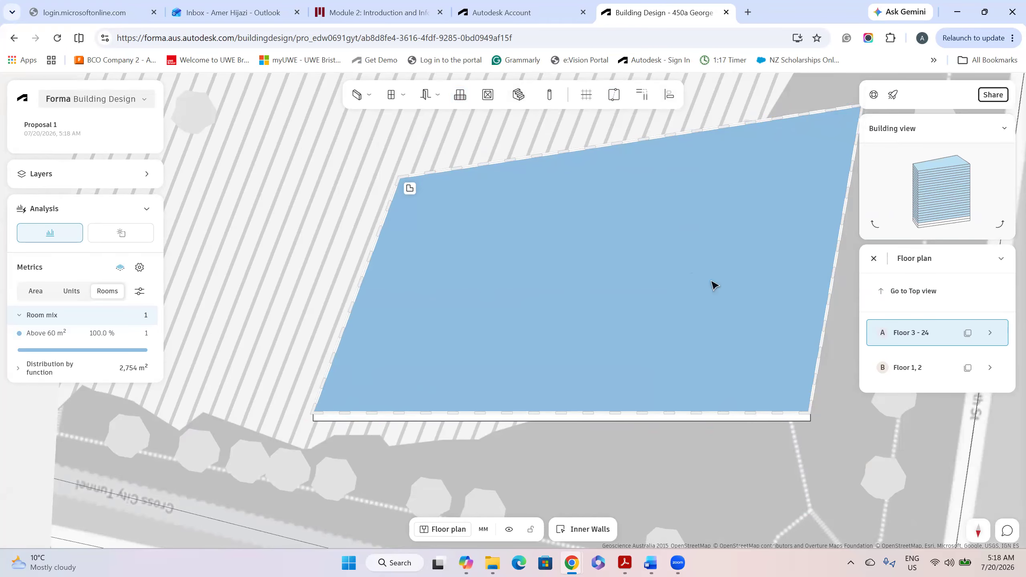
Compare the floor plans of floors 1, 2 and floors 3 - 24, and return to the 3D view of the building
drag(769, 471, 731, 480)
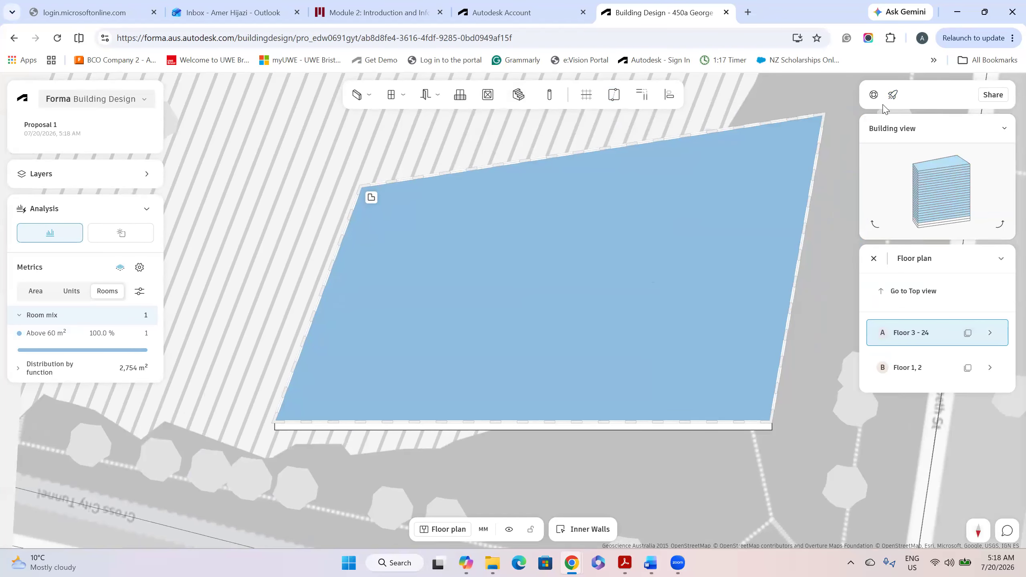
click(916, 367)
click(910, 338)
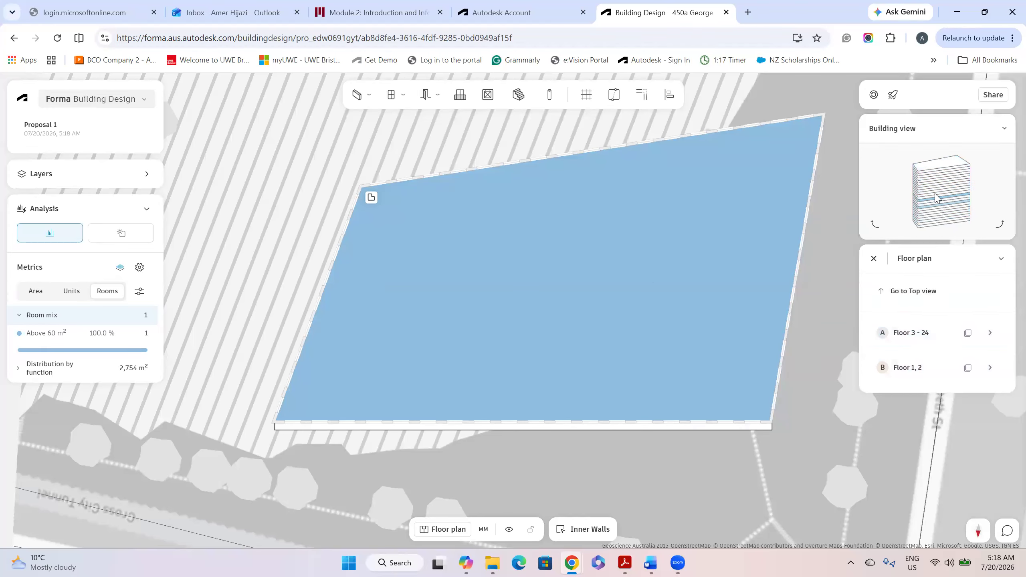
click(911, 375)
click(917, 335)
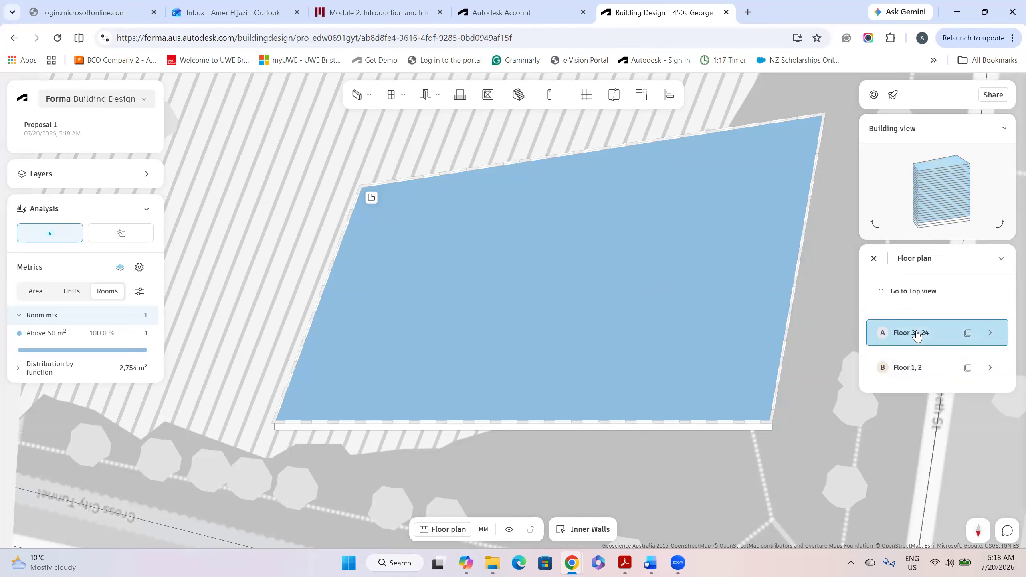
click(76, 115)
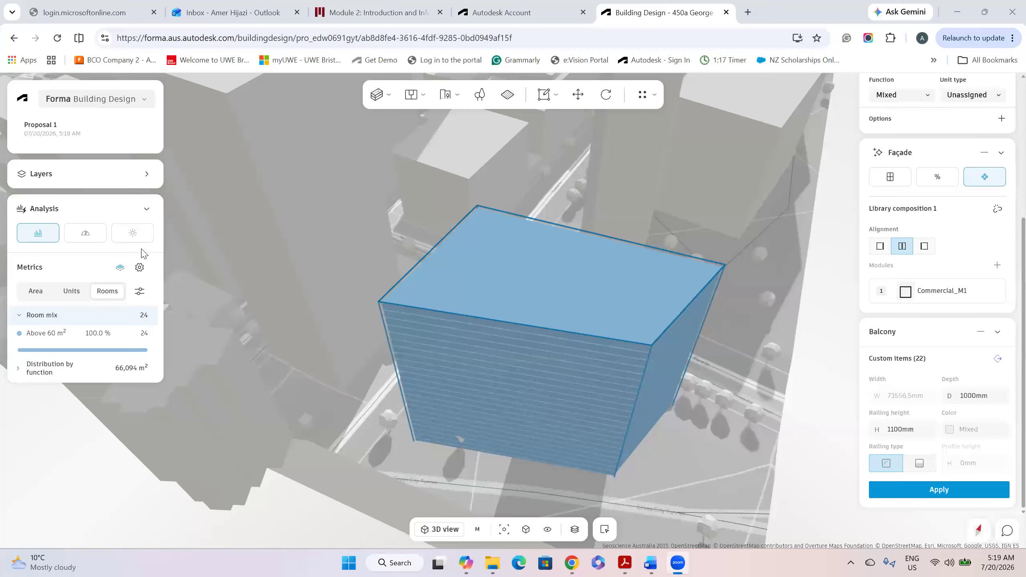
Run the daylight potential analysis on the façades and examine the building's sides, including the one with balconies
click(81, 240)
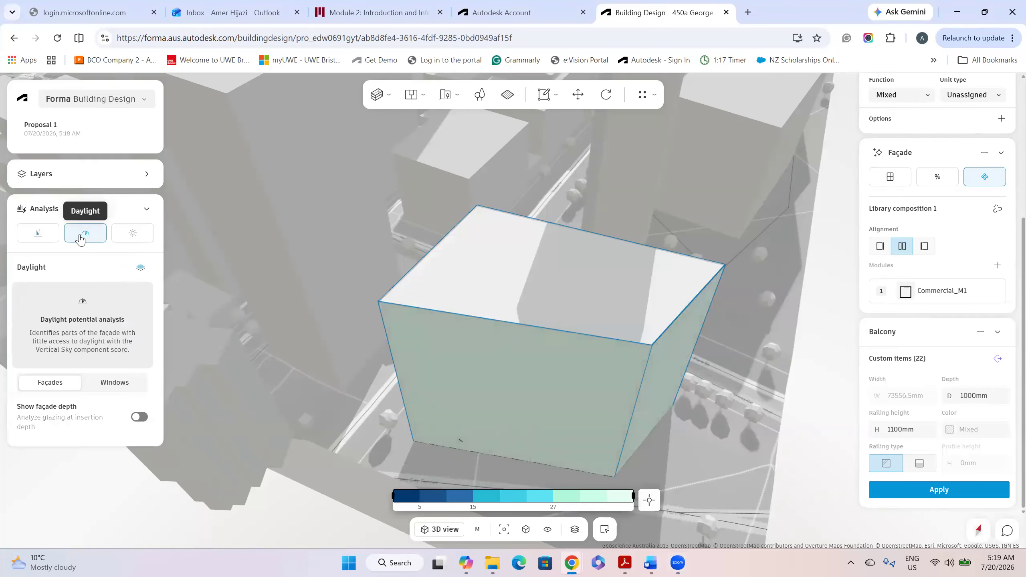
drag(611, 412, 405, 323)
drag(437, 366, 617, 342)
mouse_move(564, 406)
mouse_down()
mouse_move(399, 407)
mouse_move(561, 390)
mouse_move(483, 412)
mouse_move(479, 429)
mouse_move(513, 407)
mouse_move(499, 357)
mouse_move(489, 360)
mouse_move(448, 470)
mouse_move(478, 446)
mouse_move(439, 500)
mouse_move(470, 406)
mouse_move(527, 463)
mouse_move(408, 305)
mouse_move(314, 446)
mouse_move(378, 396)
mouse_move(458, 380)
mouse_move(382, 436)
mouse_move(390, 461)
mouse_move(352, 500)
mouse_move(506, 444)
mouse_move(416, 451)
mouse_up()
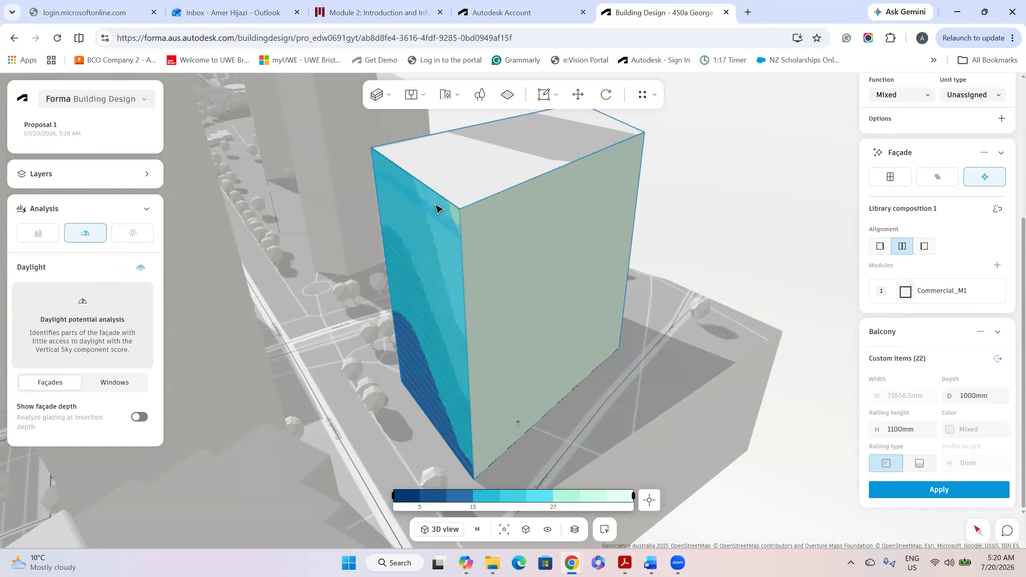
drag(435, 437, 455, 291)
scroll(421, 239, up, 5)
scroll(643, 411, down, 5)
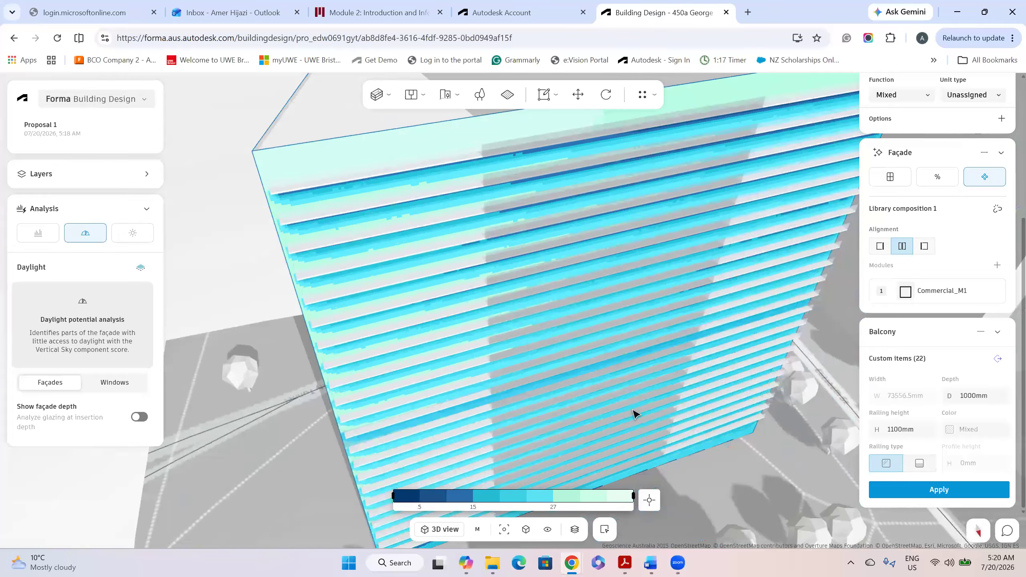
Turn on façade depth for the daylight analysis and inspect the window and balcony façades
click(139, 417)
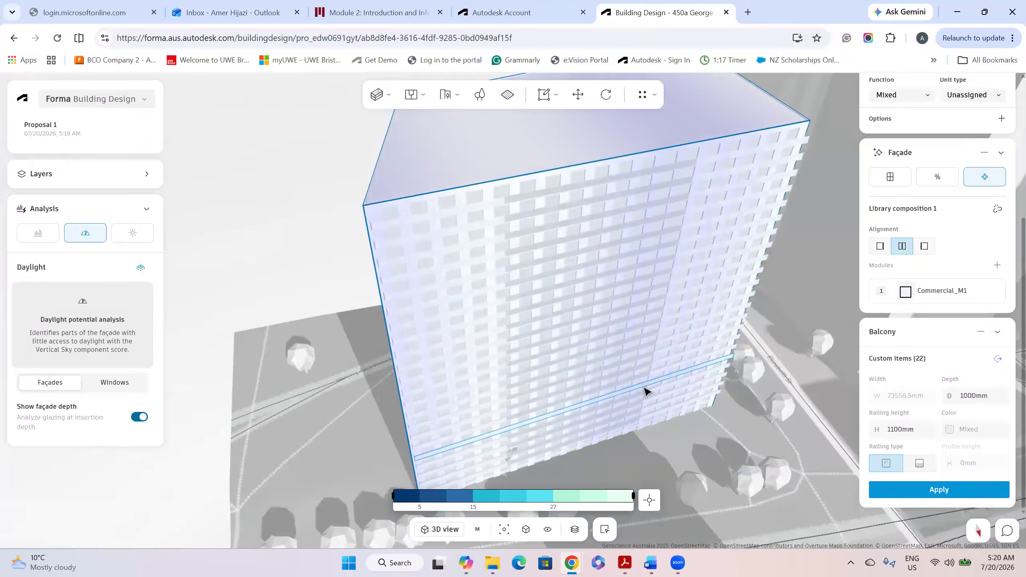
scroll(645, 391, down, 5)
drag(555, 380, 1010, 207)
scroll(927, 334, up, 5)
scroll(925, 328, down, 2)
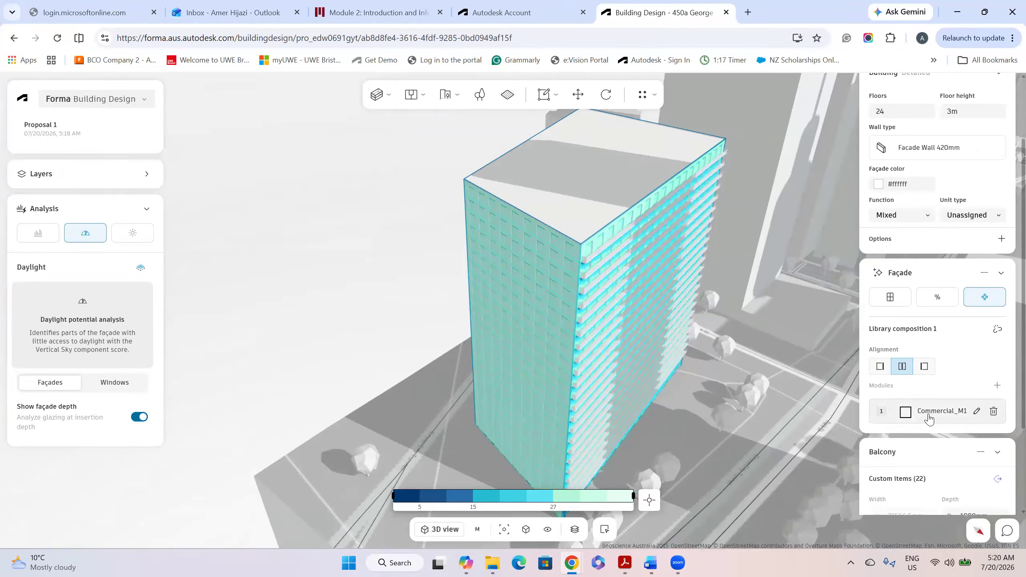
scroll(929, 416, up, 3)
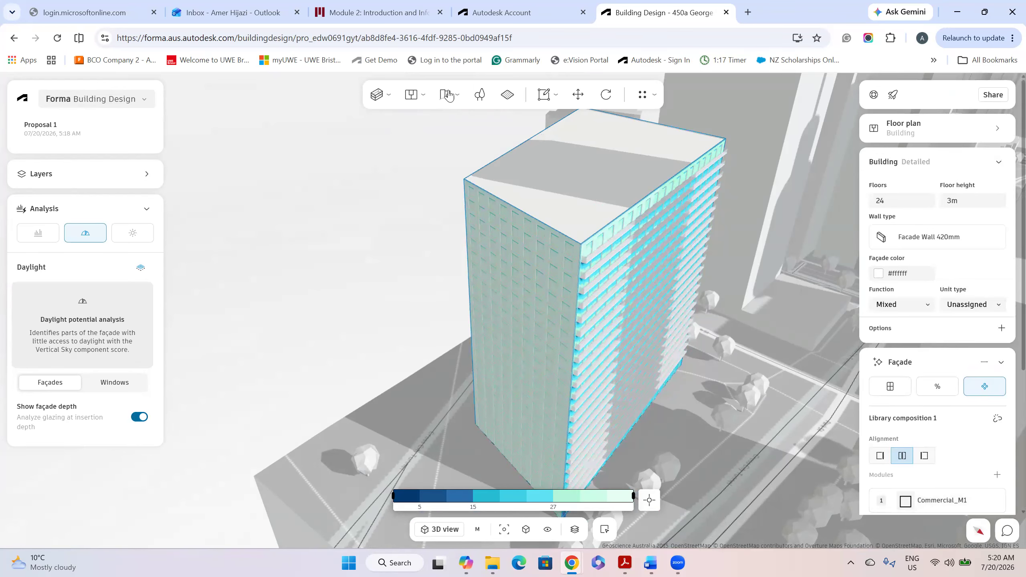
Run the sun hours analysis for all surfaces and examine the roof and façades from several sides
mouse_move(545, 97)
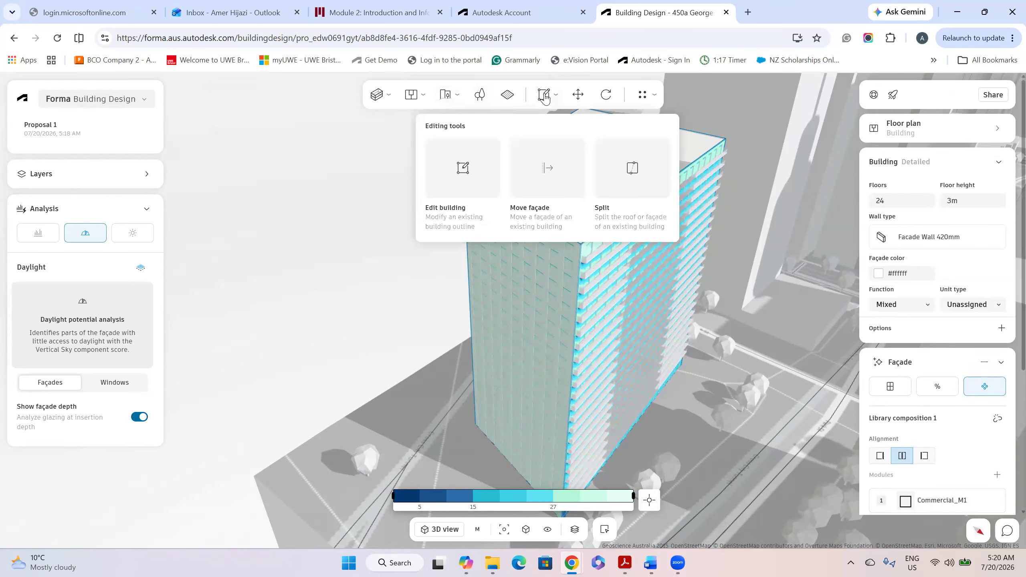
click(121, 234)
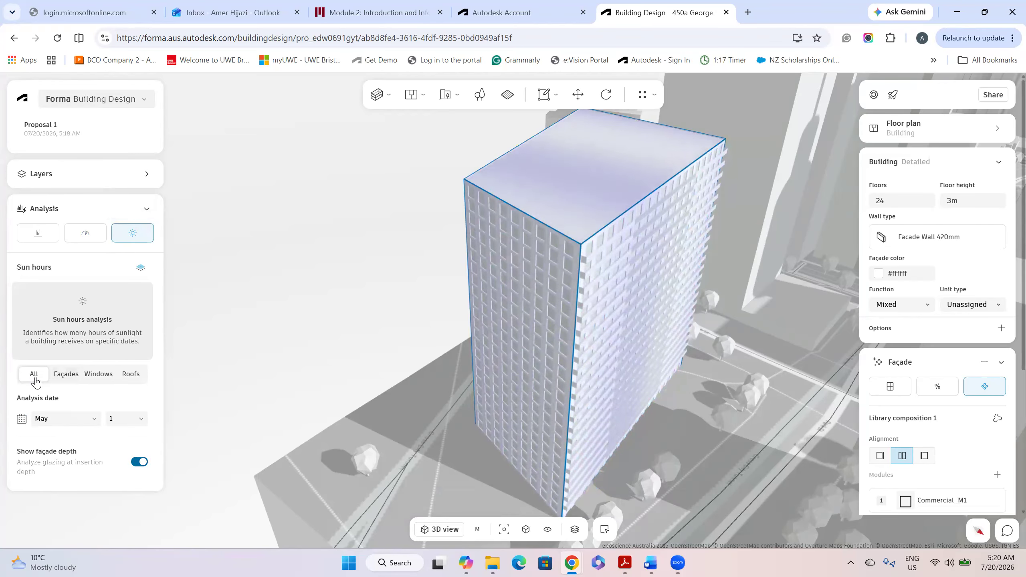
drag(578, 445, 708, 419)
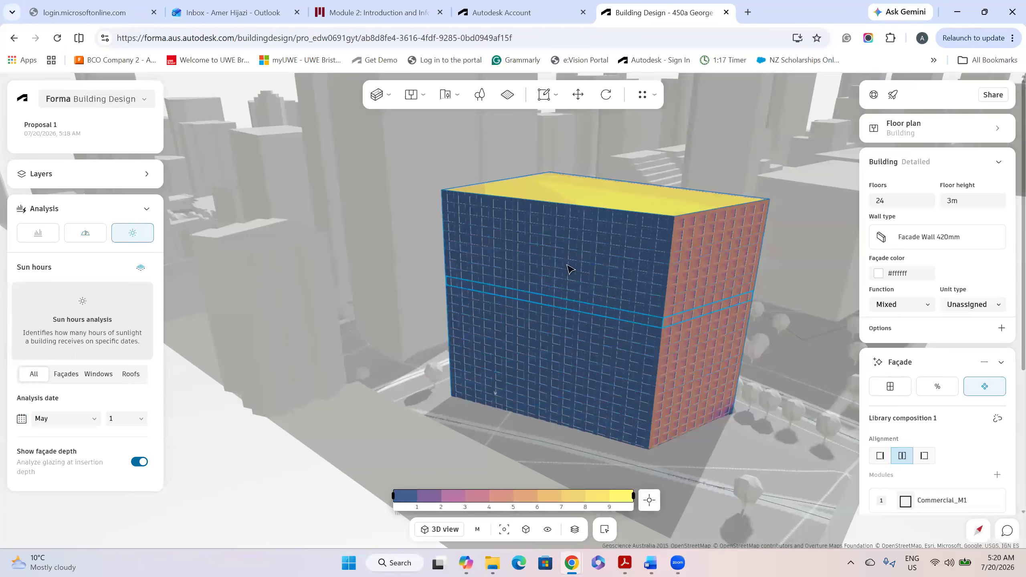
drag(582, 380, 419, 371)
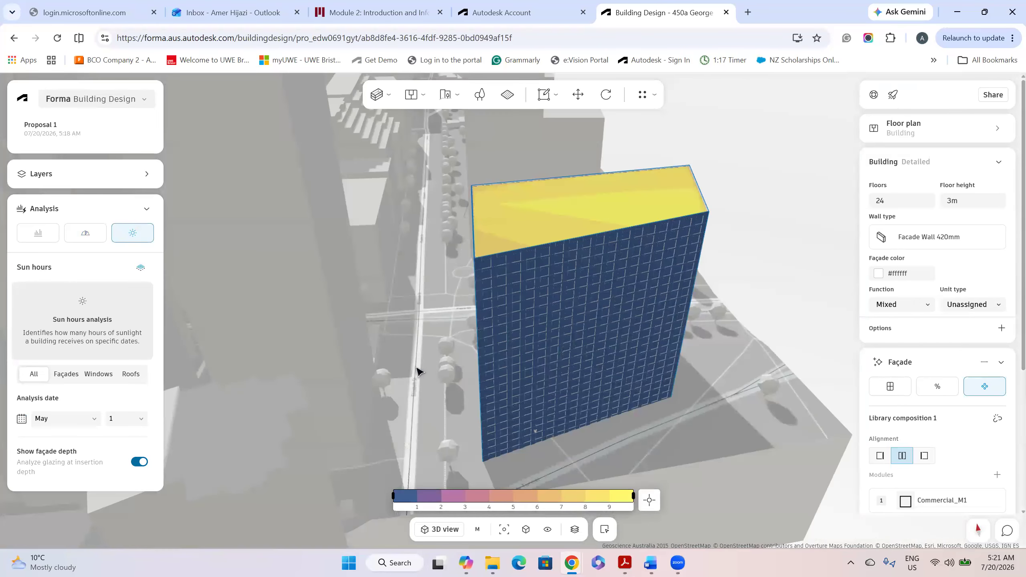
mouse_move(512, 400)
mouse_down()
mouse_move(662, 390)
mouse_move(710, 366)
mouse_move(508, 289)
mouse_move(523, 408)
mouse_up()
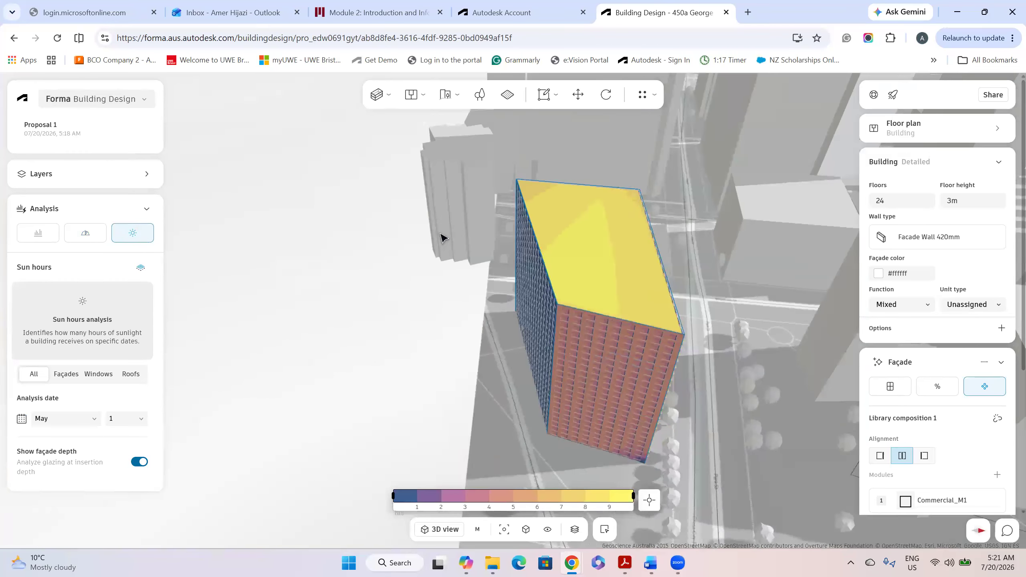
drag(465, 350, 89, 387)
Compare the sun hours results for façades only, windows only and roofs only, and view the roof with the surrounding buildings
click(66, 374)
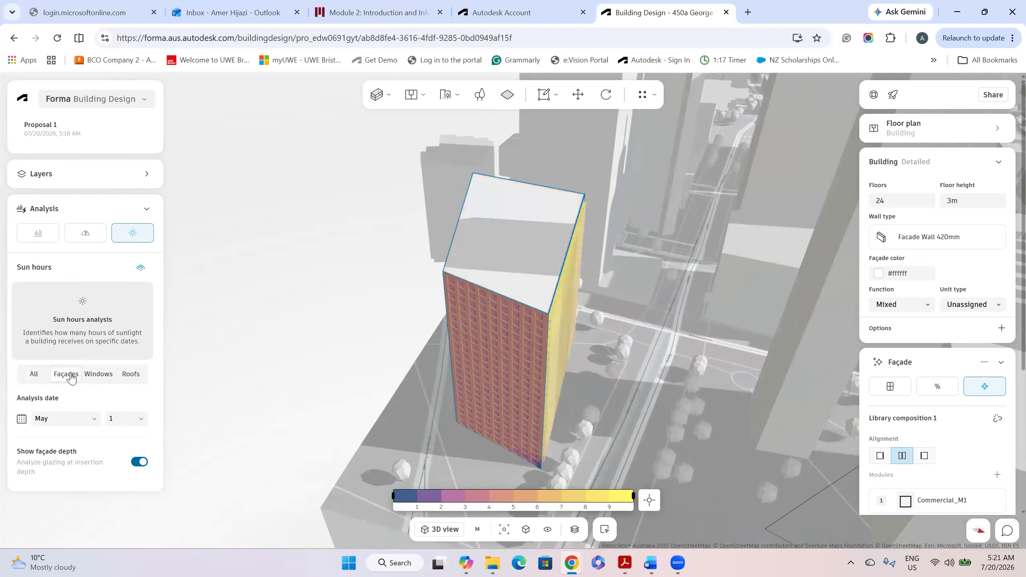
click(98, 375)
click(129, 376)
mouse_move(537, 385)
mouse_down()
mouse_move(538, 325)
mouse_move(438, 464)
mouse_move(344, 518)
mouse_move(602, 426)
mouse_move(628, 430)
mouse_move(531, 451)
mouse_move(529, 385)
mouse_up()
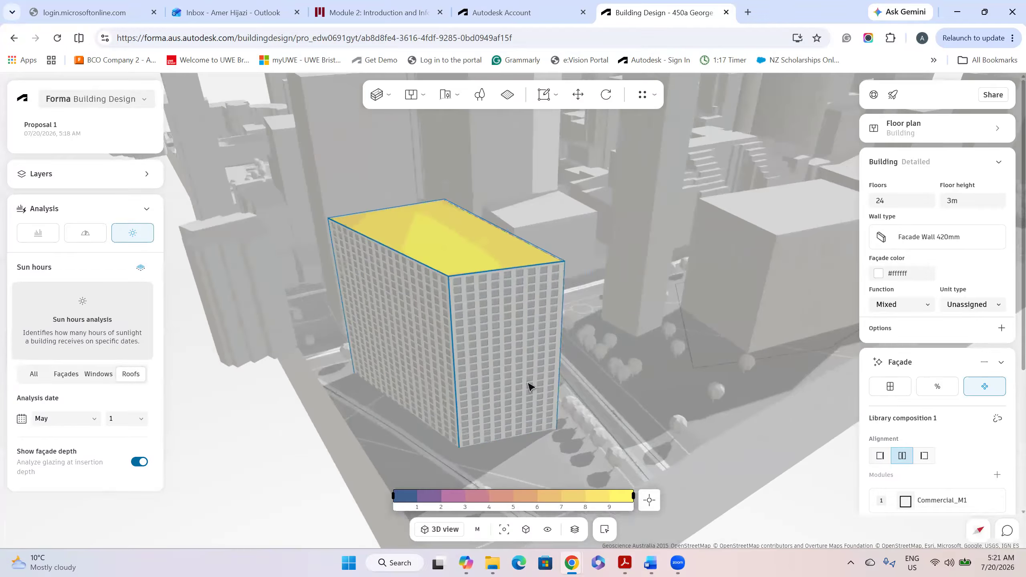
drag(570, 297, 497, 356)
right_drag(494, 352, 500, 355)
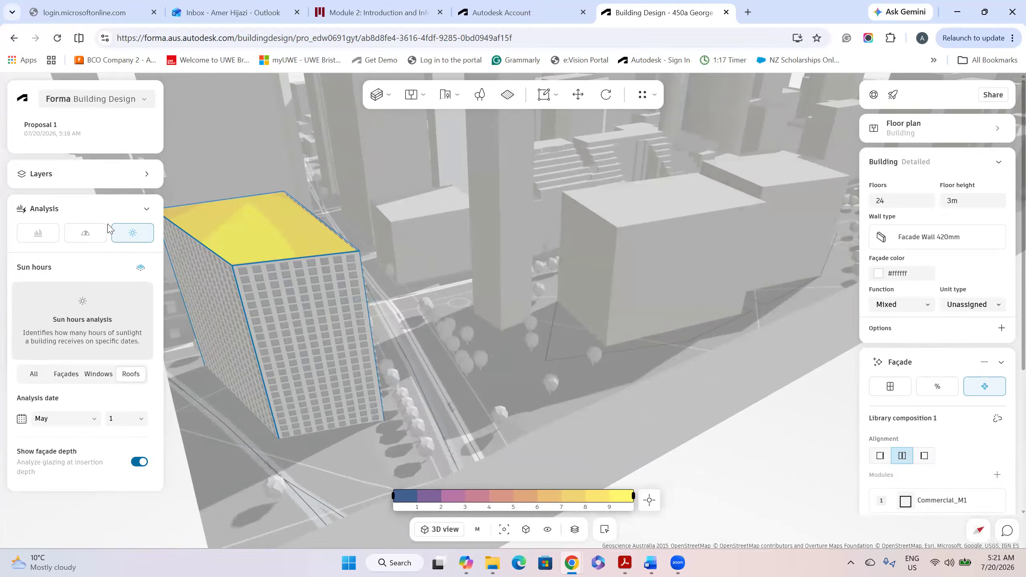
scroll(1005, 172, down, 2)
scroll(715, 268, up, 5)
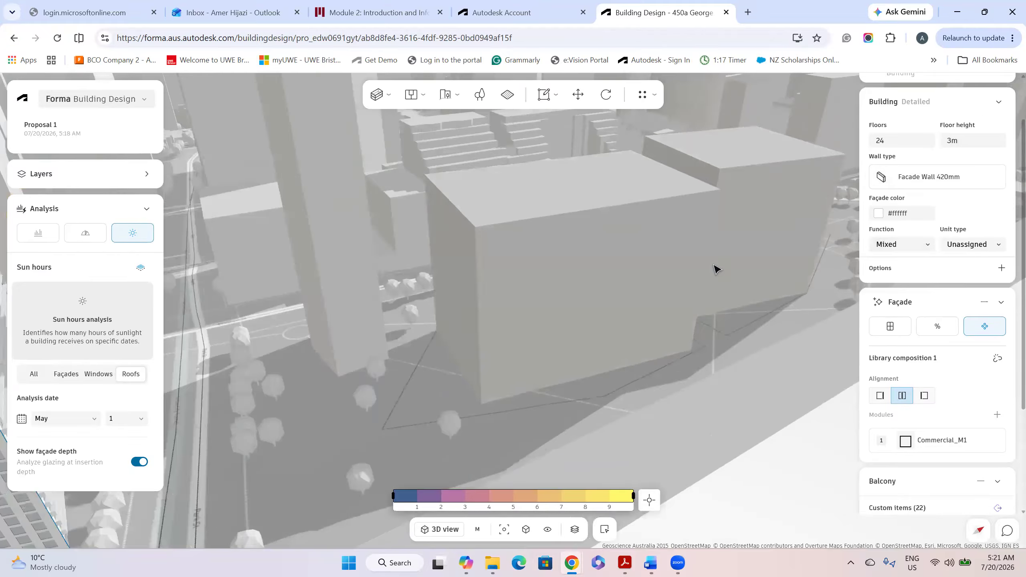
Deselect the neighbouring building and view the roof sun hours result together with the surrounding city blocks
scroll(720, 274, down, 6)
click(831, 170)
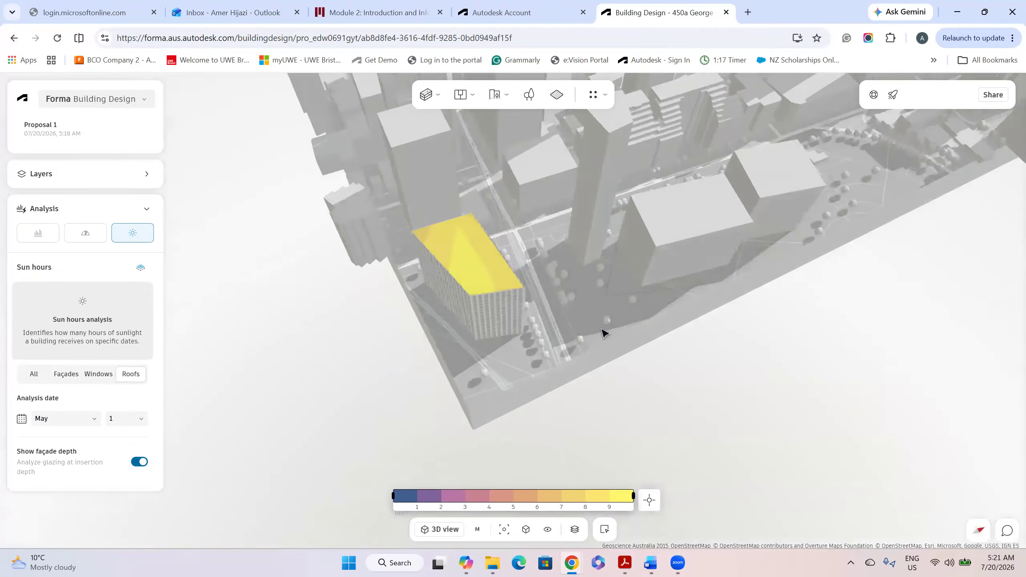
scroll(602, 334, up, 3)
middle_drag(592, 306, 550, 323)
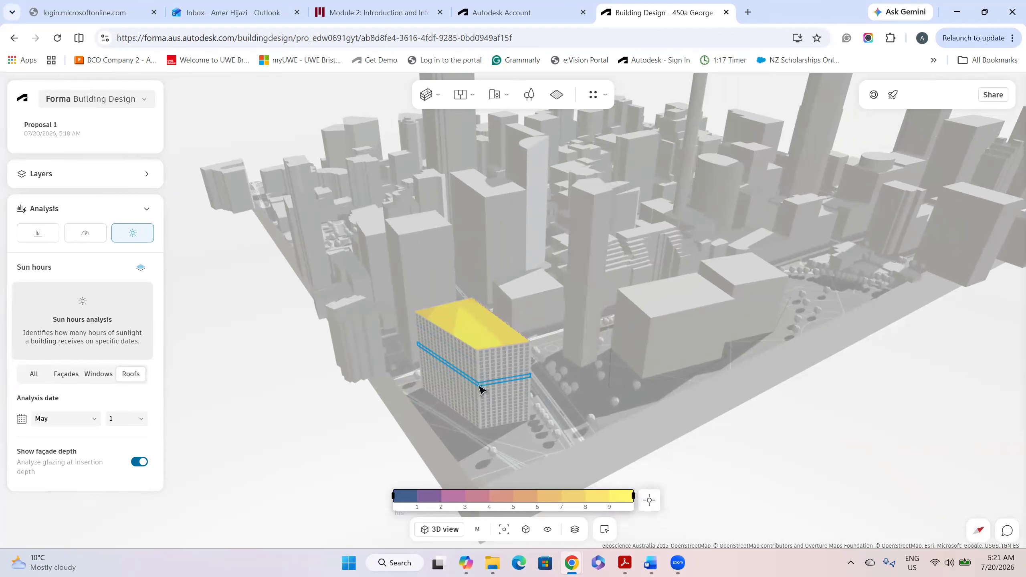
Review the proposals list, the floor plan and façade element tools, the import and Revit export actions, and the project's sharing members
mouse_move(96, 138)
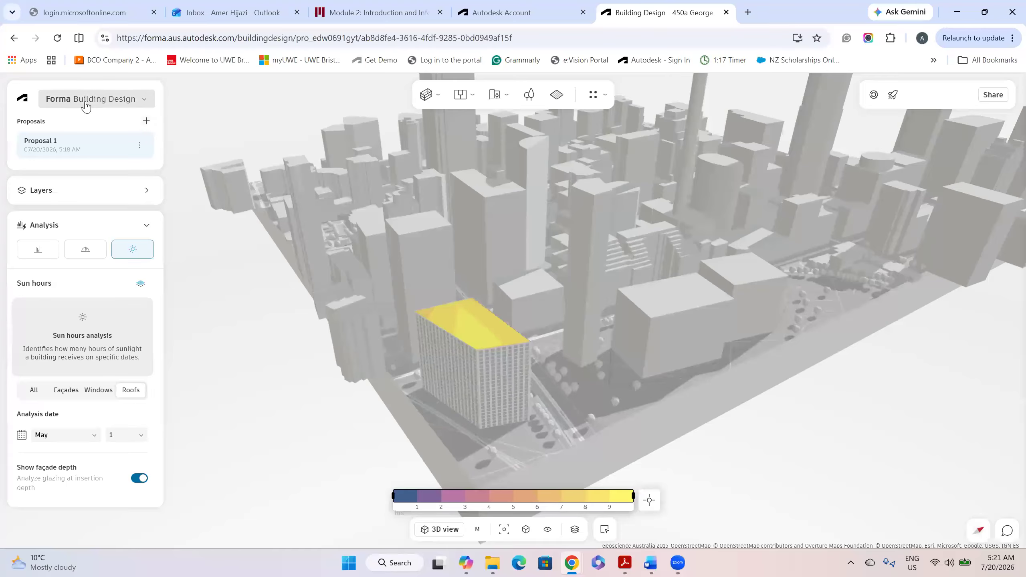
mouse_move(431, 98)
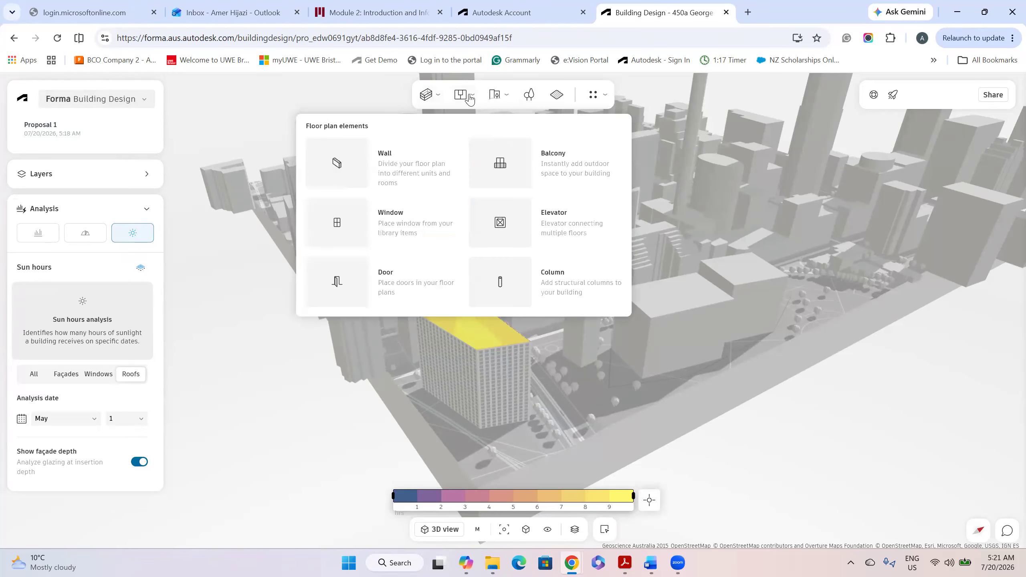
mouse_move(491, 98)
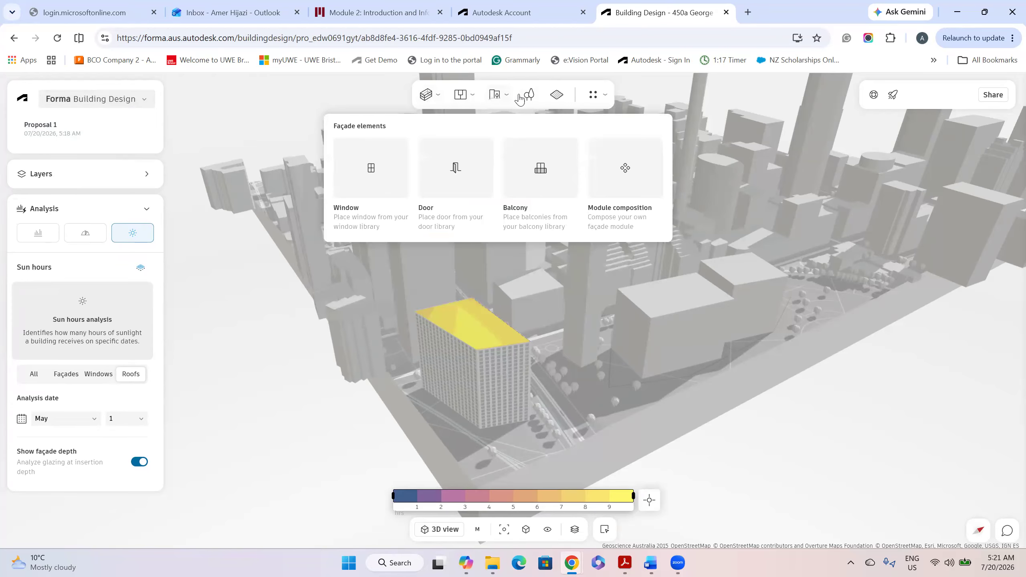
mouse_move(593, 99)
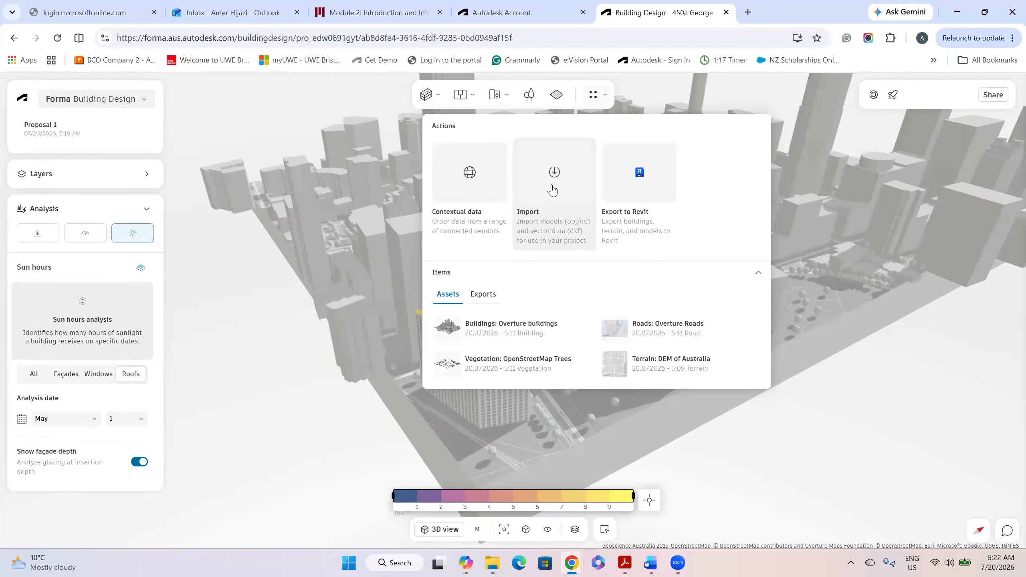
click(994, 96)
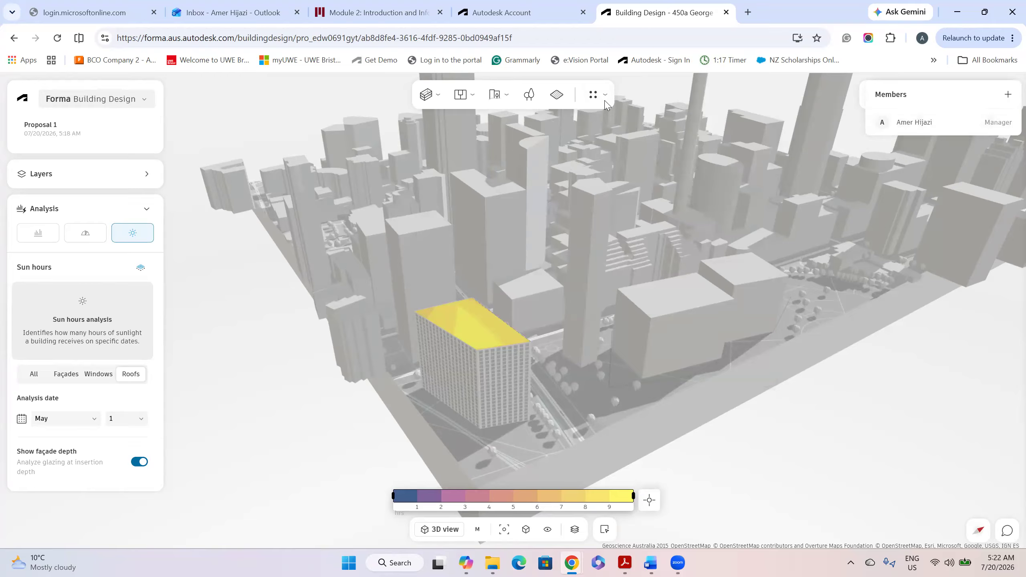
Switch the project from Building Design to Site Design
click(84, 105)
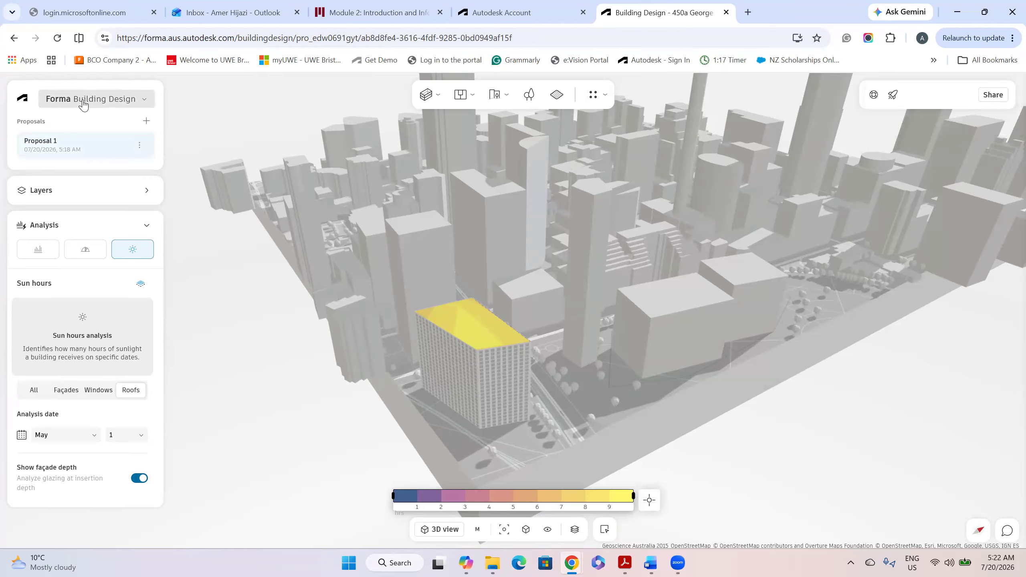
click(83, 104)
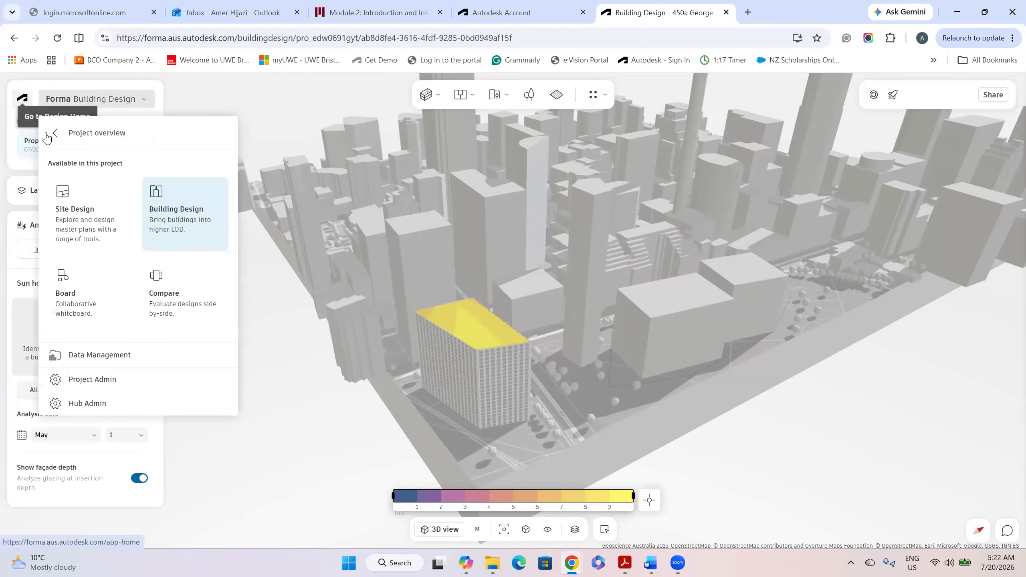
click(74, 199)
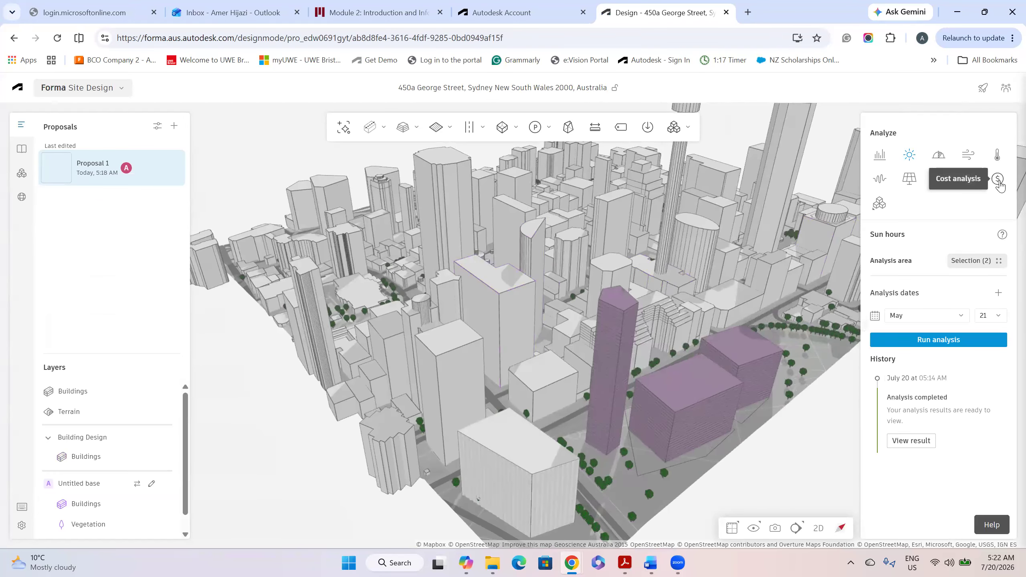
Browse the extensions offered in the Autodesk App Store for site analysis, and close the store without adding any
click(879, 204)
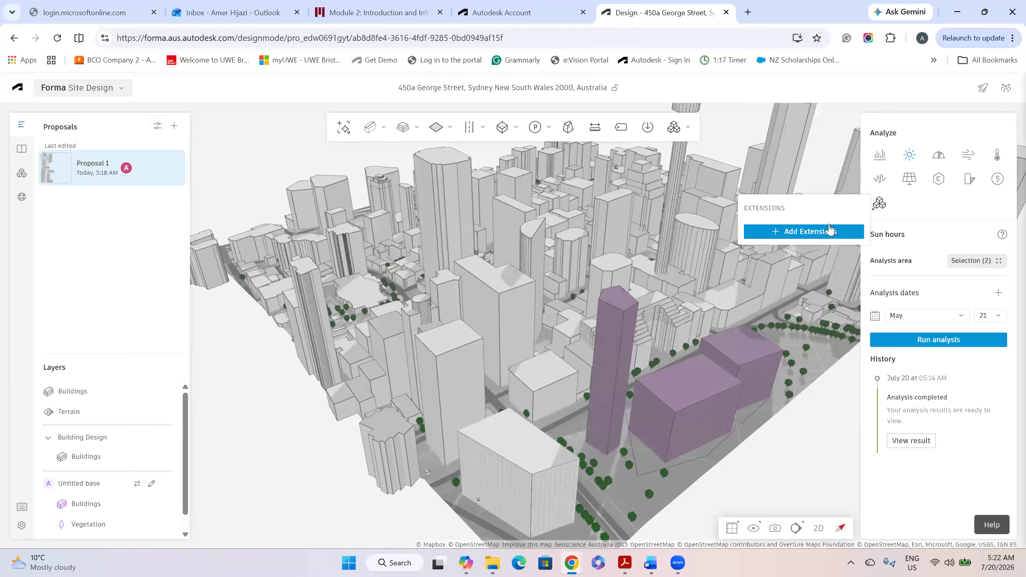
click(815, 233)
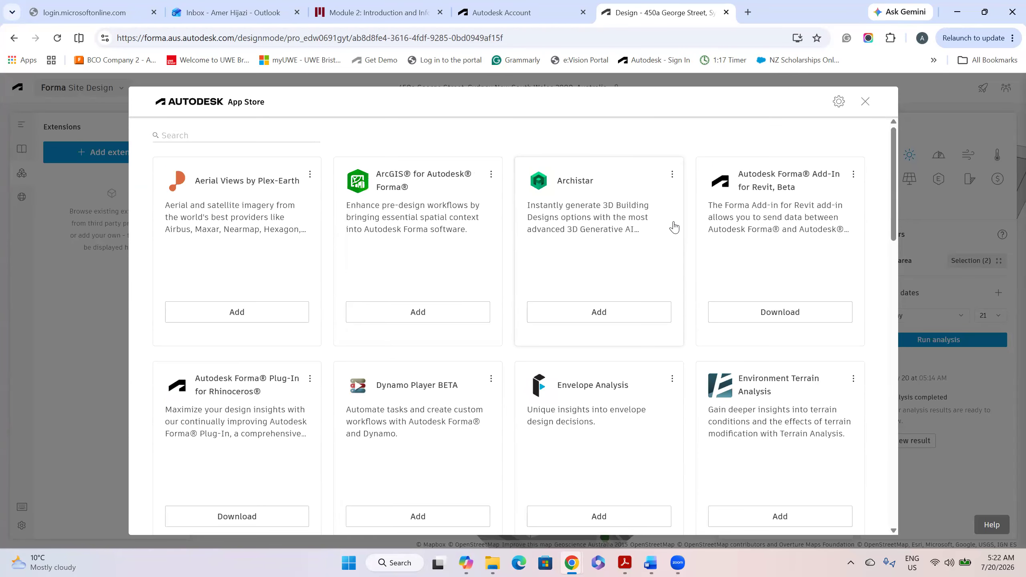
scroll(671, 255, down, 5)
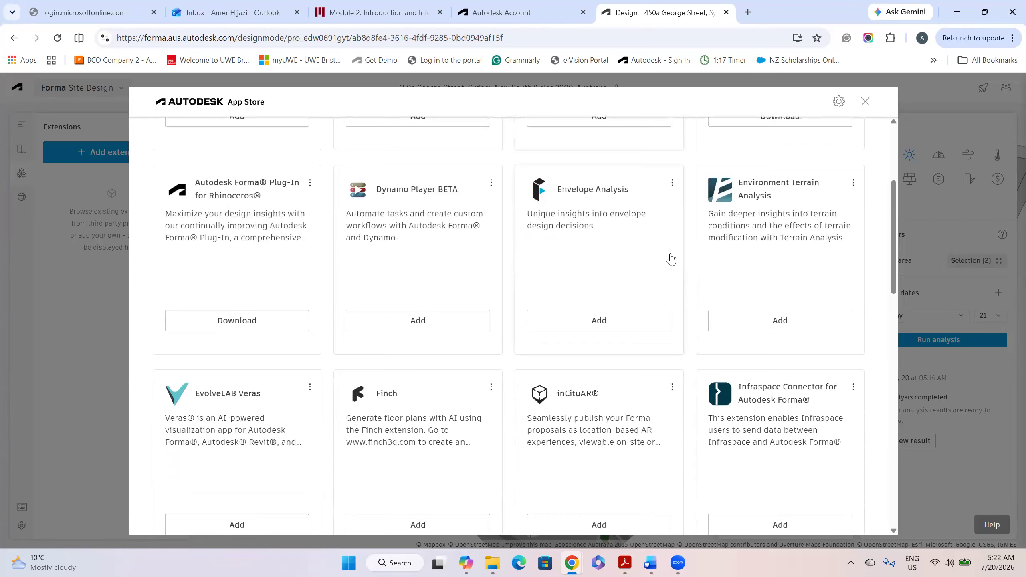
scroll(671, 259, down, 8)
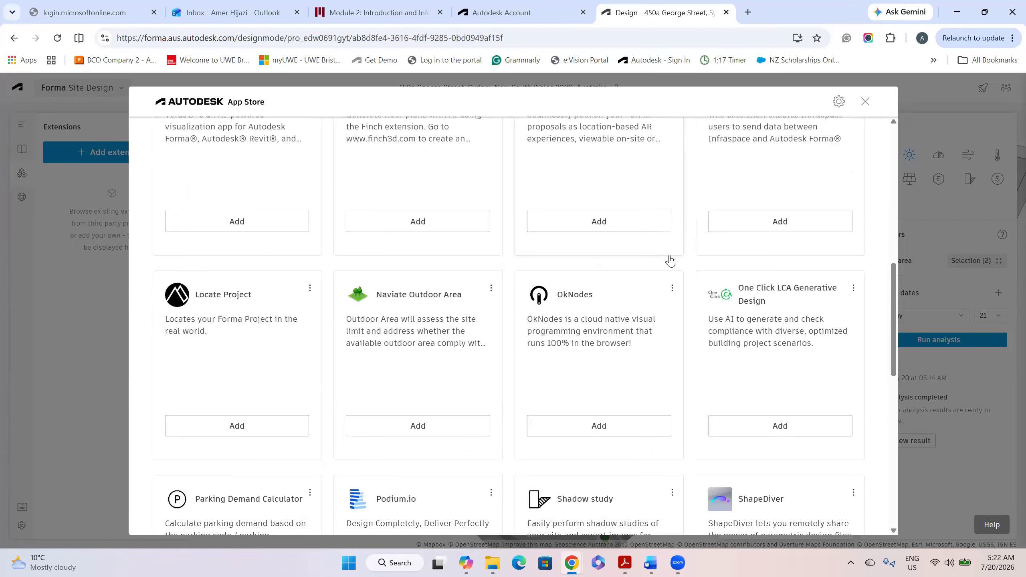
scroll(670, 260, down, 4)
scroll(670, 262, down, 6)
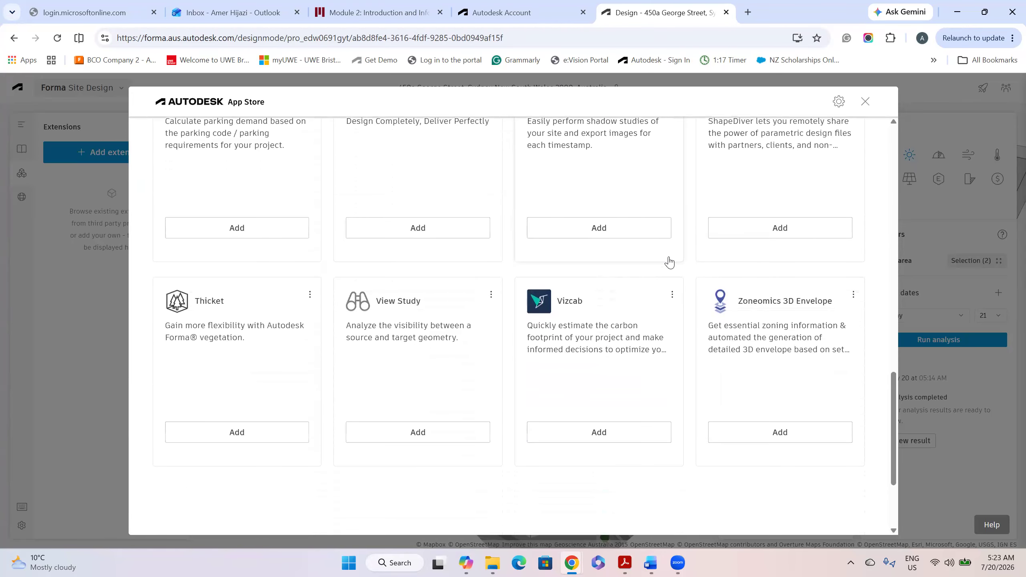
scroll(669, 262, down, 4)
scroll(669, 263, up, 14)
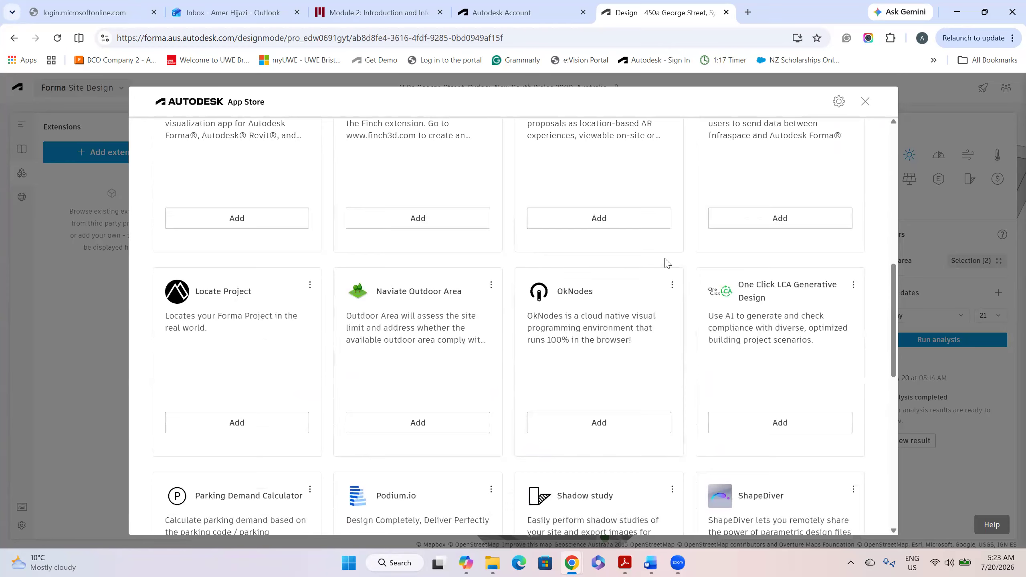
scroll(666, 262, up, 4)
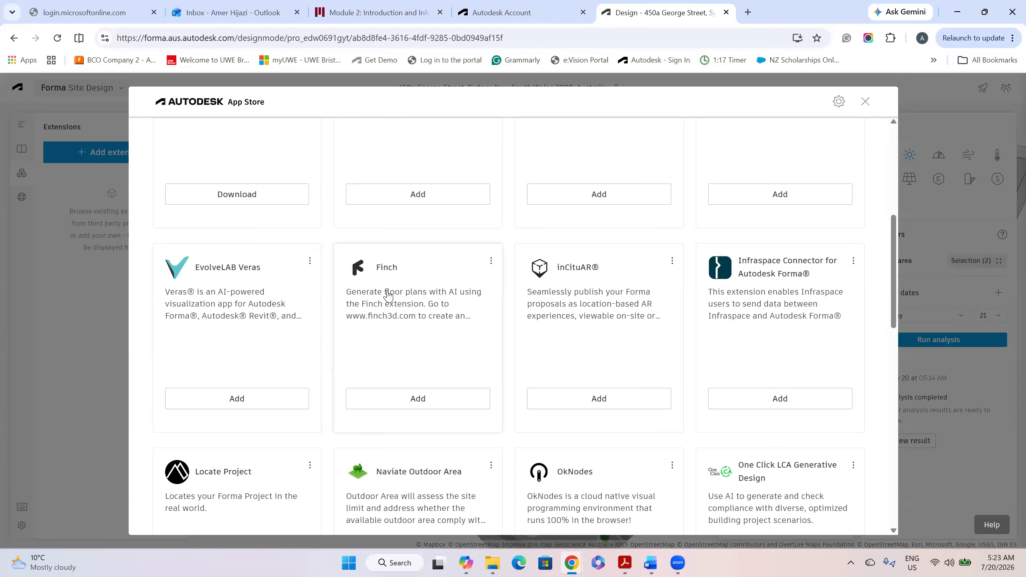
scroll(388, 296, up, 3)
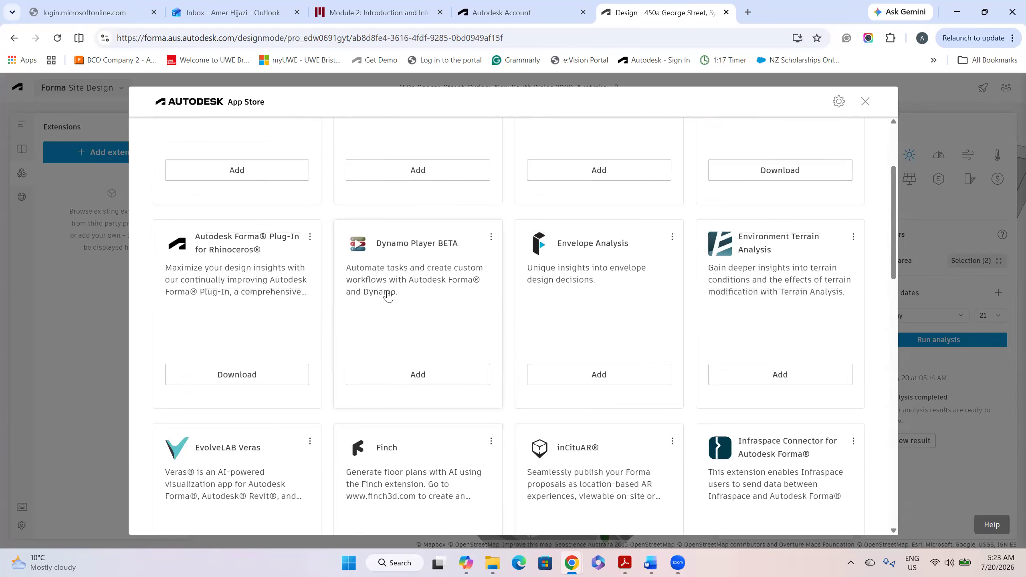
scroll(388, 296, up, 1)
scroll(279, 271, up, 2)
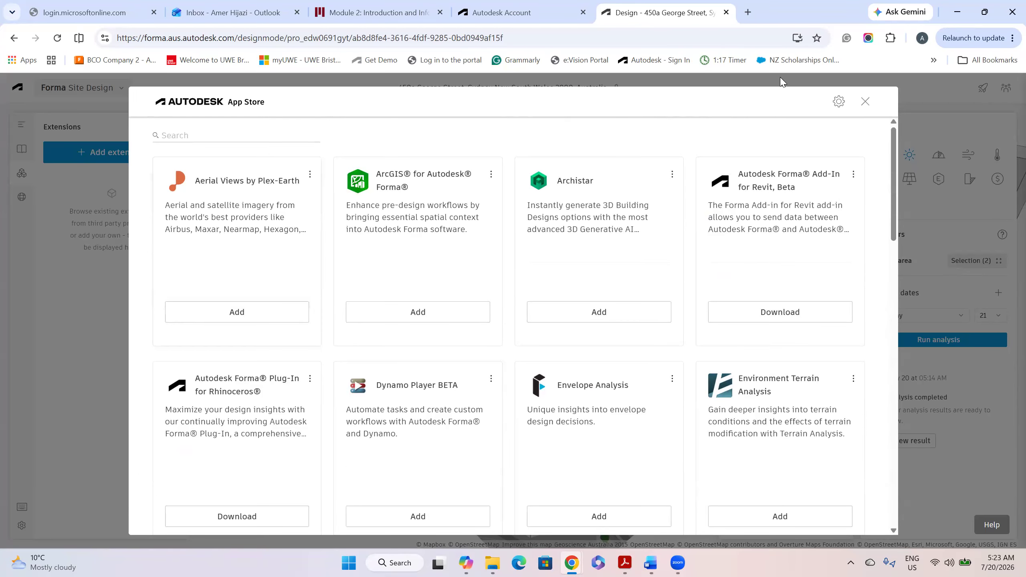
click(861, 104)
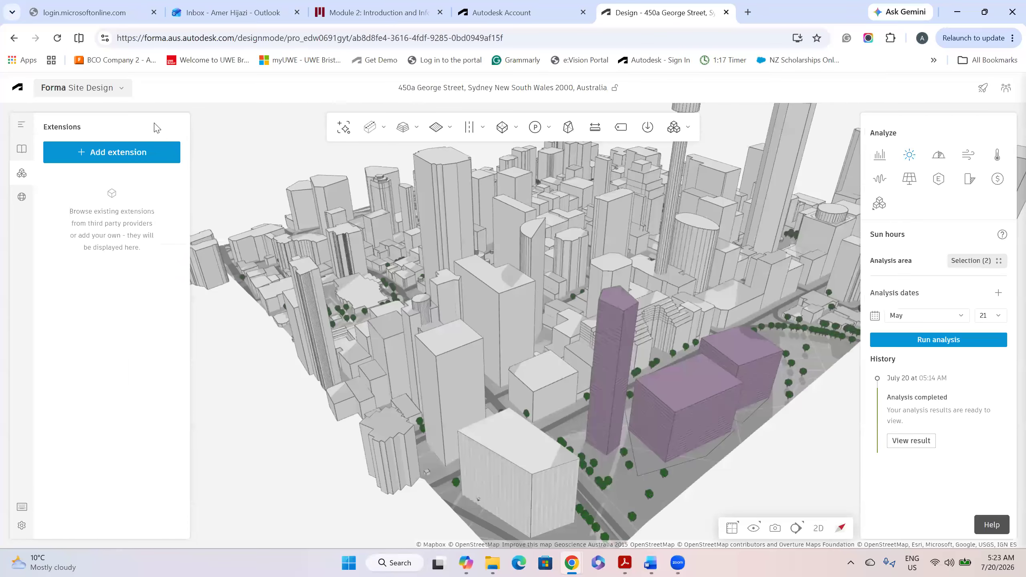
Return to Design Home, open the Derby project's Main Board, and bring its contents into view
click(26, 90)
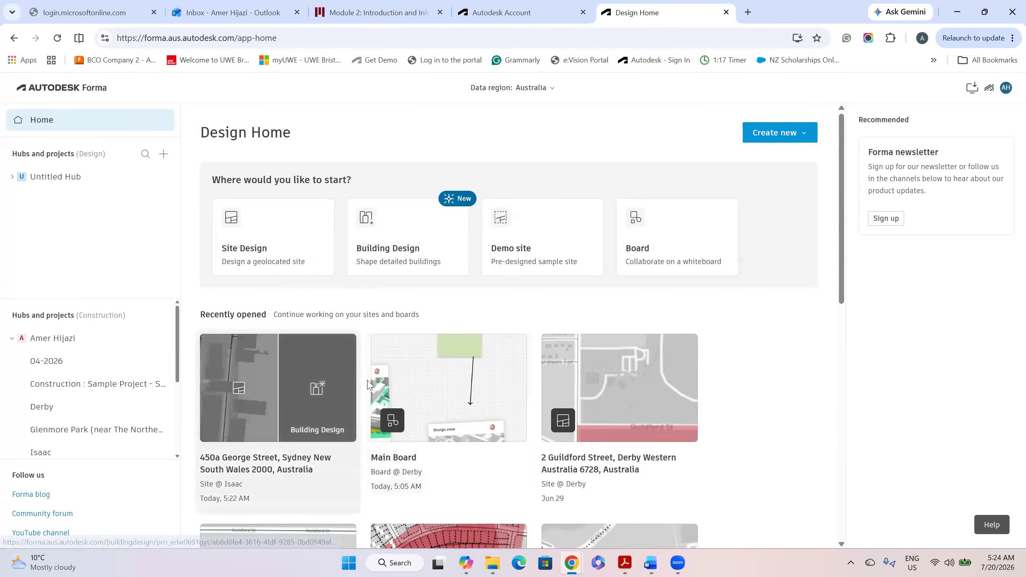
click(401, 379)
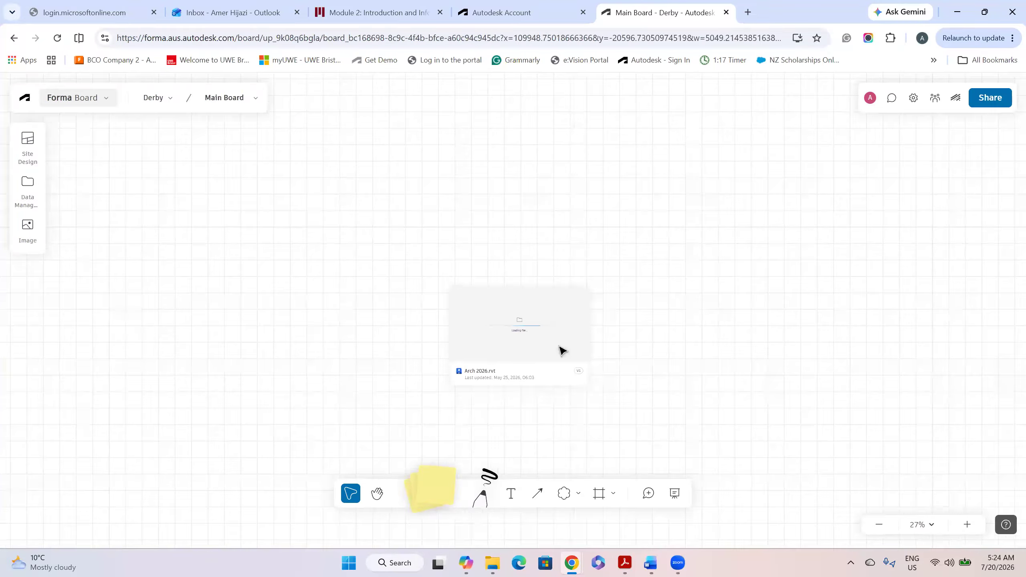
scroll(576, 370, down, 10)
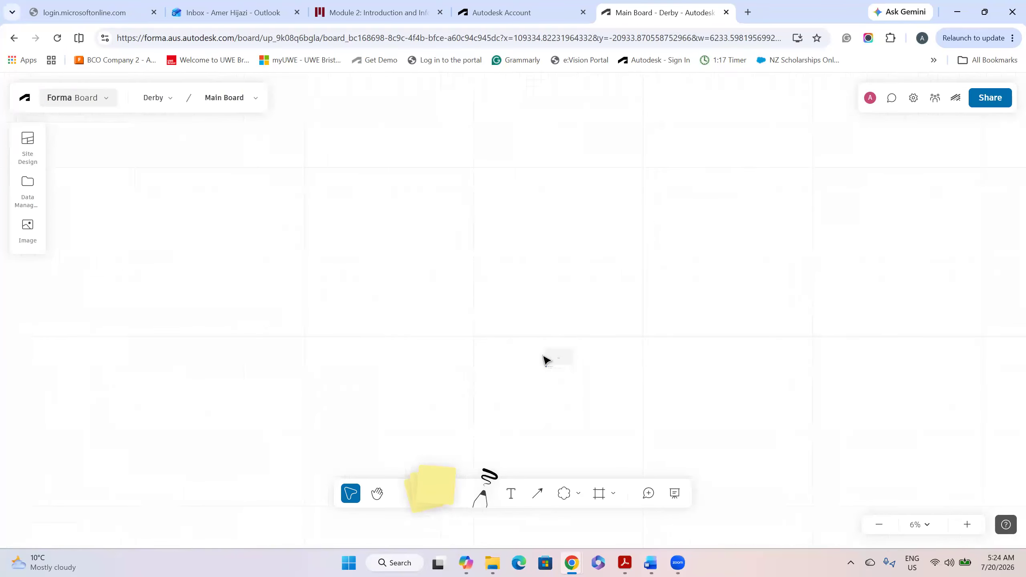
scroll(542, 342, down, 3)
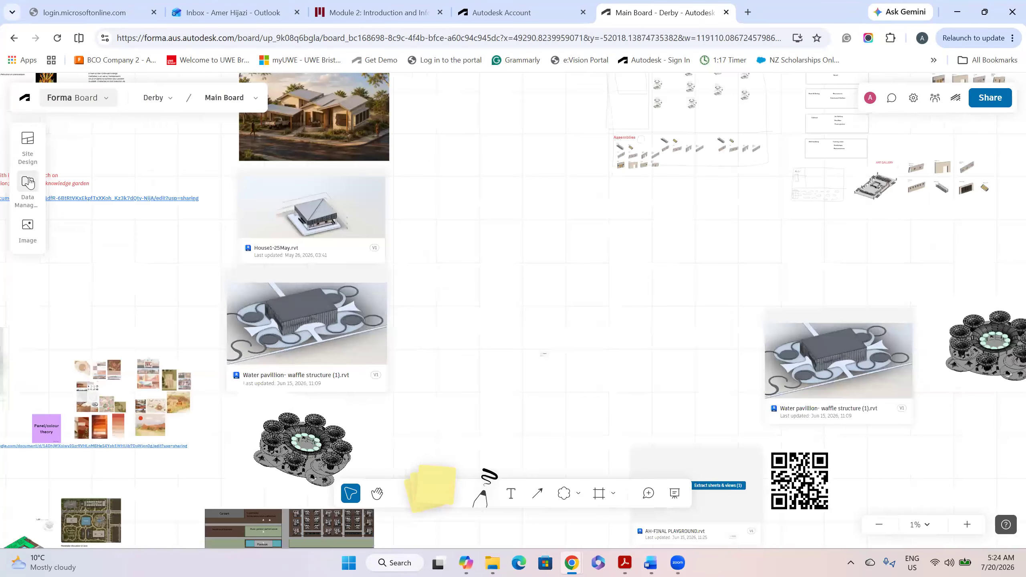
Check the board's options for adding Site Design proposals from other sites and files from Data Management, without adding anything
click(28, 158)
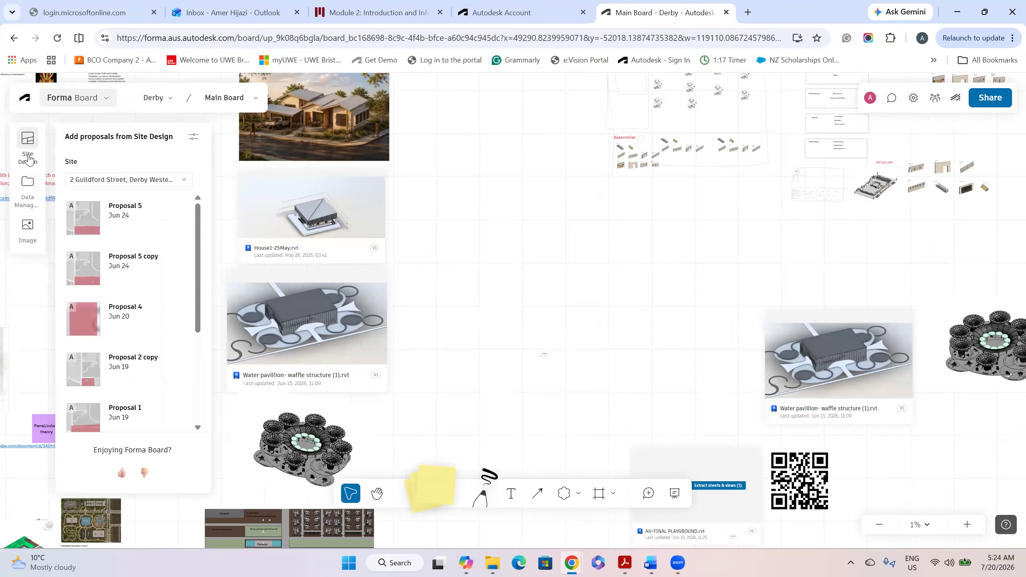
click(95, 180)
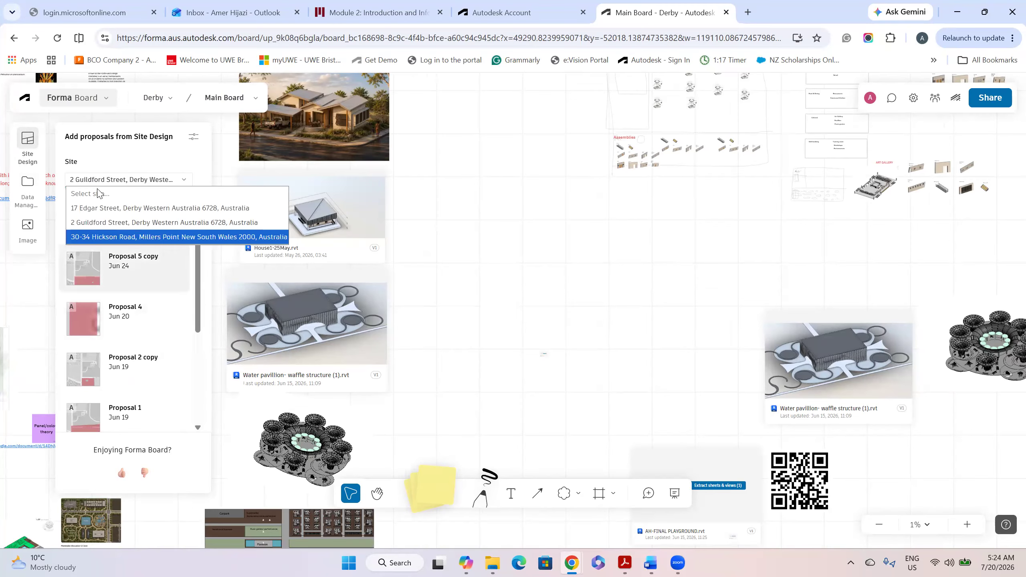
click(28, 183)
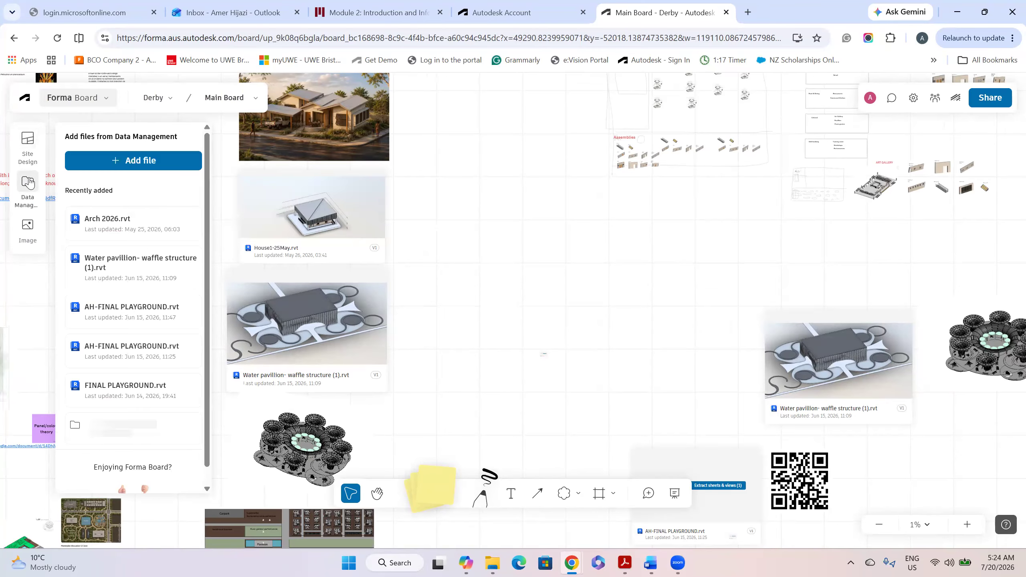
click(114, 166)
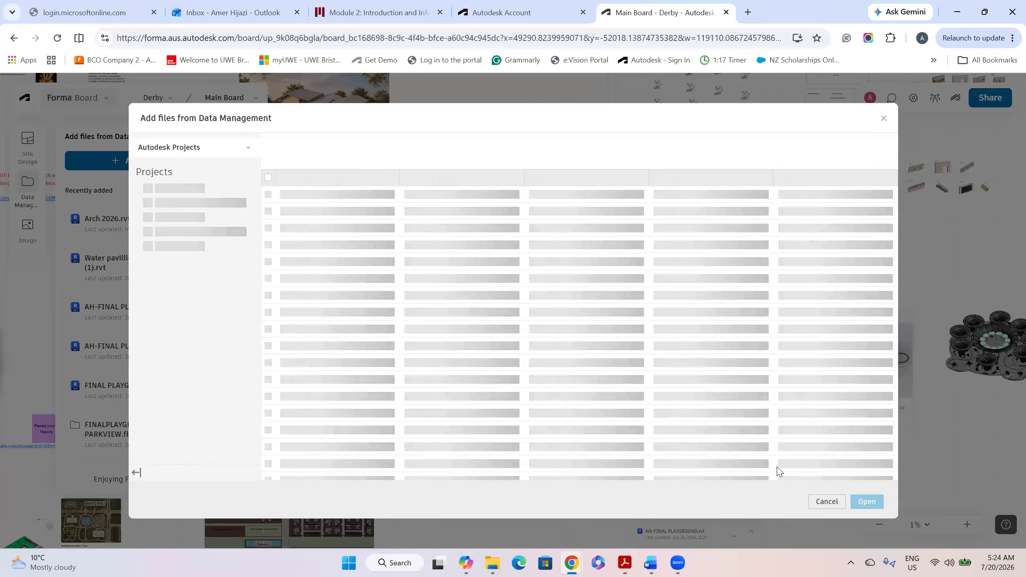
click(827, 501)
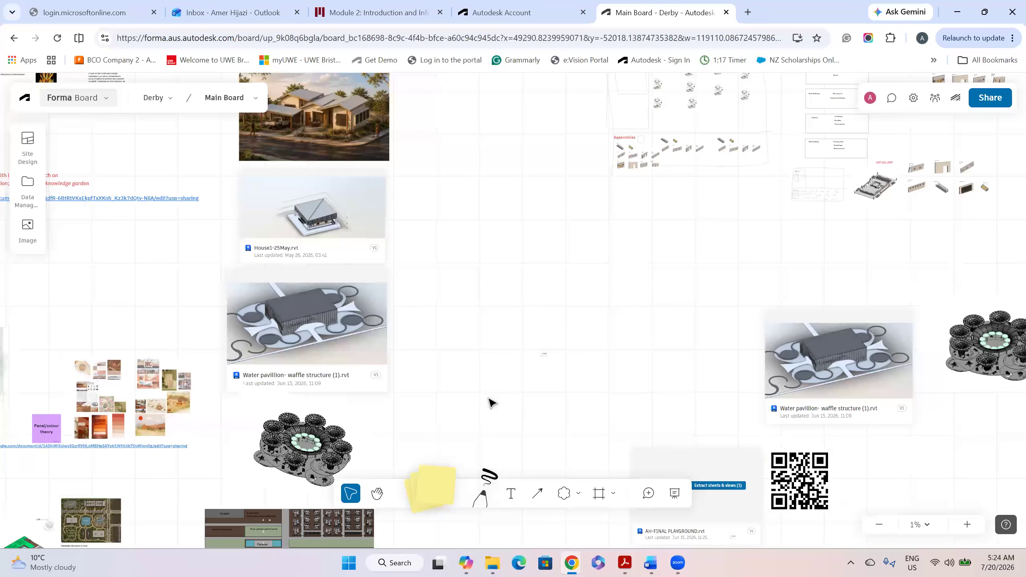
Examine the board's collected material, including the masterplan, storm water plan, reference images, sticky notes and the building elevation and 3D views
scroll(489, 404, down, 3)
middle_drag(444, 367, 557, 334)
middle_drag(439, 374, 498, 357)
middle_drag(300, 324, 538, 235)
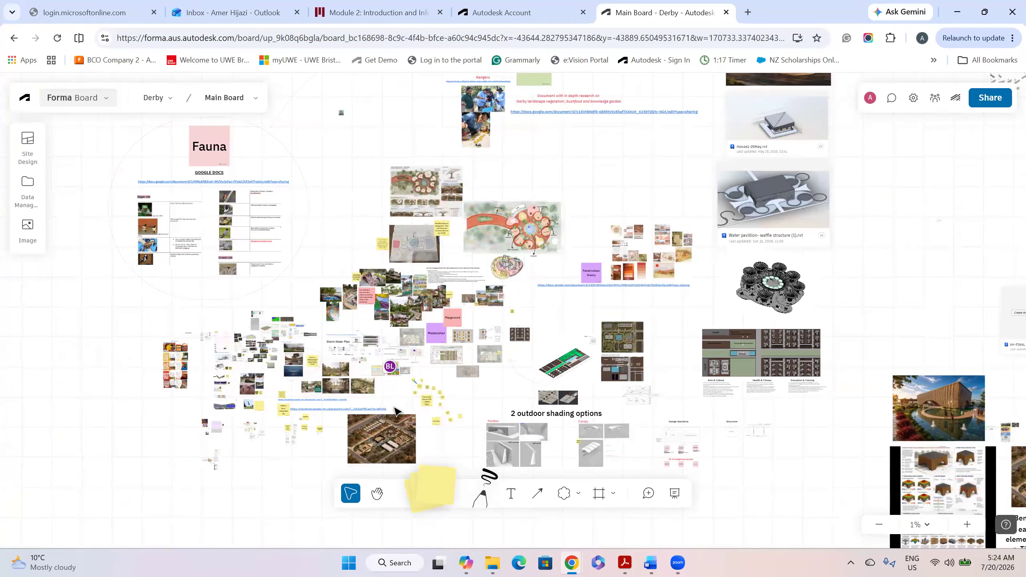
scroll(398, 412, up, 3)
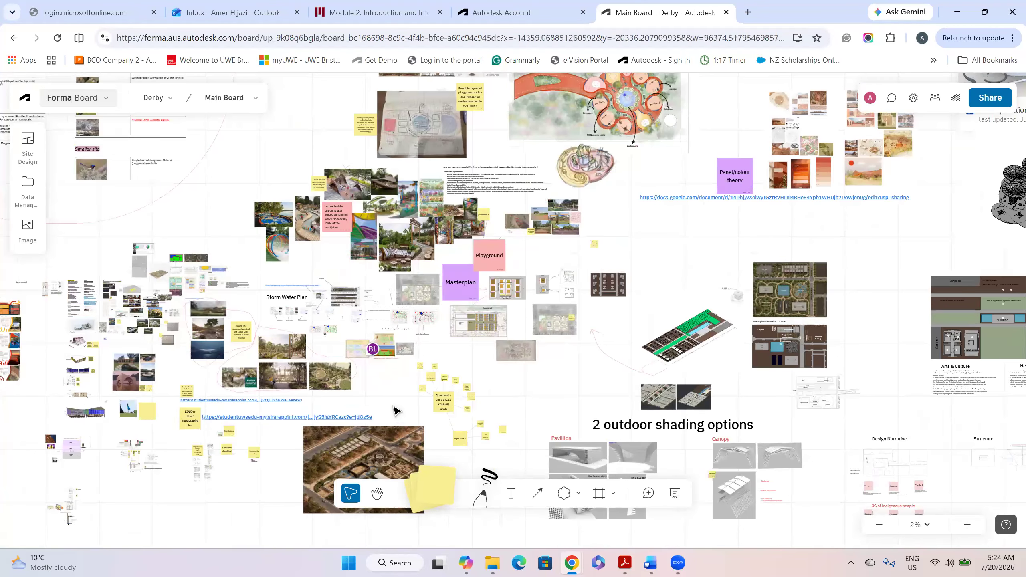
scroll(231, 387, up, 2)
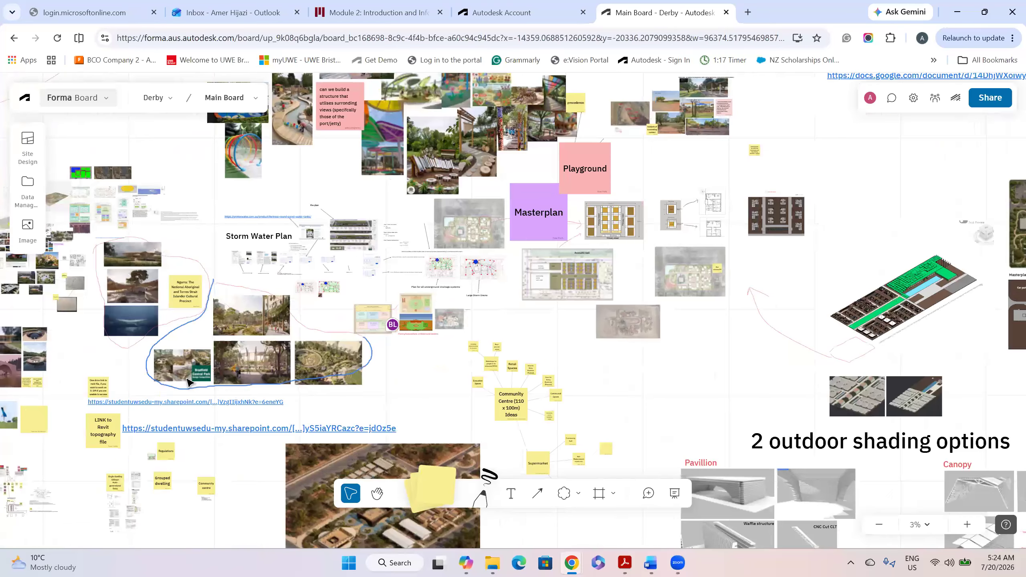
scroll(188, 382, up, 3)
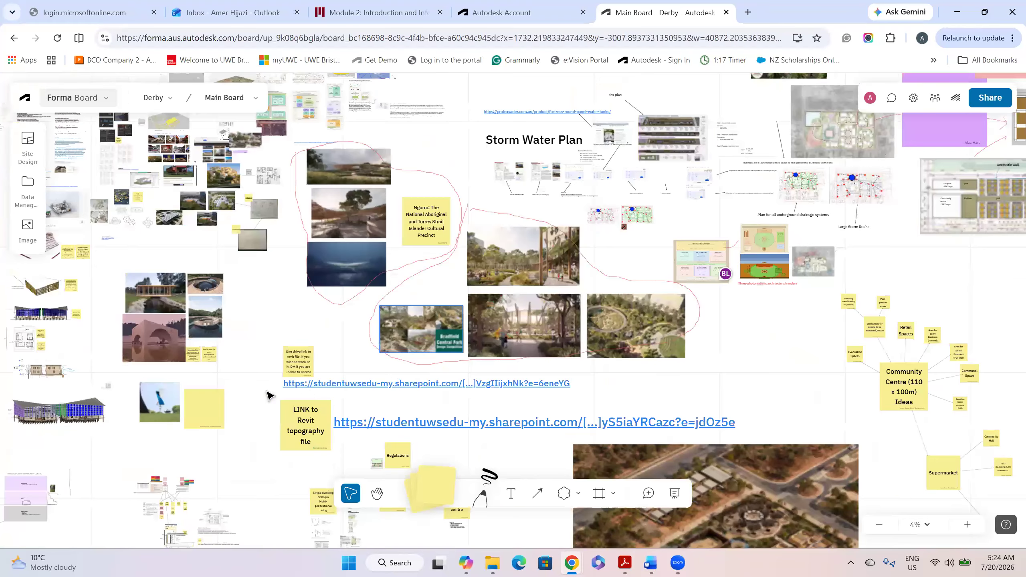
scroll(242, 417, up, 4)
scroll(242, 417, left, 3)
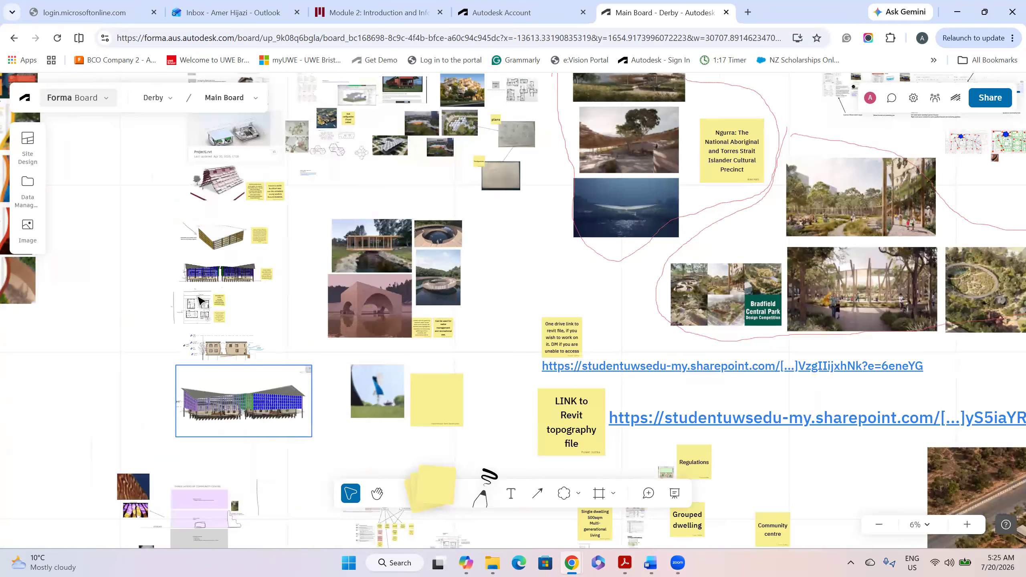
scroll(274, 343, up, 6)
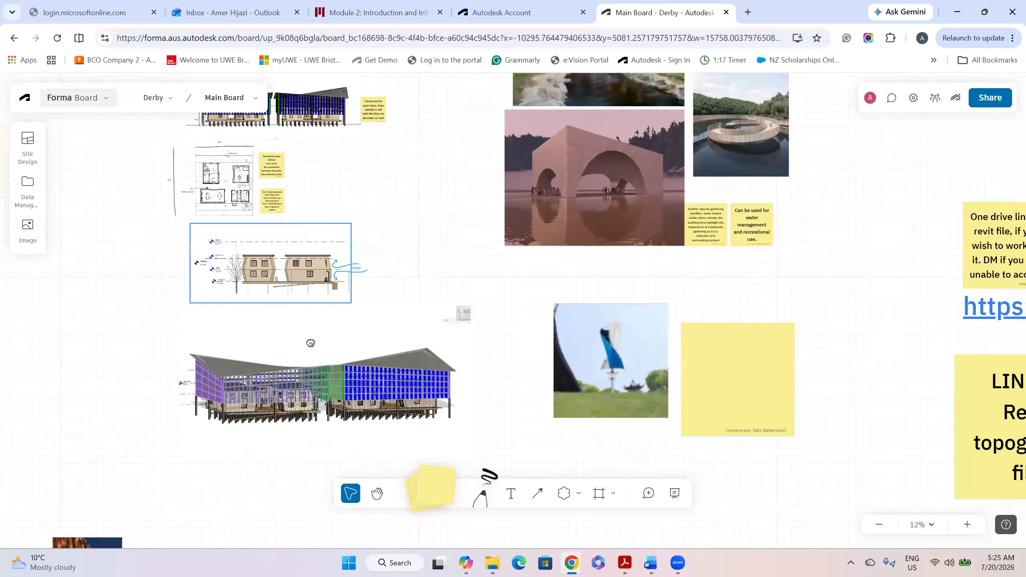
Examine the board's building 3D view, the wind turbine reference image, and the Bradfield Central Park design competition images
middle_drag(309, 343, 307, 267)
scroll(274, 351, up, 5)
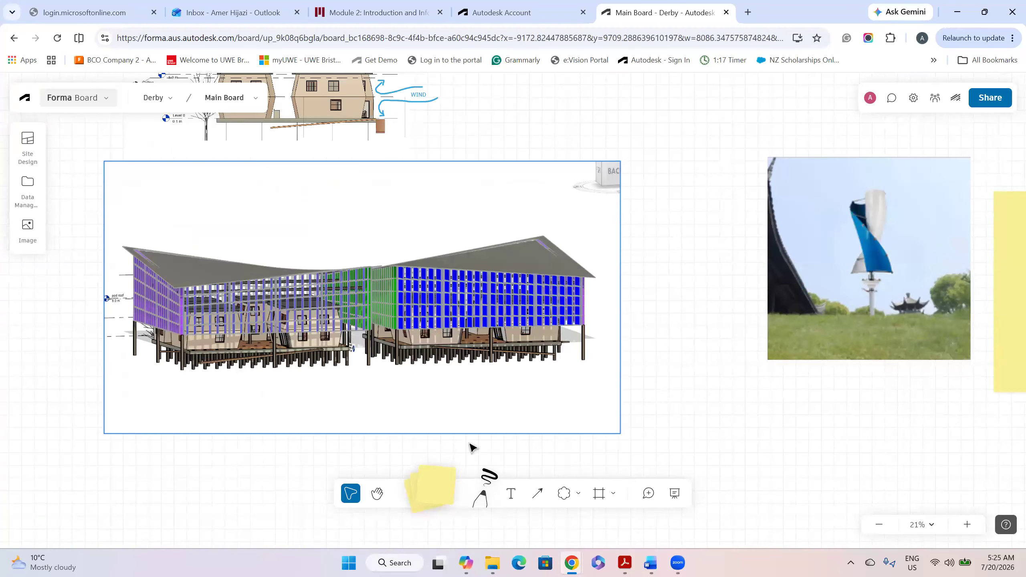
scroll(509, 370, down, 3)
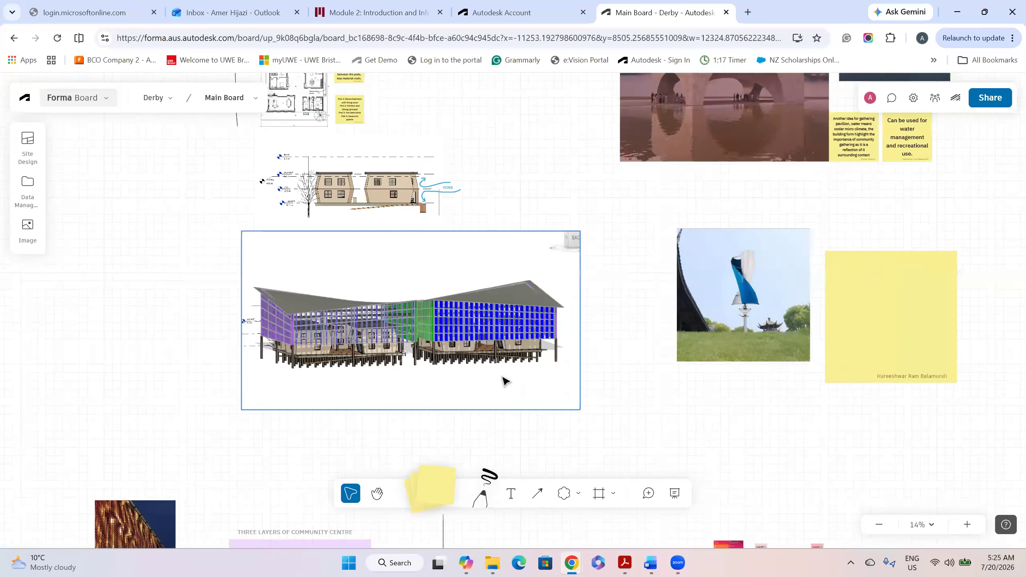
scroll(506, 383, down, 3)
middle_drag(880, 303, 603, 381)
scroll(745, 312, up, 4)
middle_drag(714, 352, 442, 367)
middle_drag(828, 338, 529, 358)
middle_drag(782, 399, 518, 421)
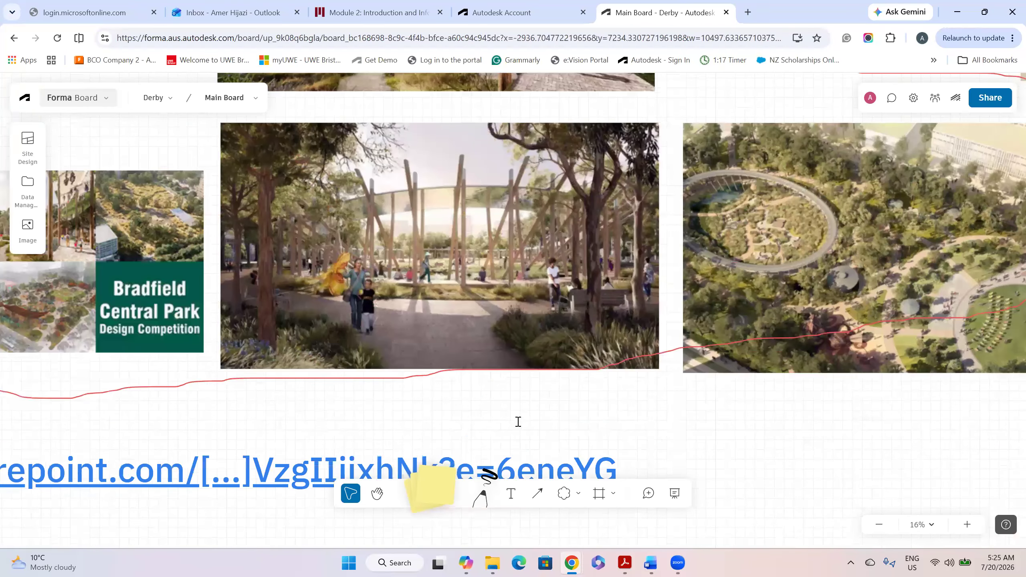
Examine the Storm Water Plan section, closing in on the rainwater and floodwater collection and potable treatment system diagrams
scroll(518, 421, down, 6)
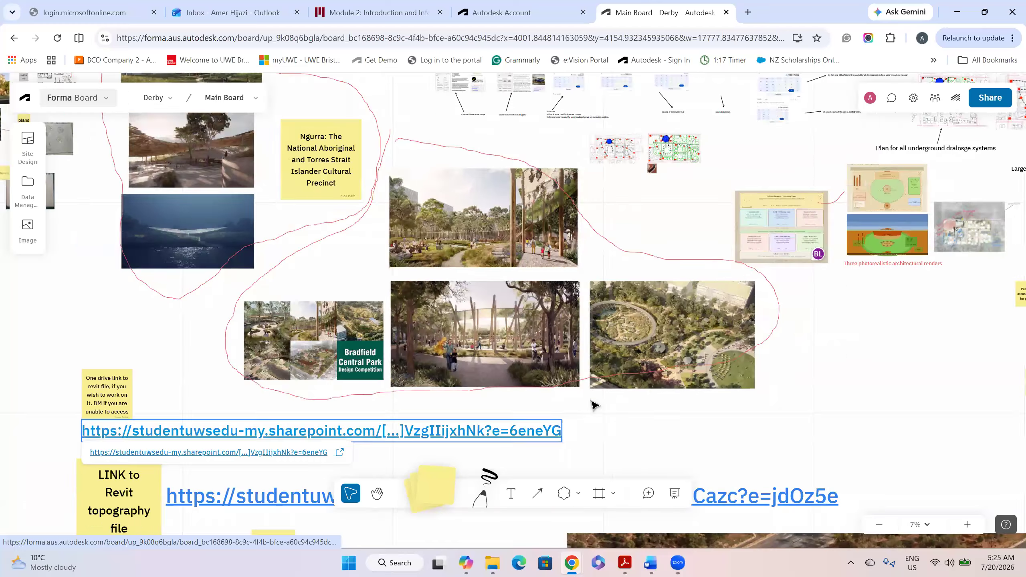
middle_drag(602, 344, 566, 489)
middle_drag(579, 227, 519, 323)
scroll(521, 322, up, 2)
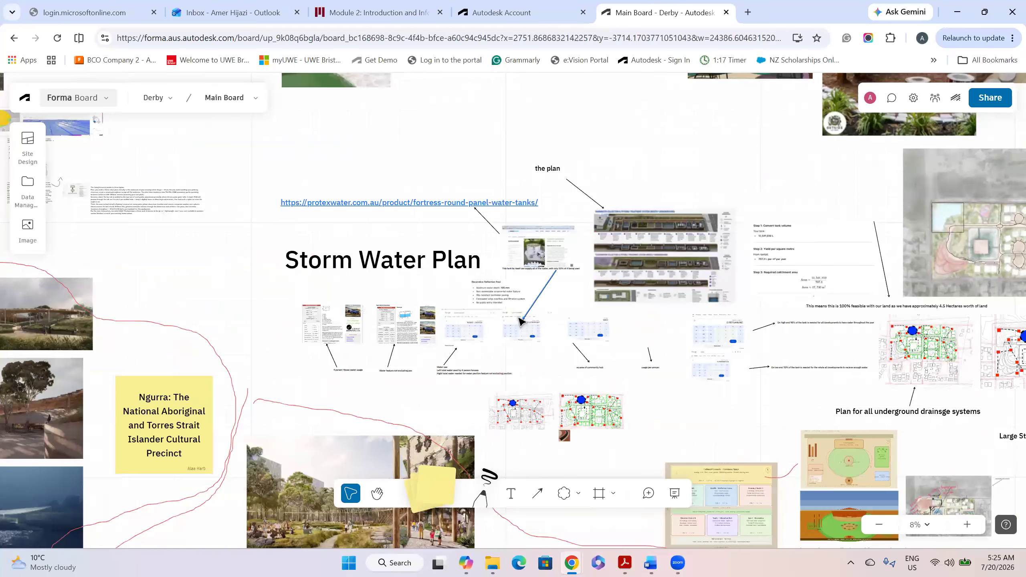
scroll(521, 322, up, 2)
scroll(637, 344, up, 3)
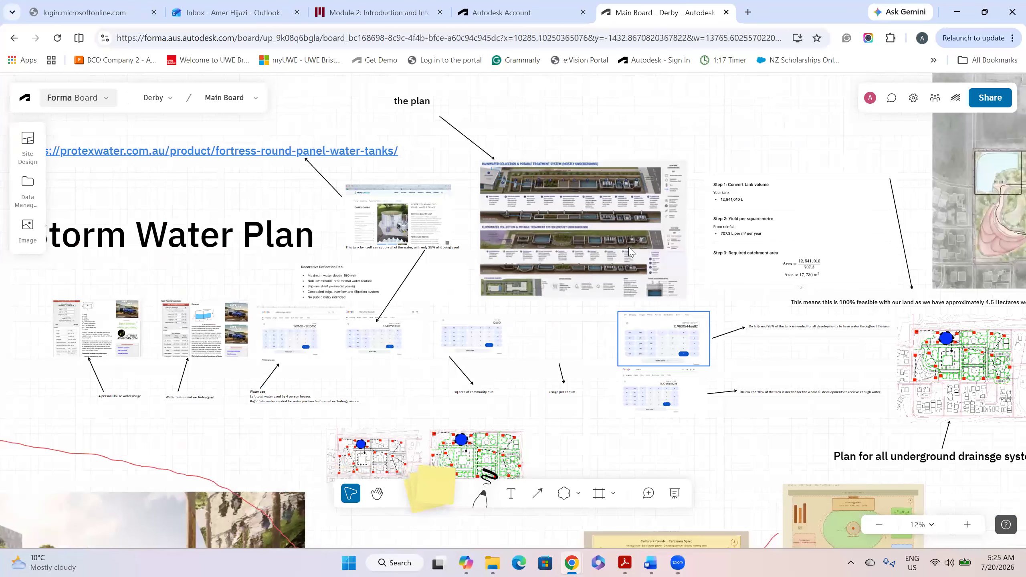
scroll(629, 251, up, 4)
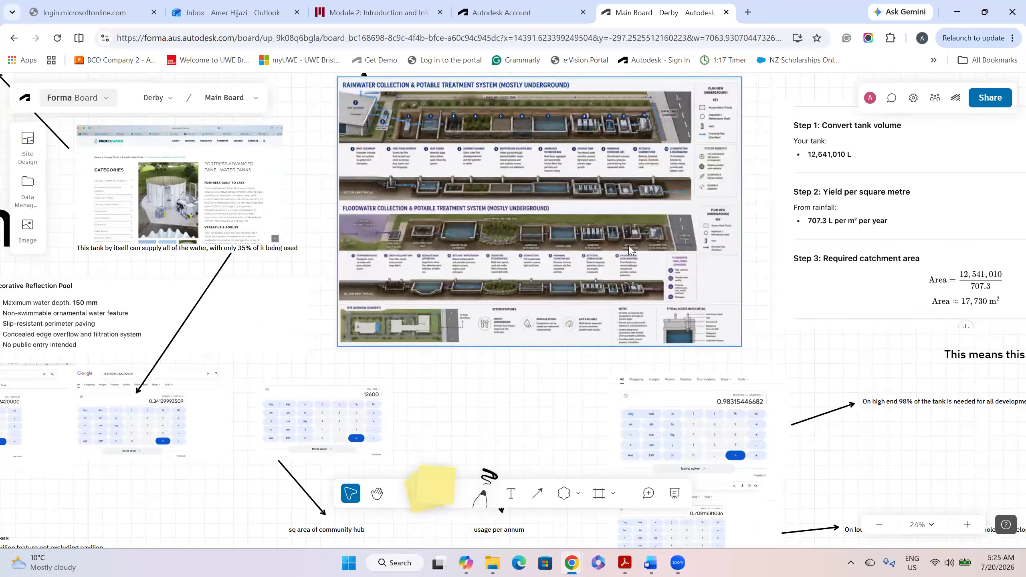